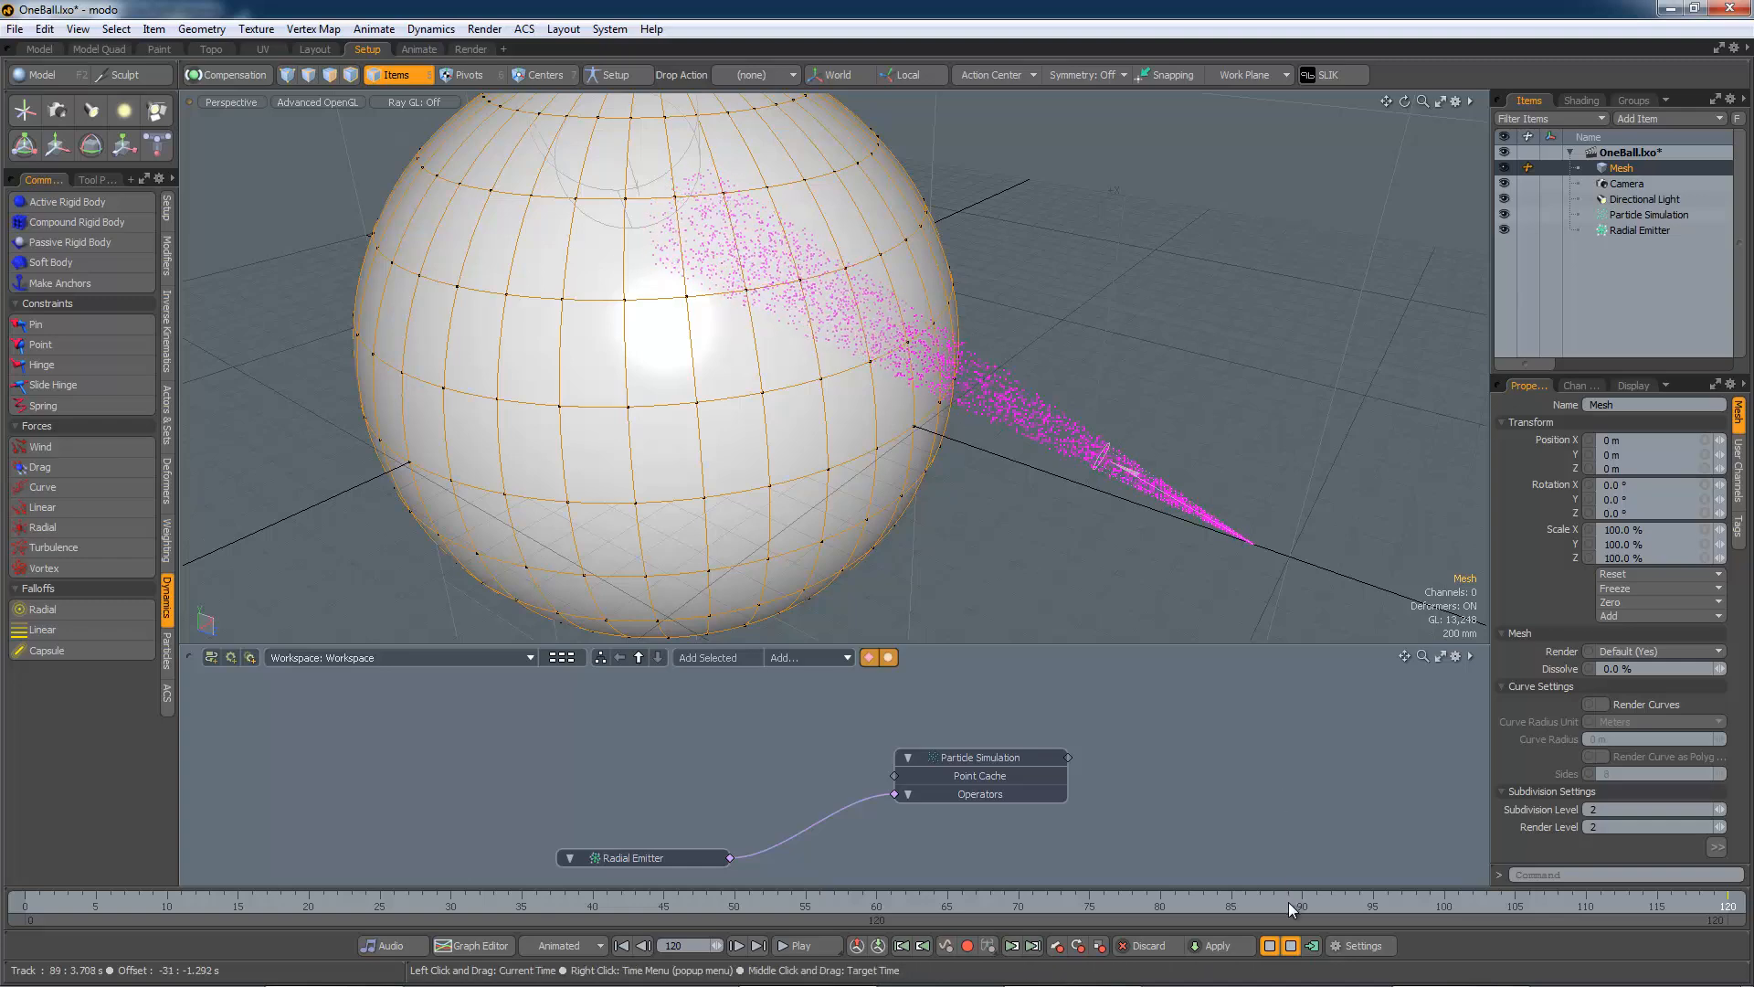
Make the sphere mesh a passive rigid body, then play and reset the simulation
left_click(1271, 947)
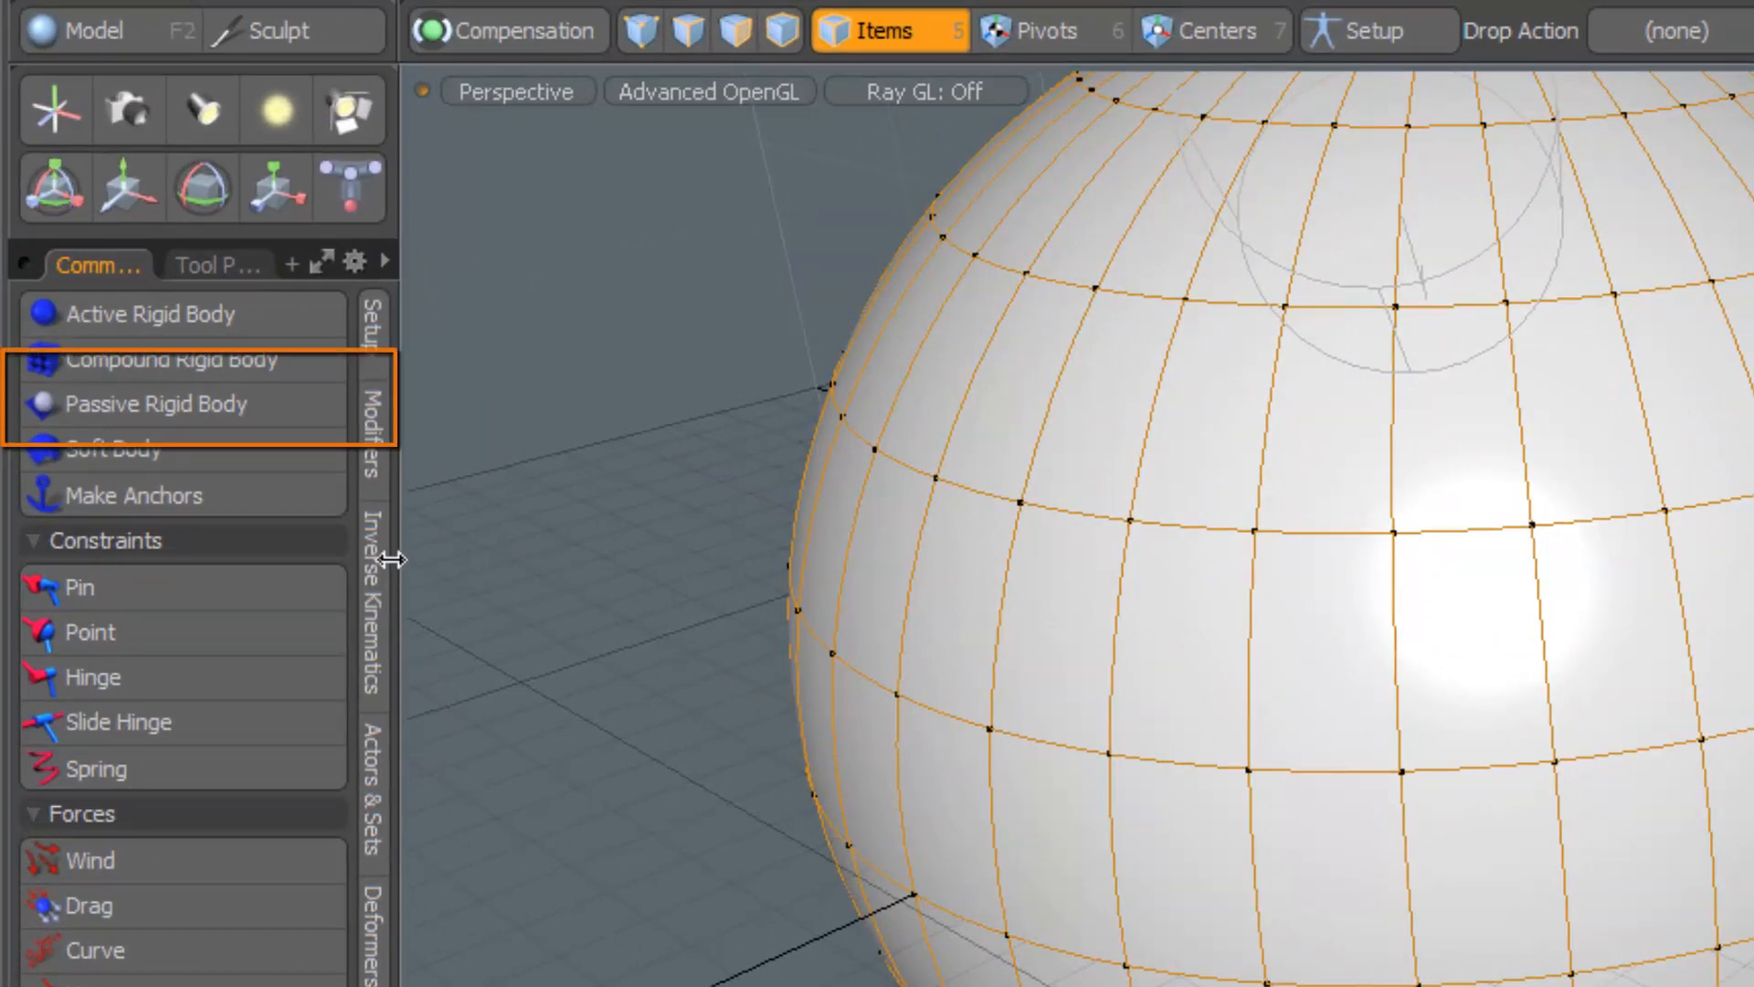
left_click(201, 407)
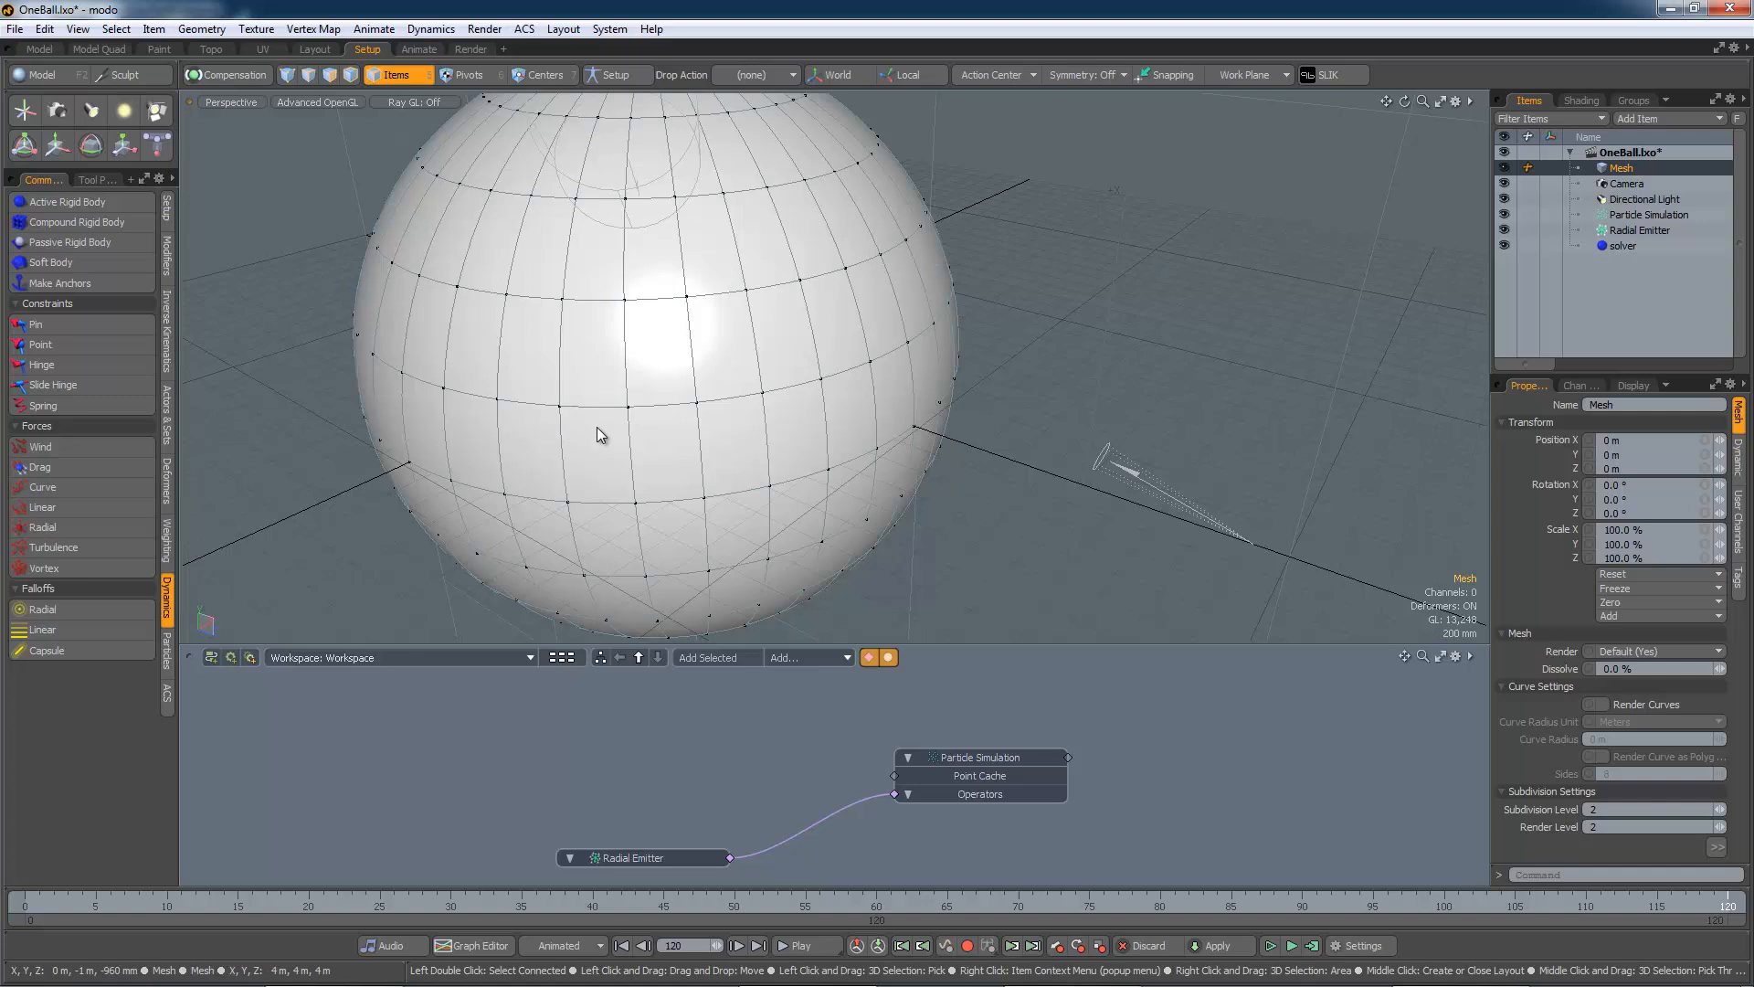
left_click(1270, 947)
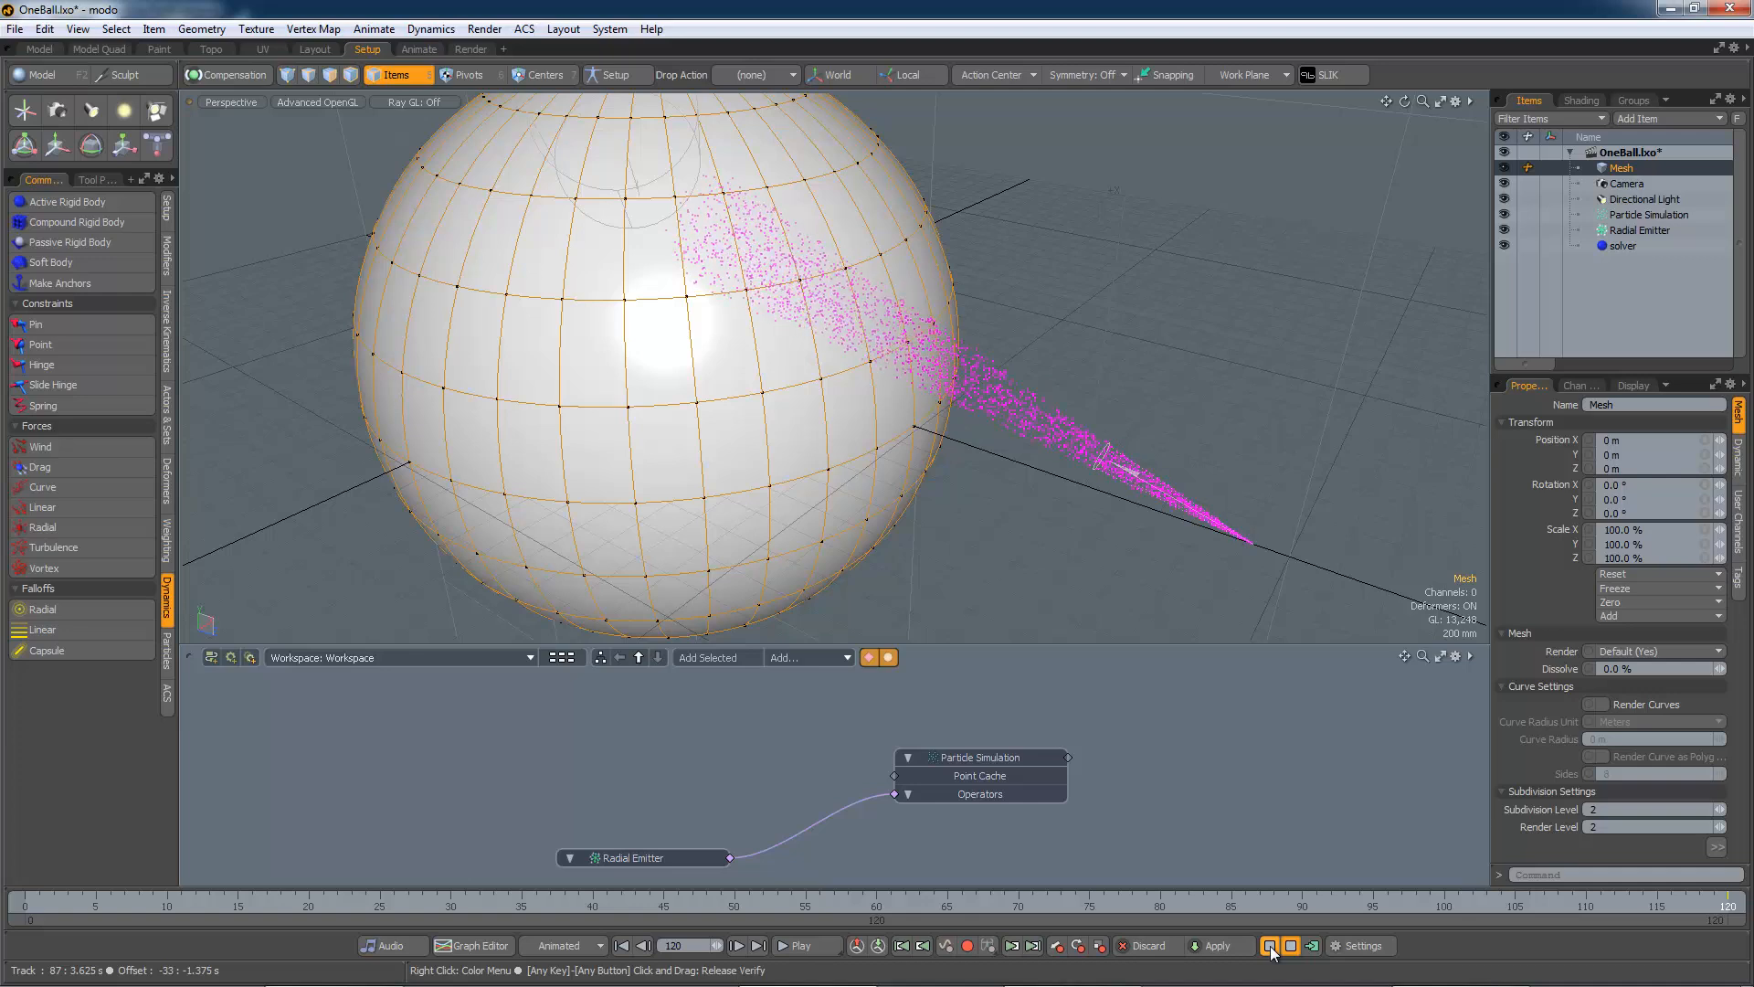
left_click(1270, 946)
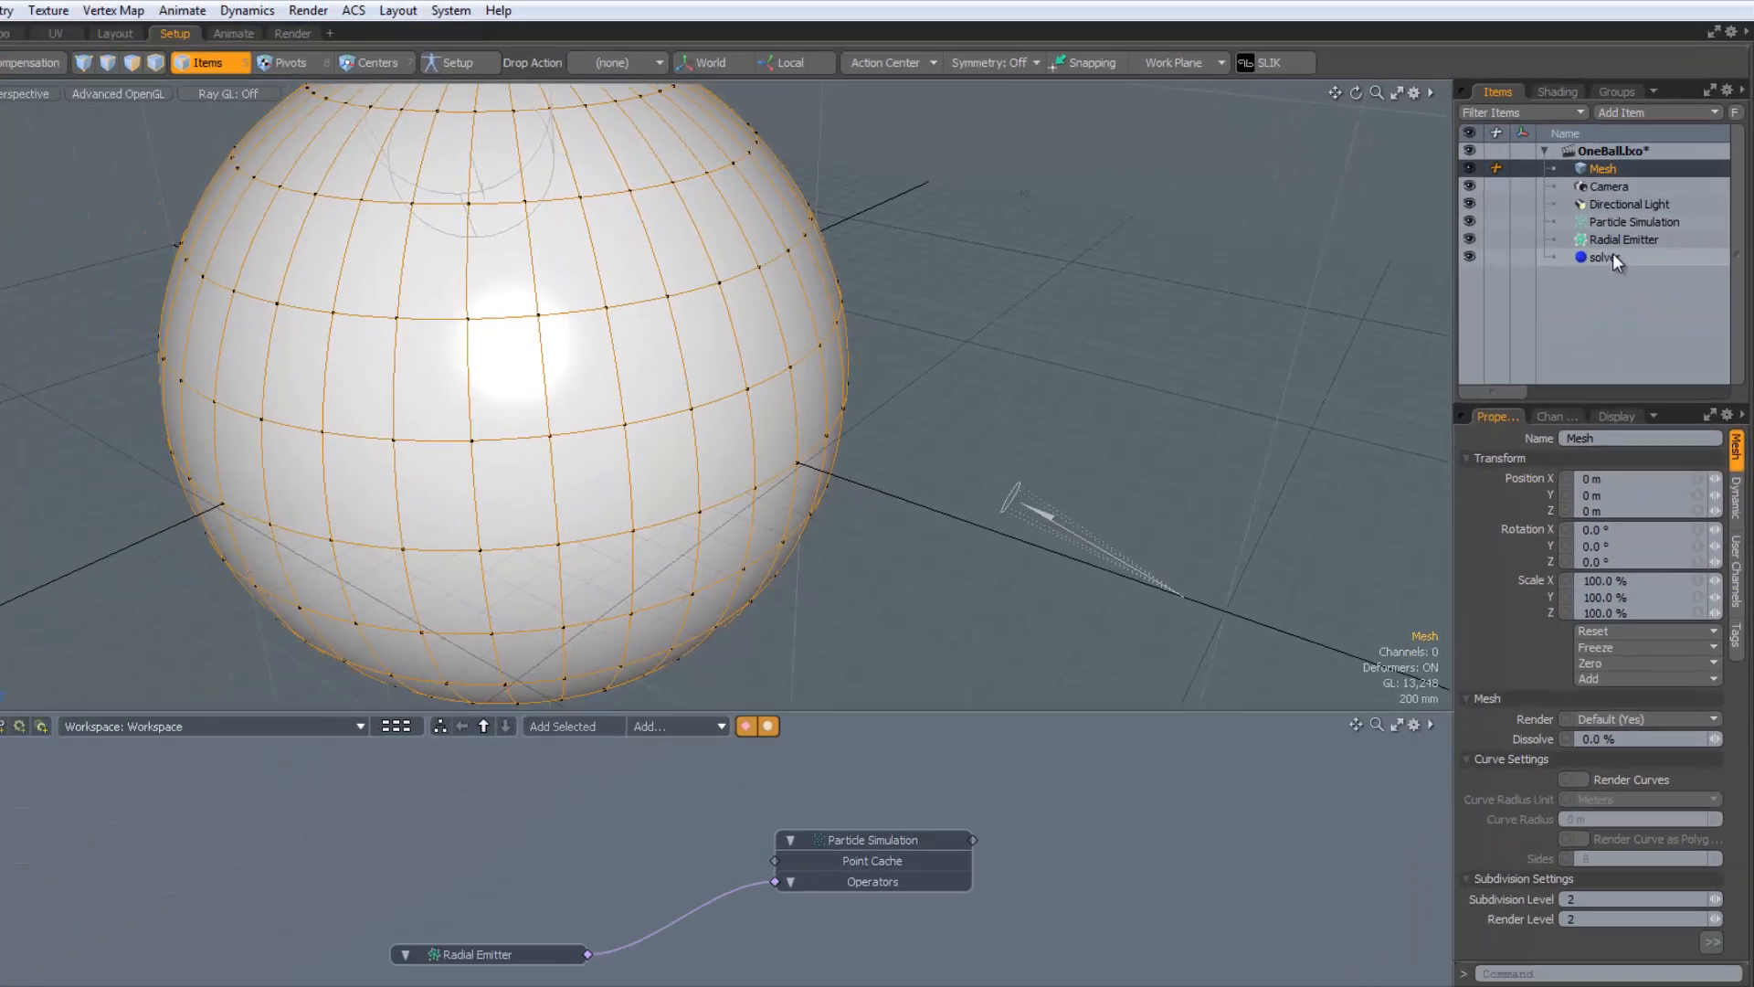
Add the solver to the schematic and link the mesh to its Dynamics input
left_click_drag(1613, 256, 951, 784)
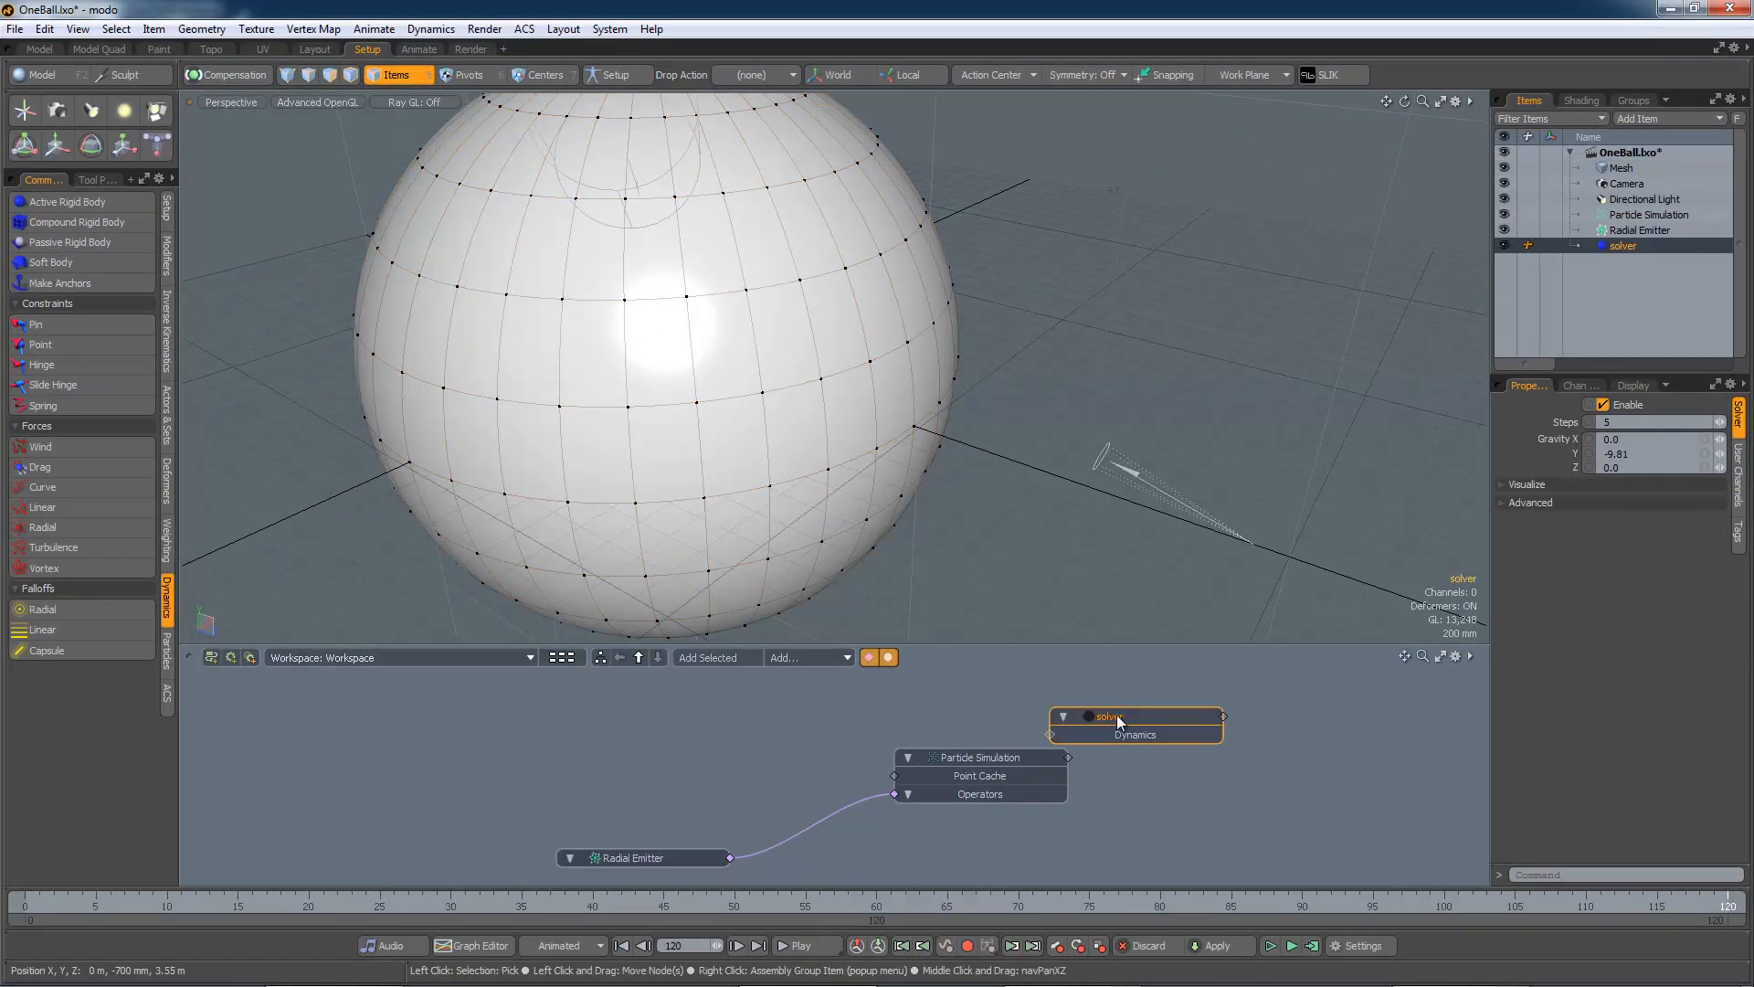
left_click_drag(1116, 716, 713, 712)
double_click(645, 728)
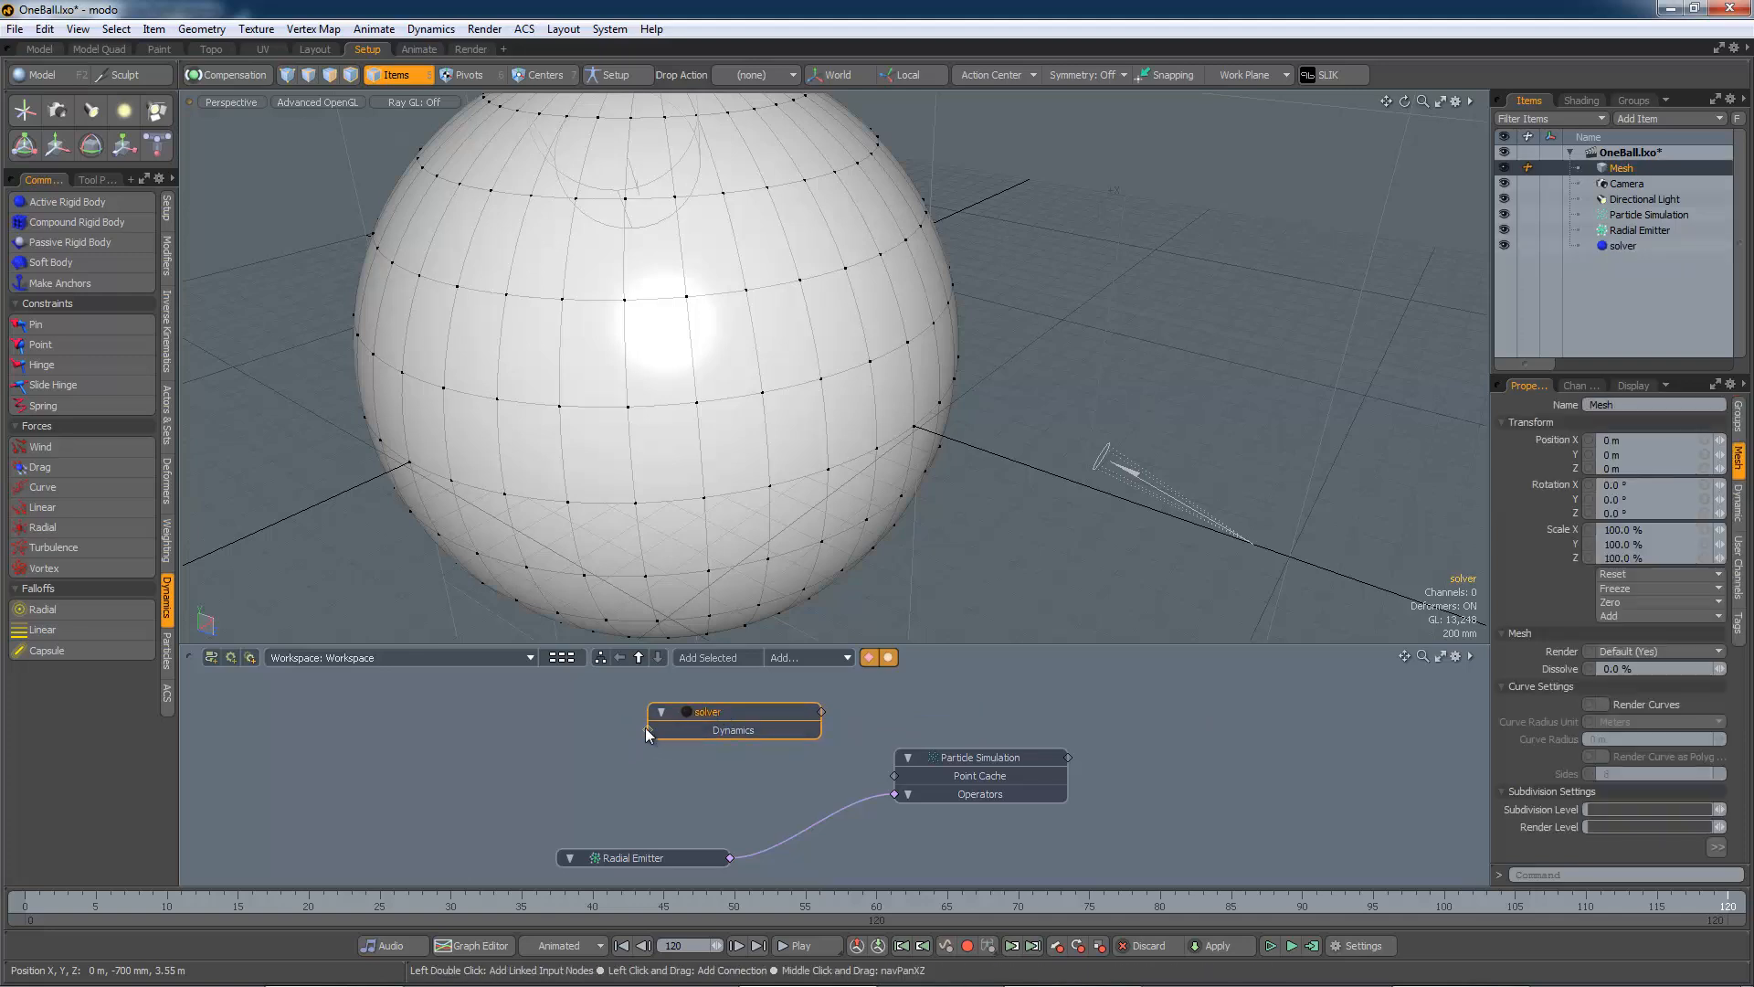
left_click_drag(557, 742, 566, 755)
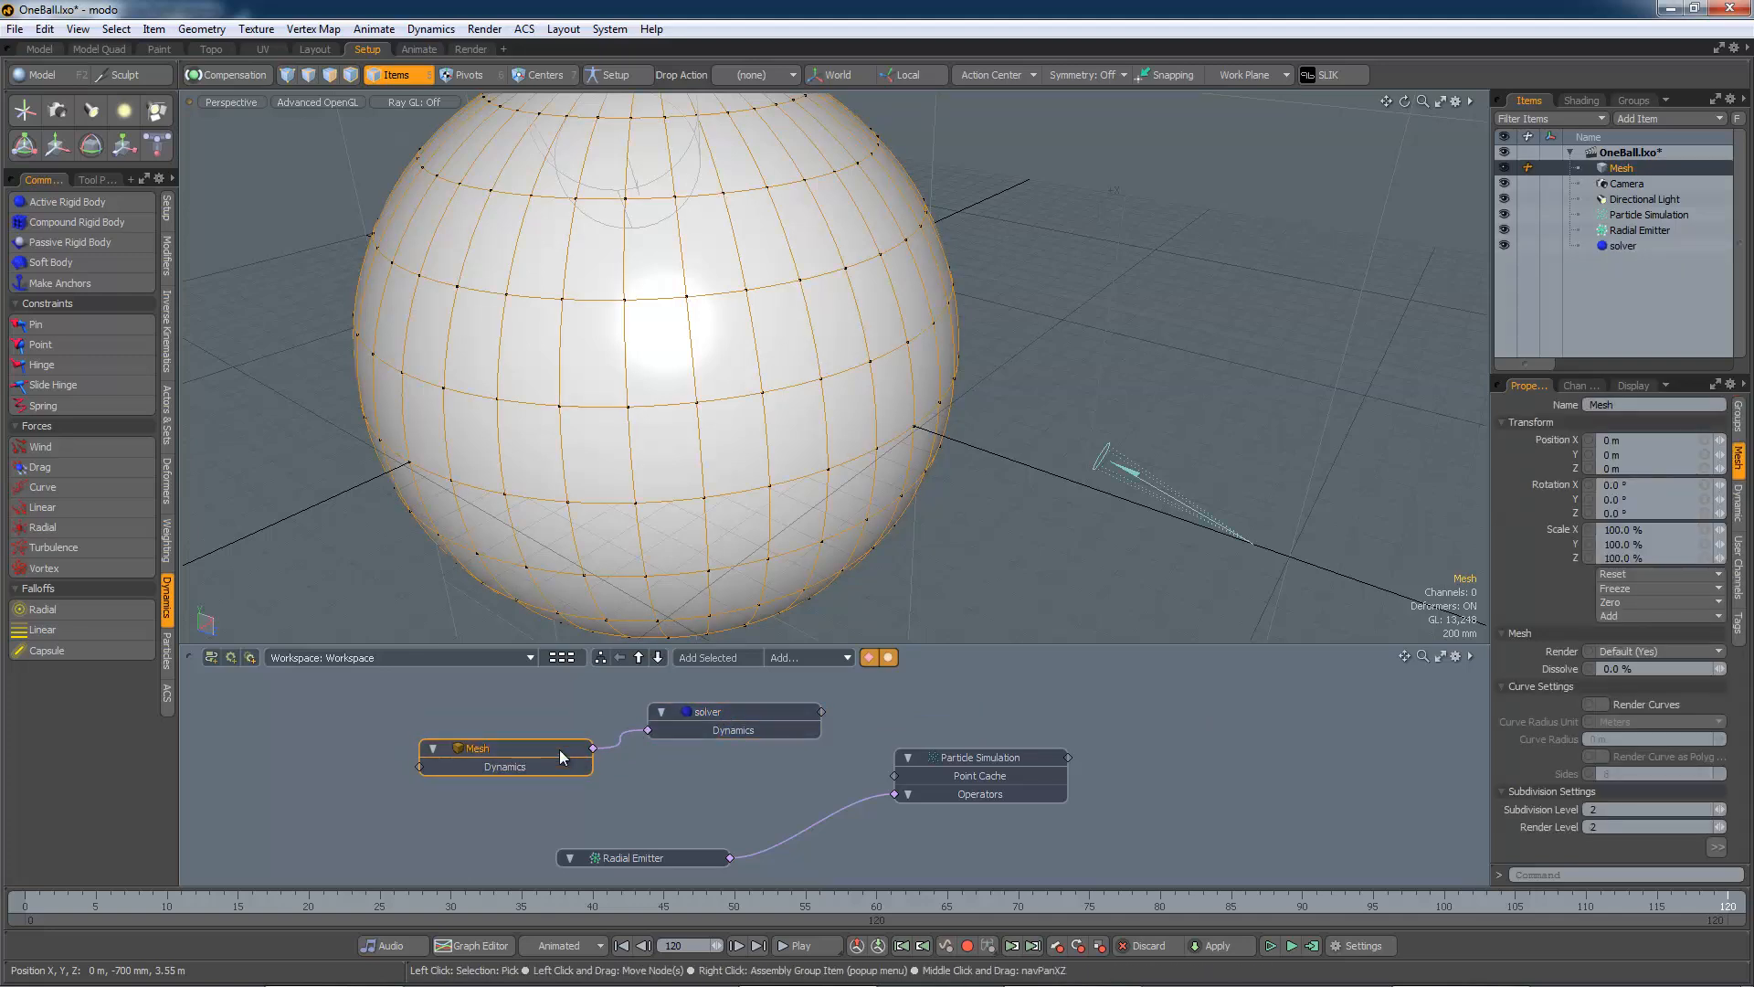
Rename the Mesh node to 'Sphere'
right_click(512, 744)
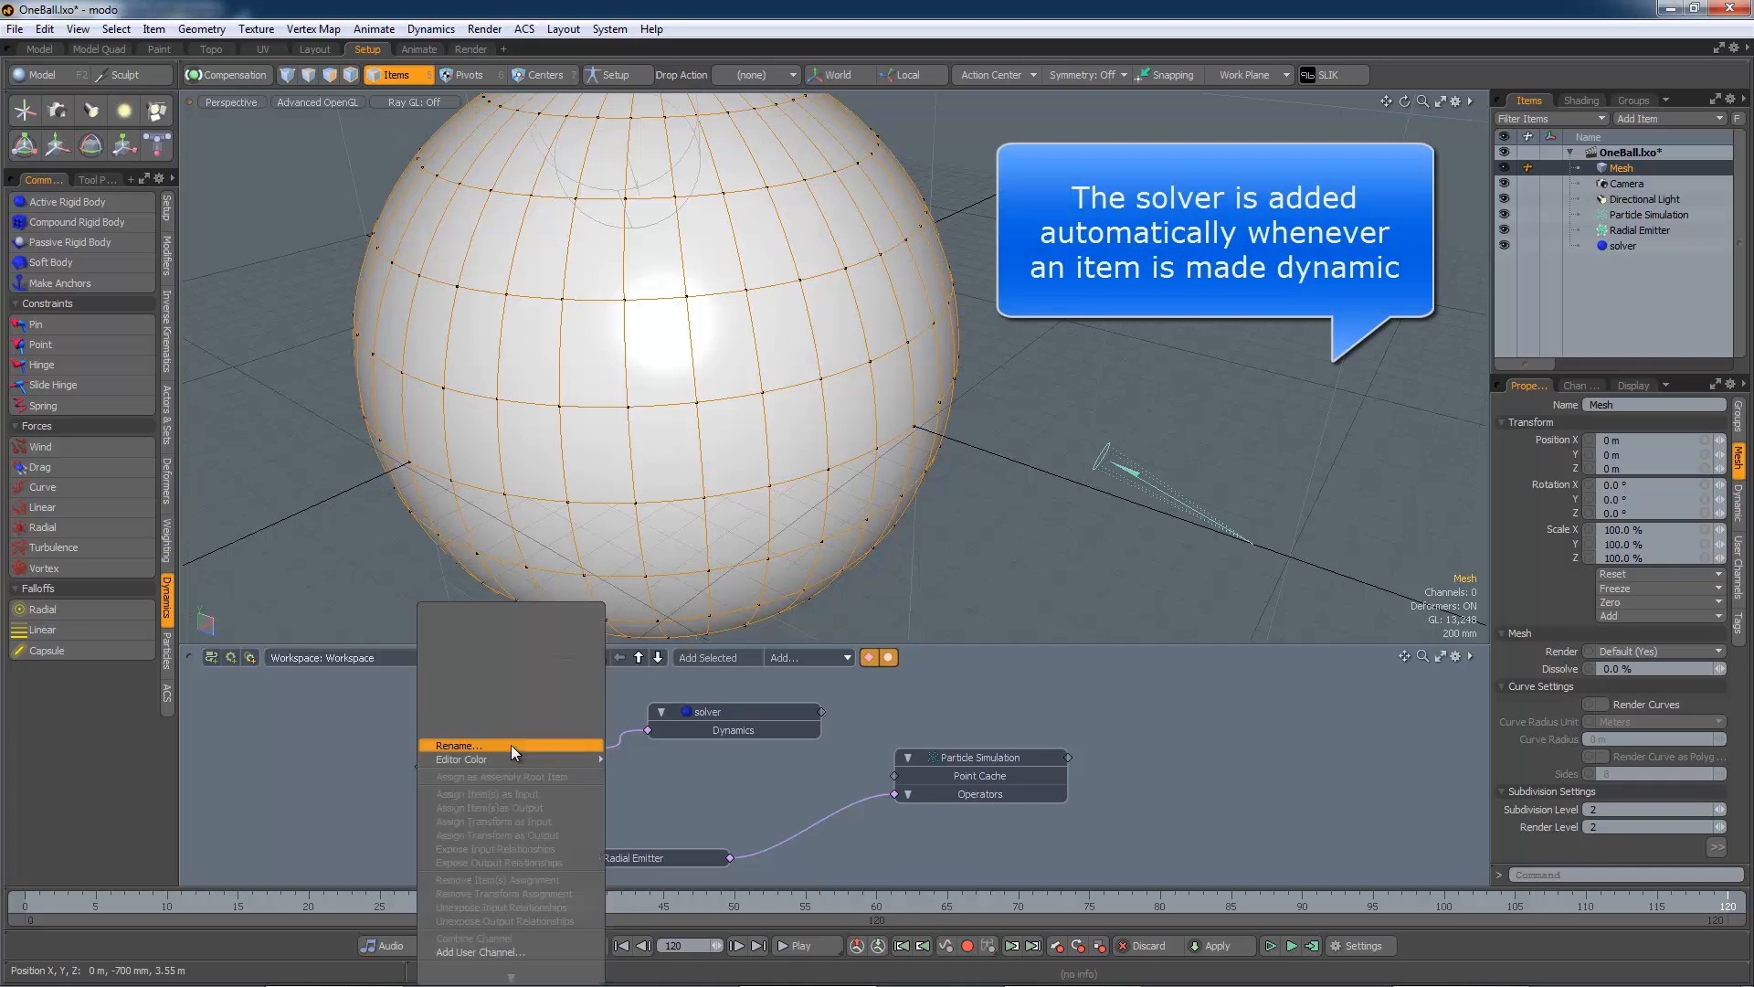
left_click(512, 744)
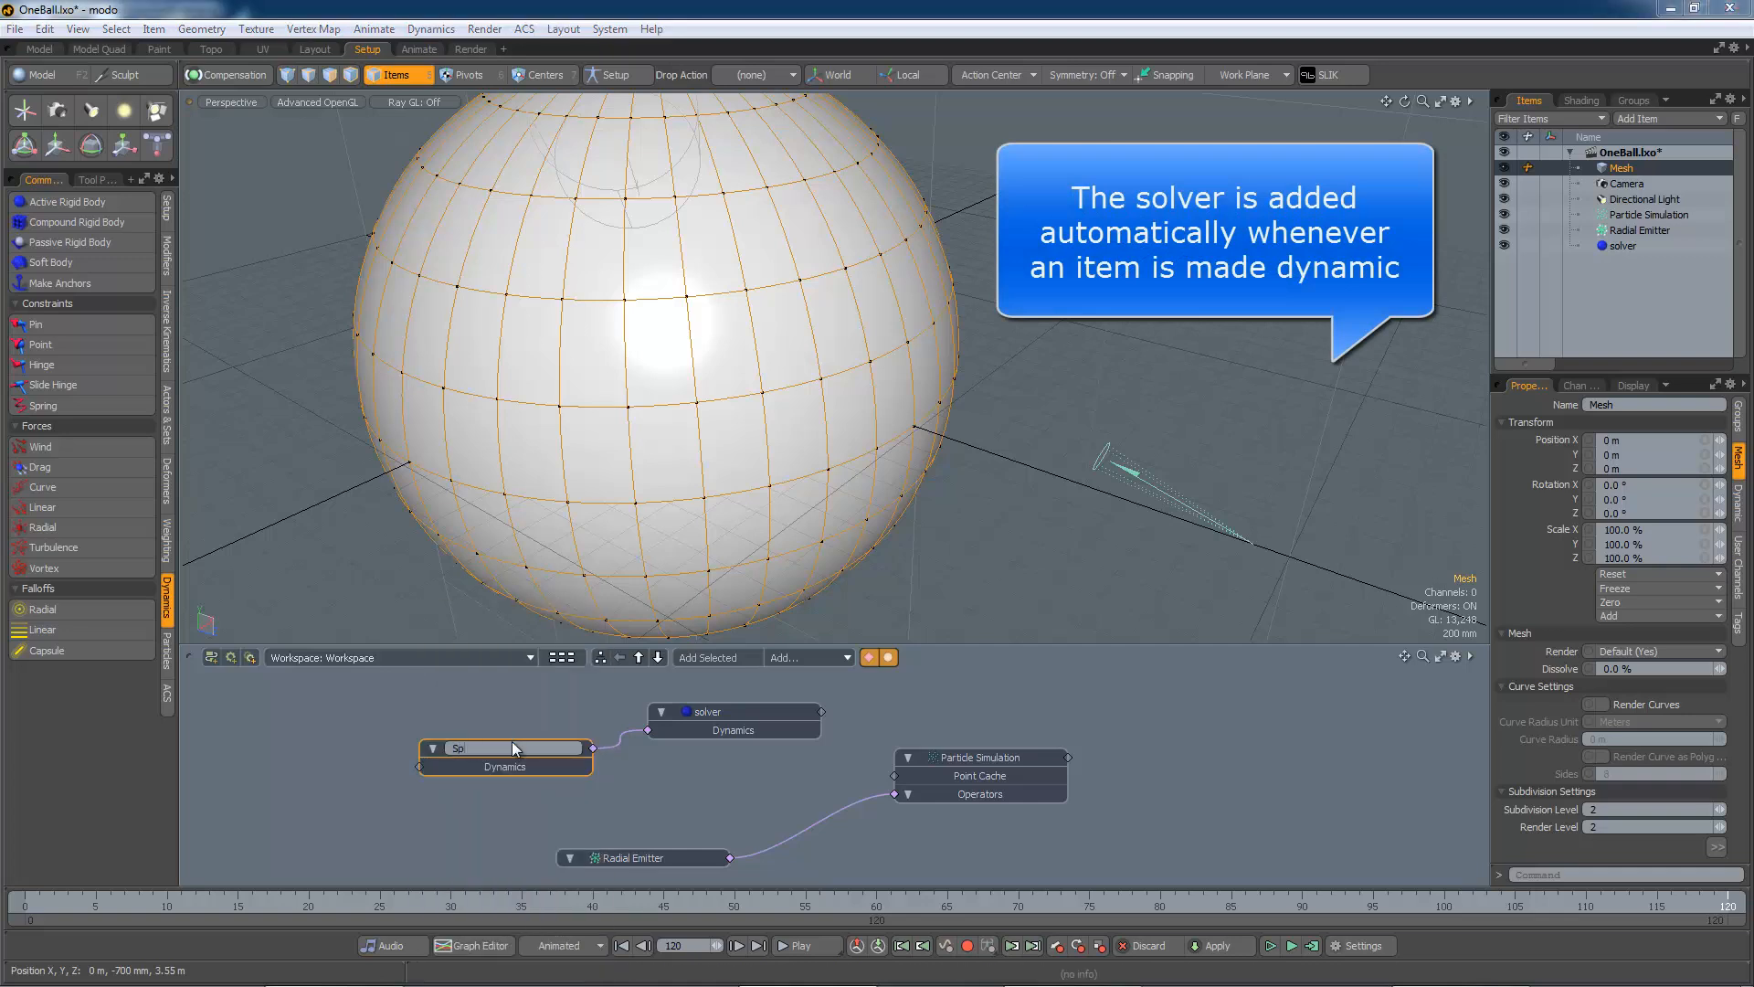
key("Return")
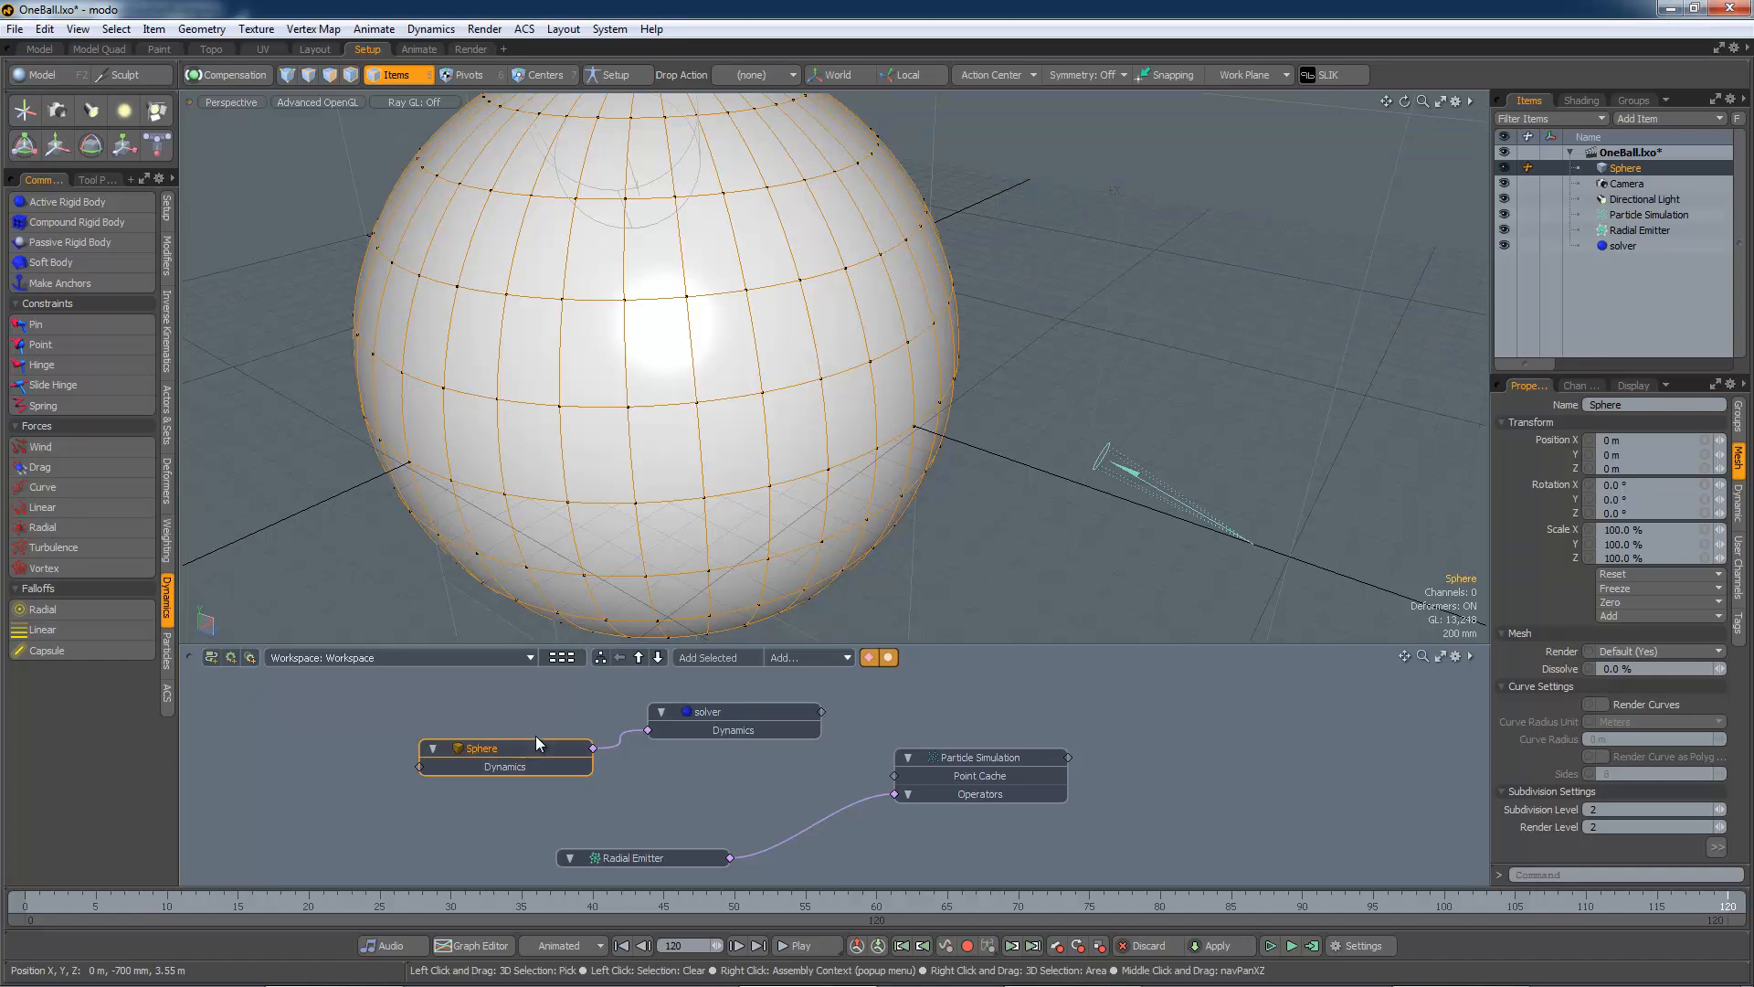
Add a Dynamic Collider and wire it into the Particle Simulation's Operators input
left_click_drag(722, 709, 771, 695)
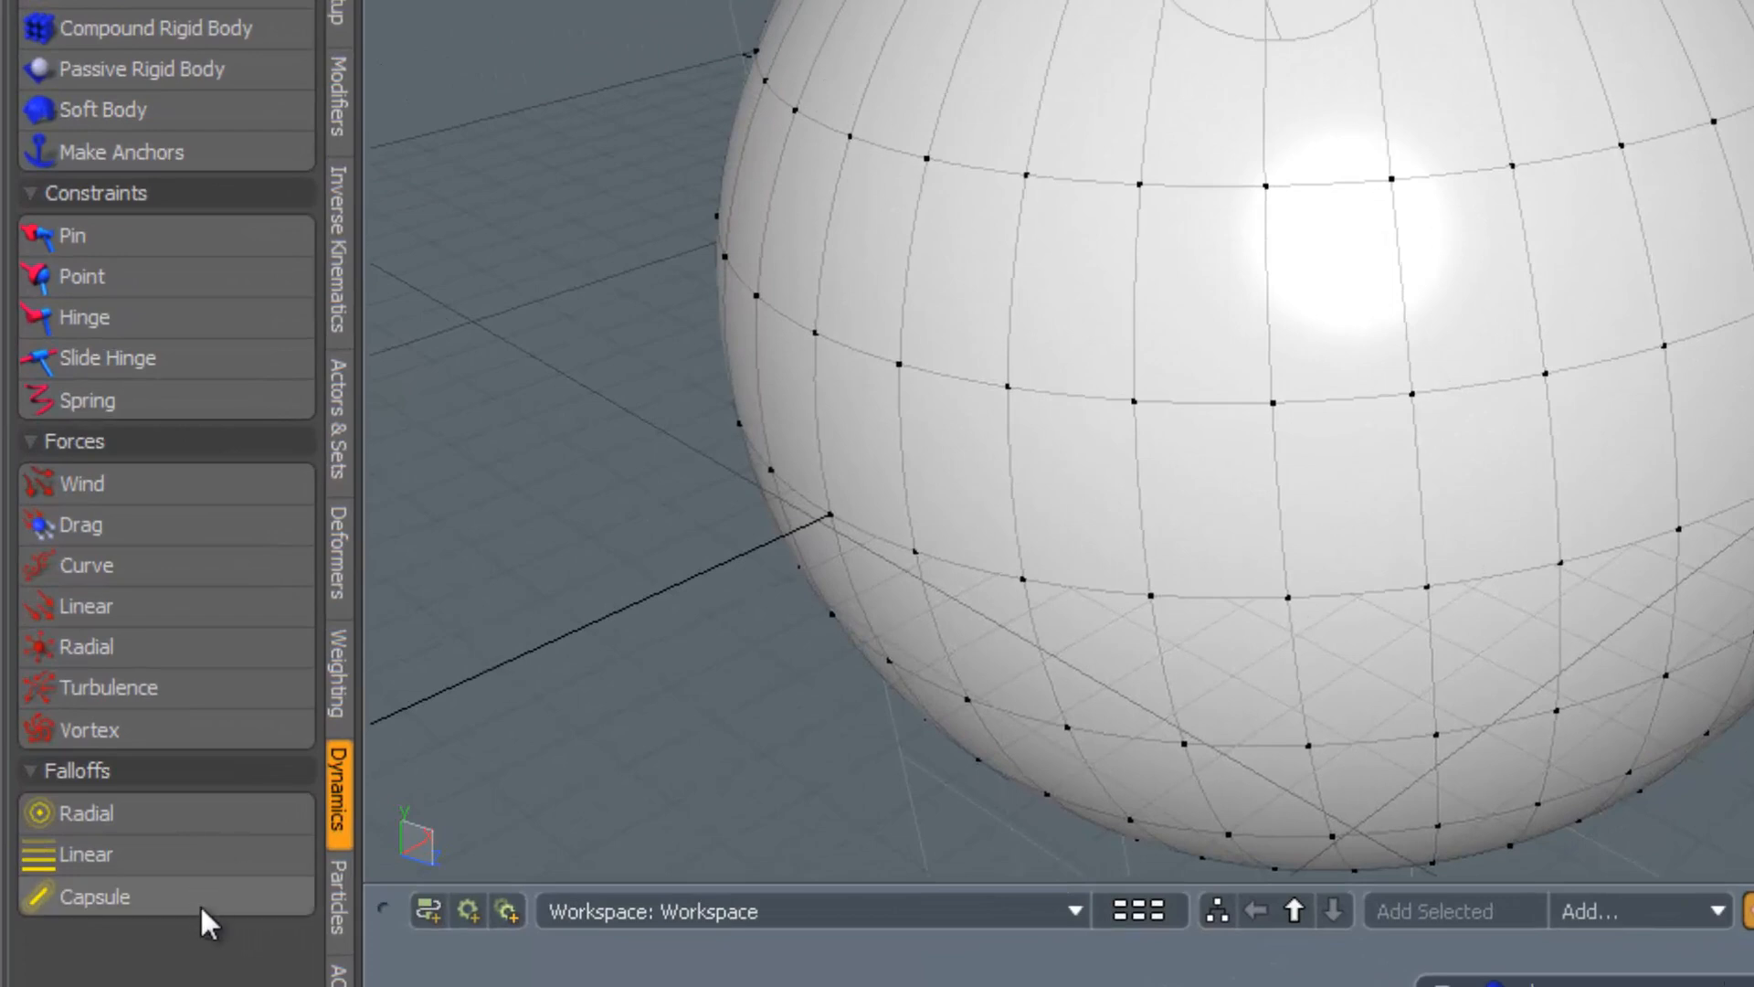
left_click(330, 897)
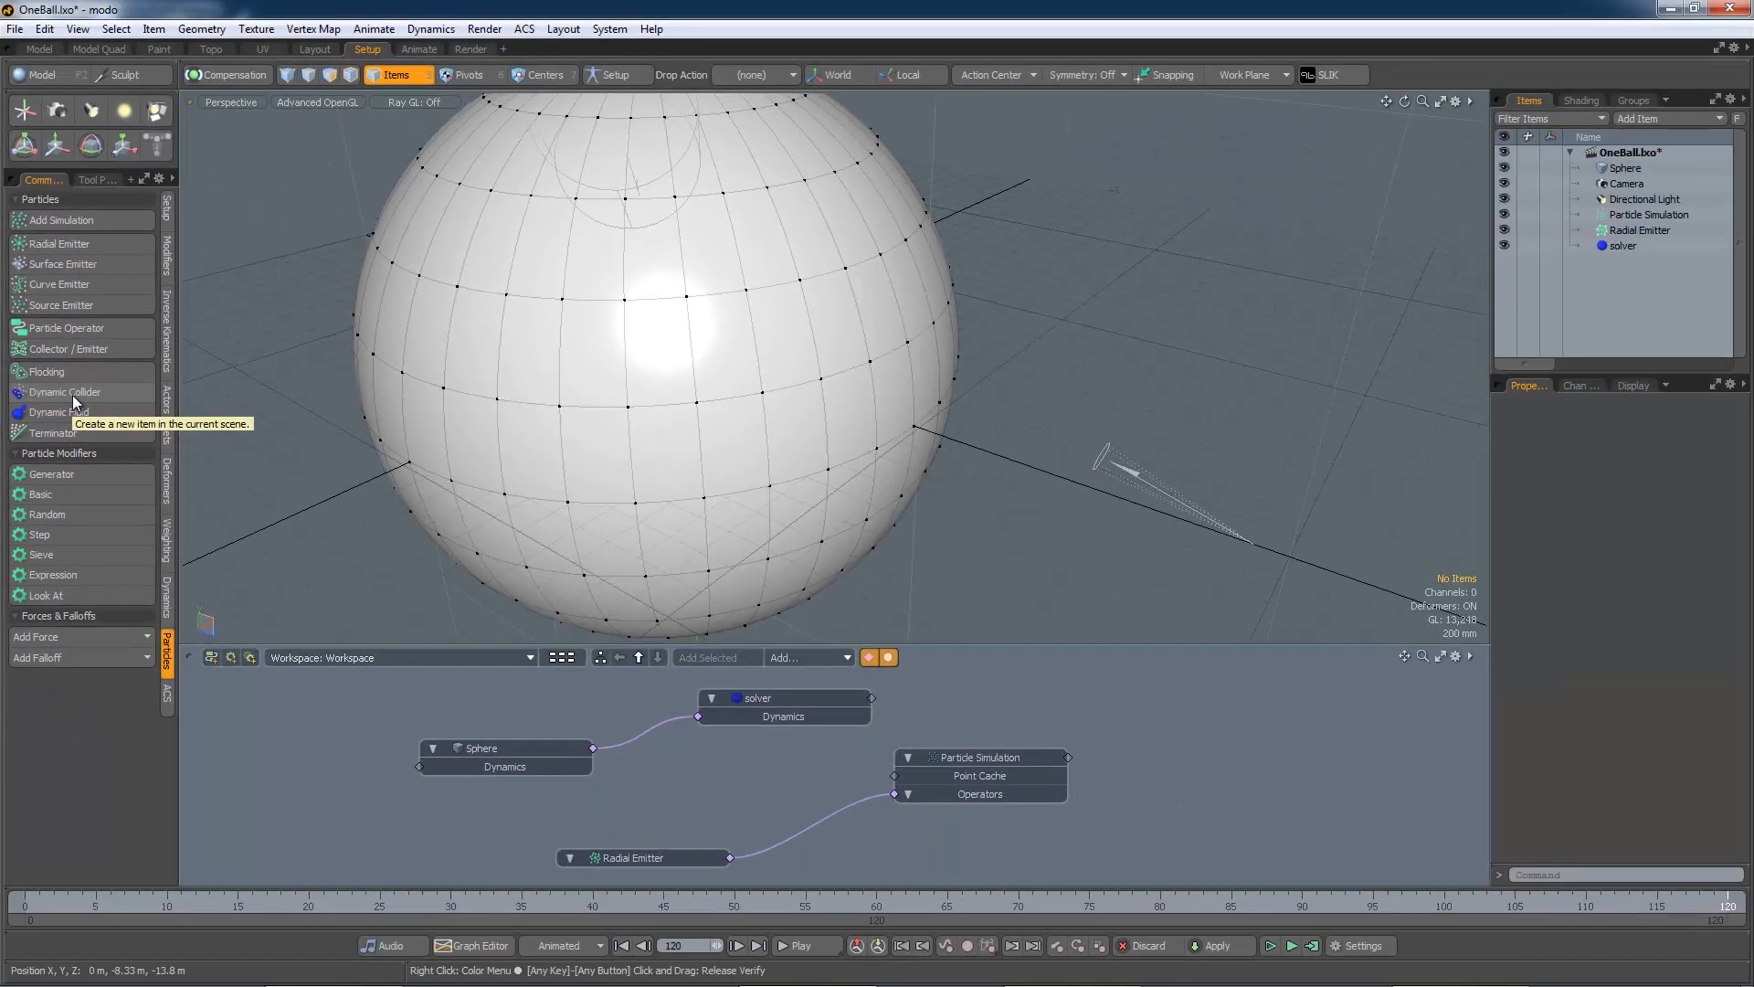
left_click(146, 380)
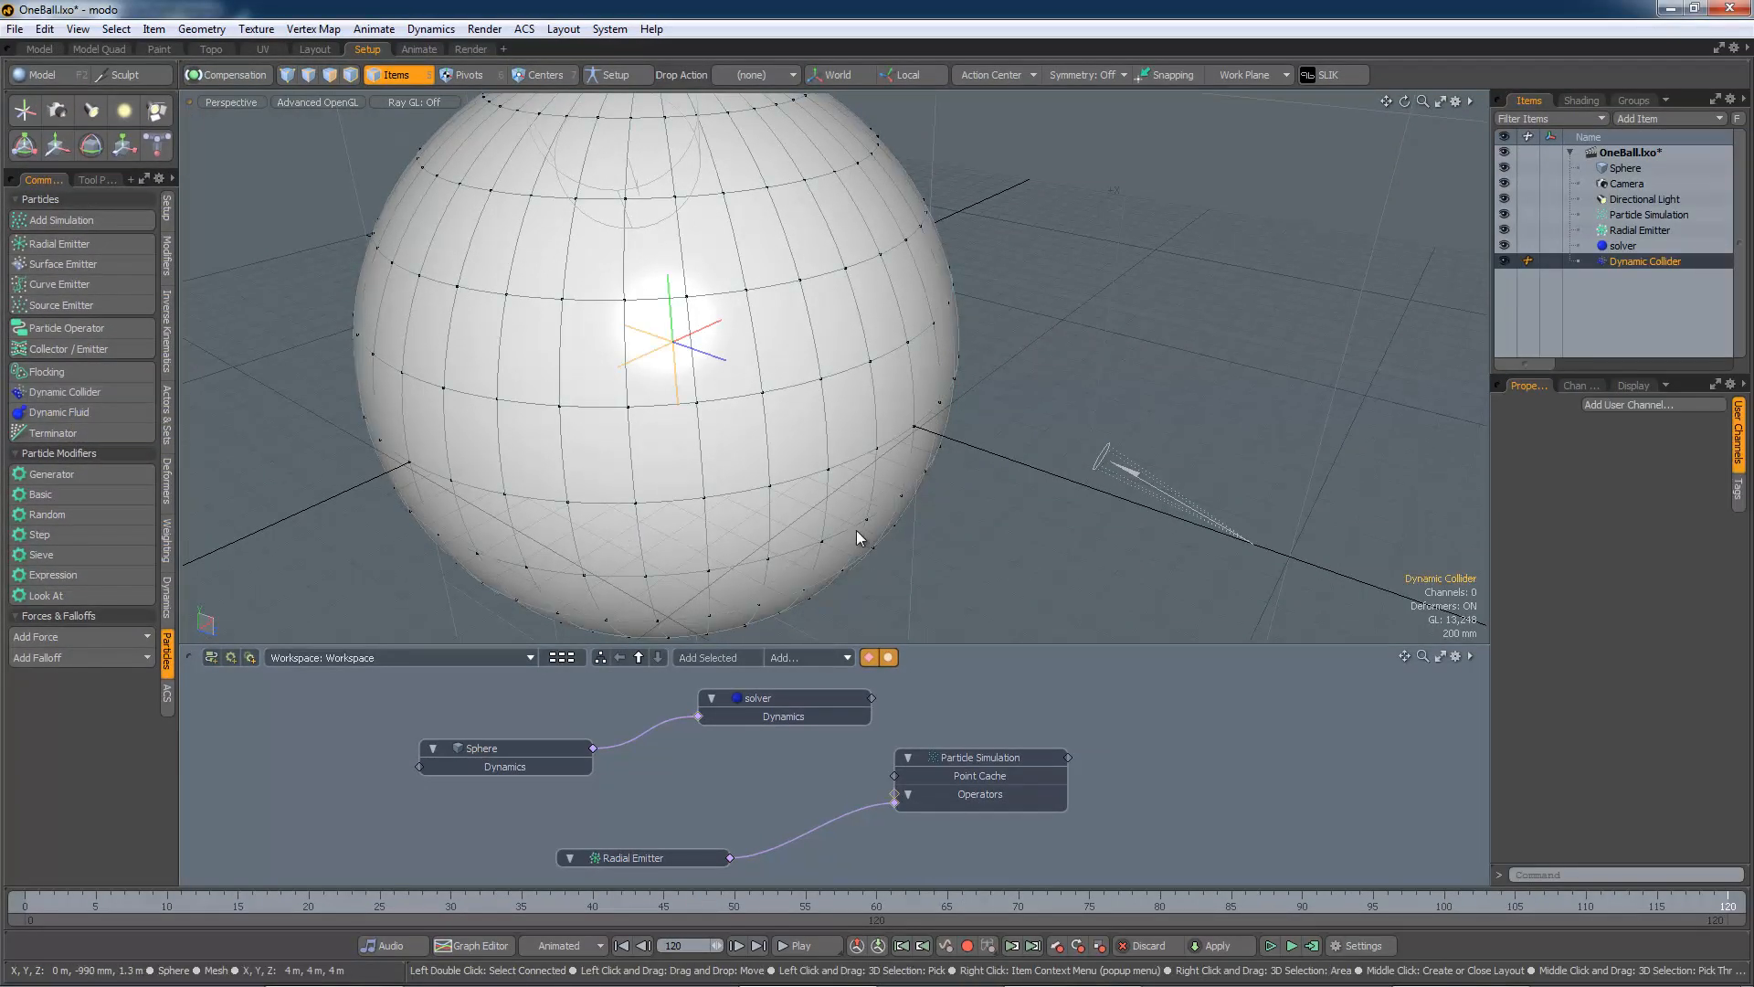
double_click(896, 793)
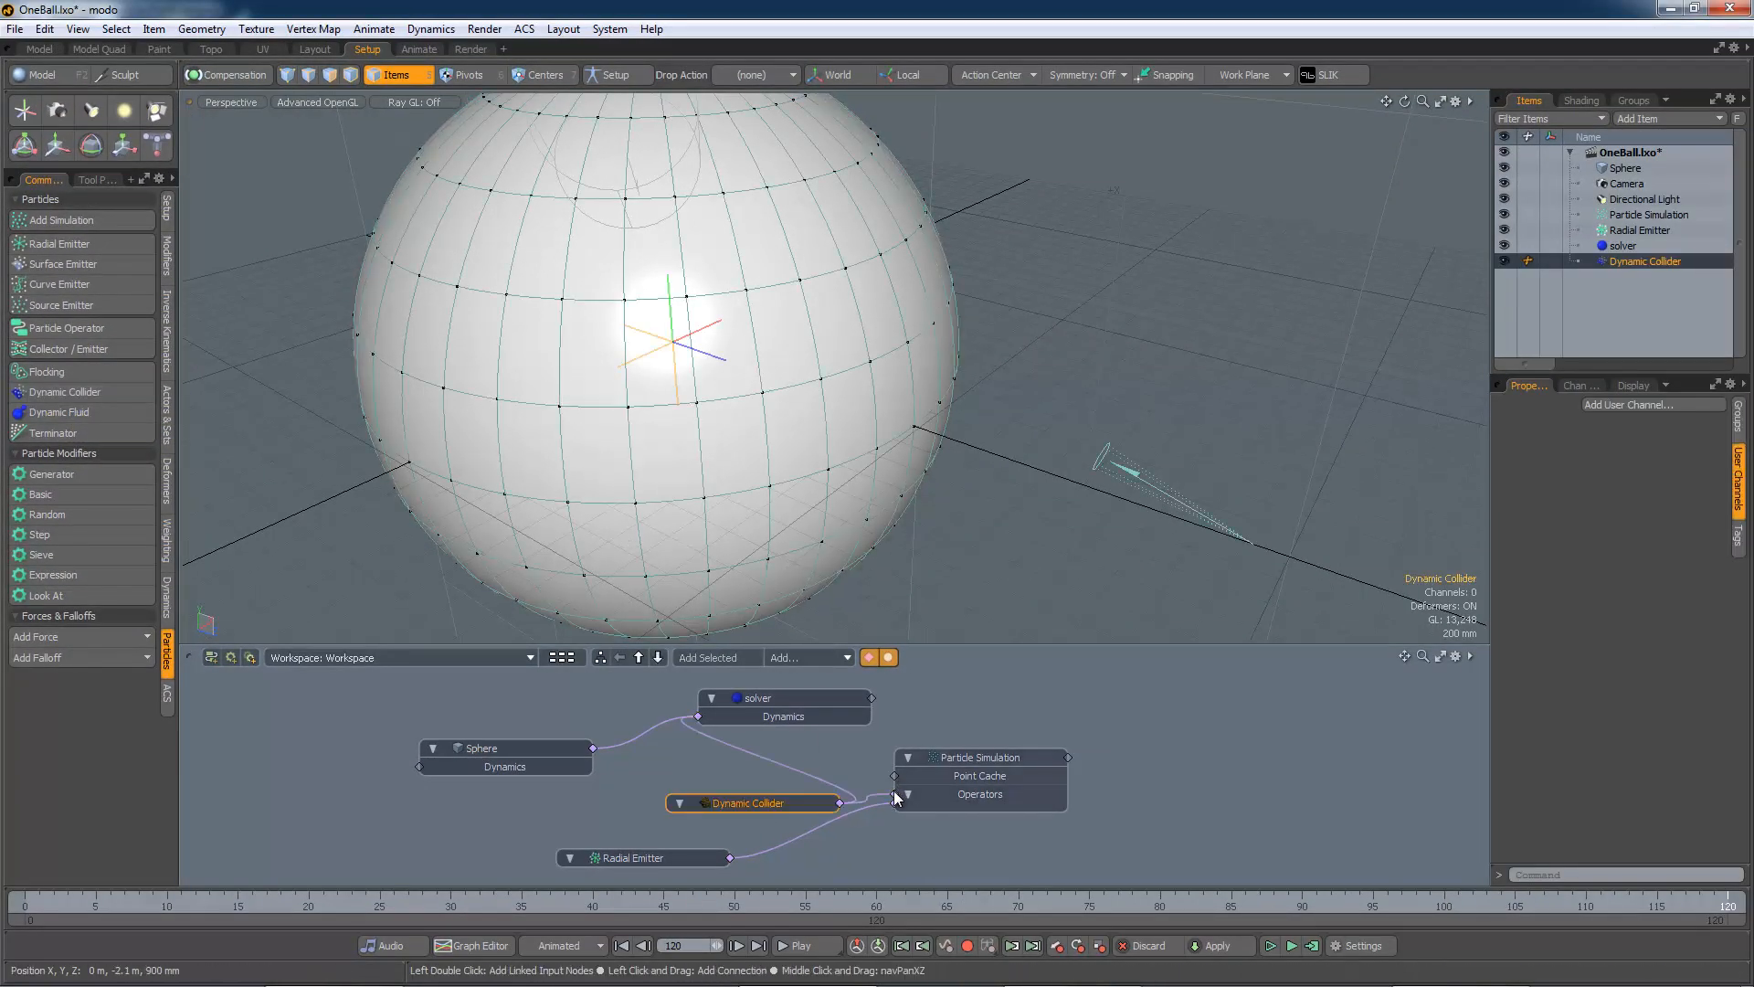
left_click_drag(775, 797, 622, 804)
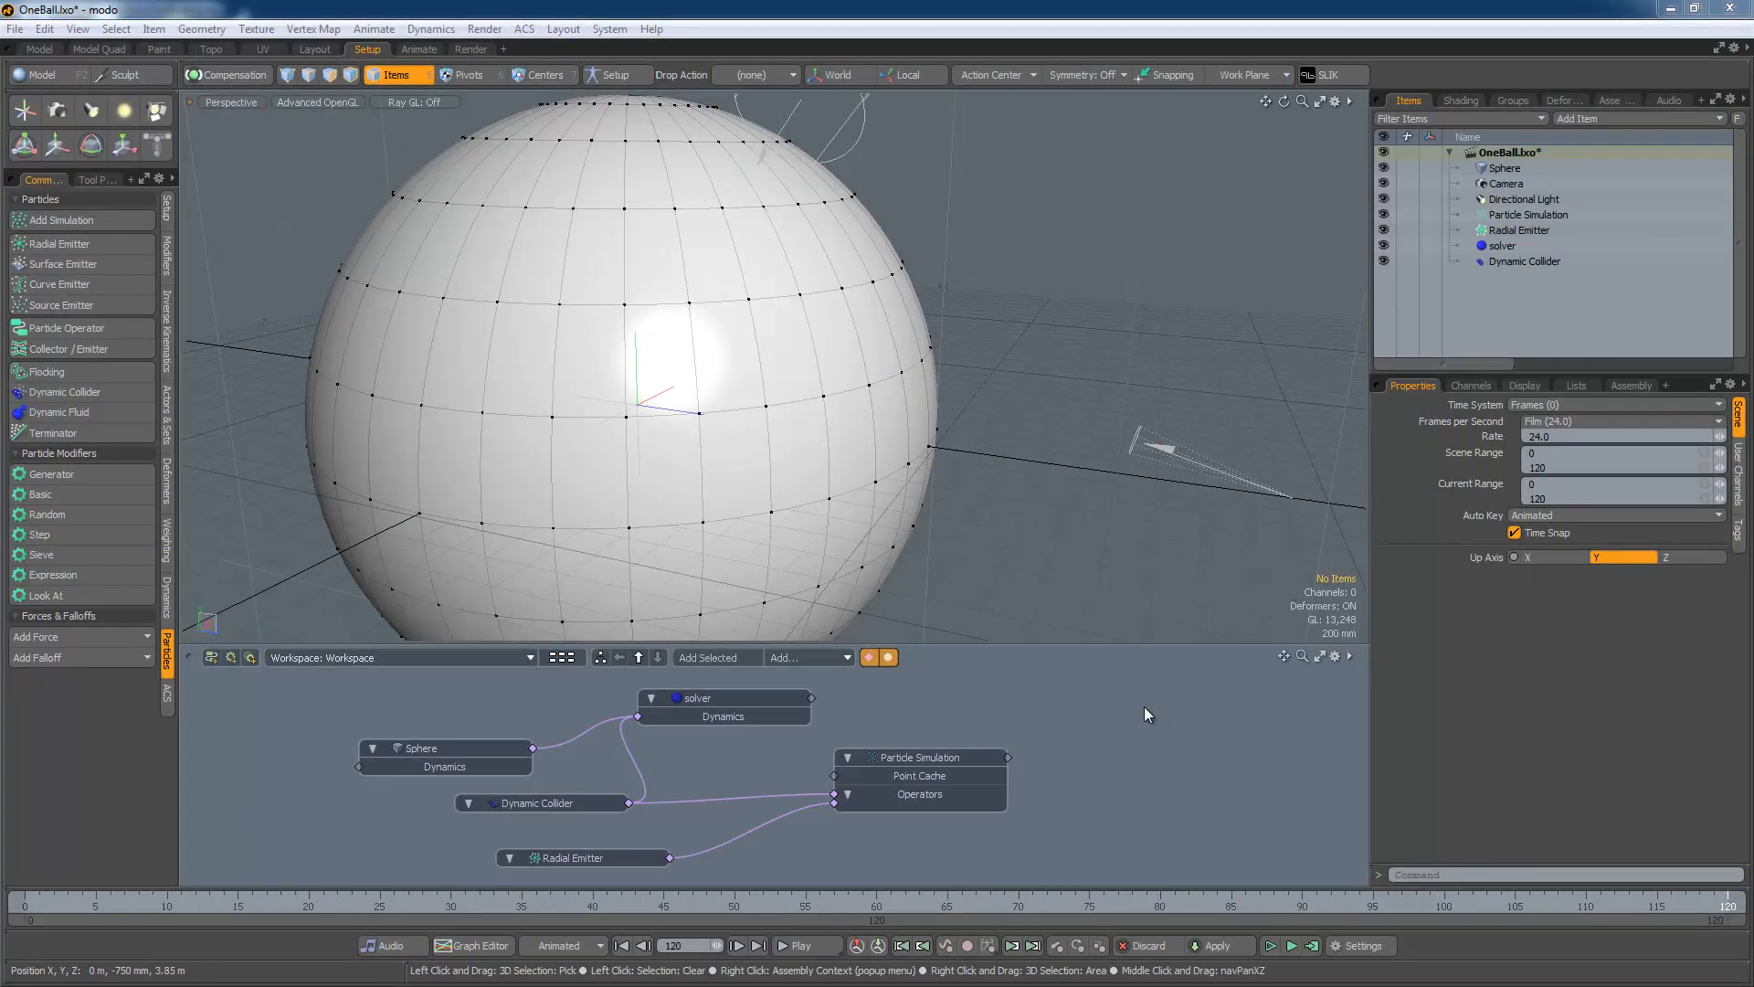
Play the simulation, then show the Sphere's Dynamic properties: Kinematic, Stone preset, 0% bounce and friction
left_click(1270, 947)
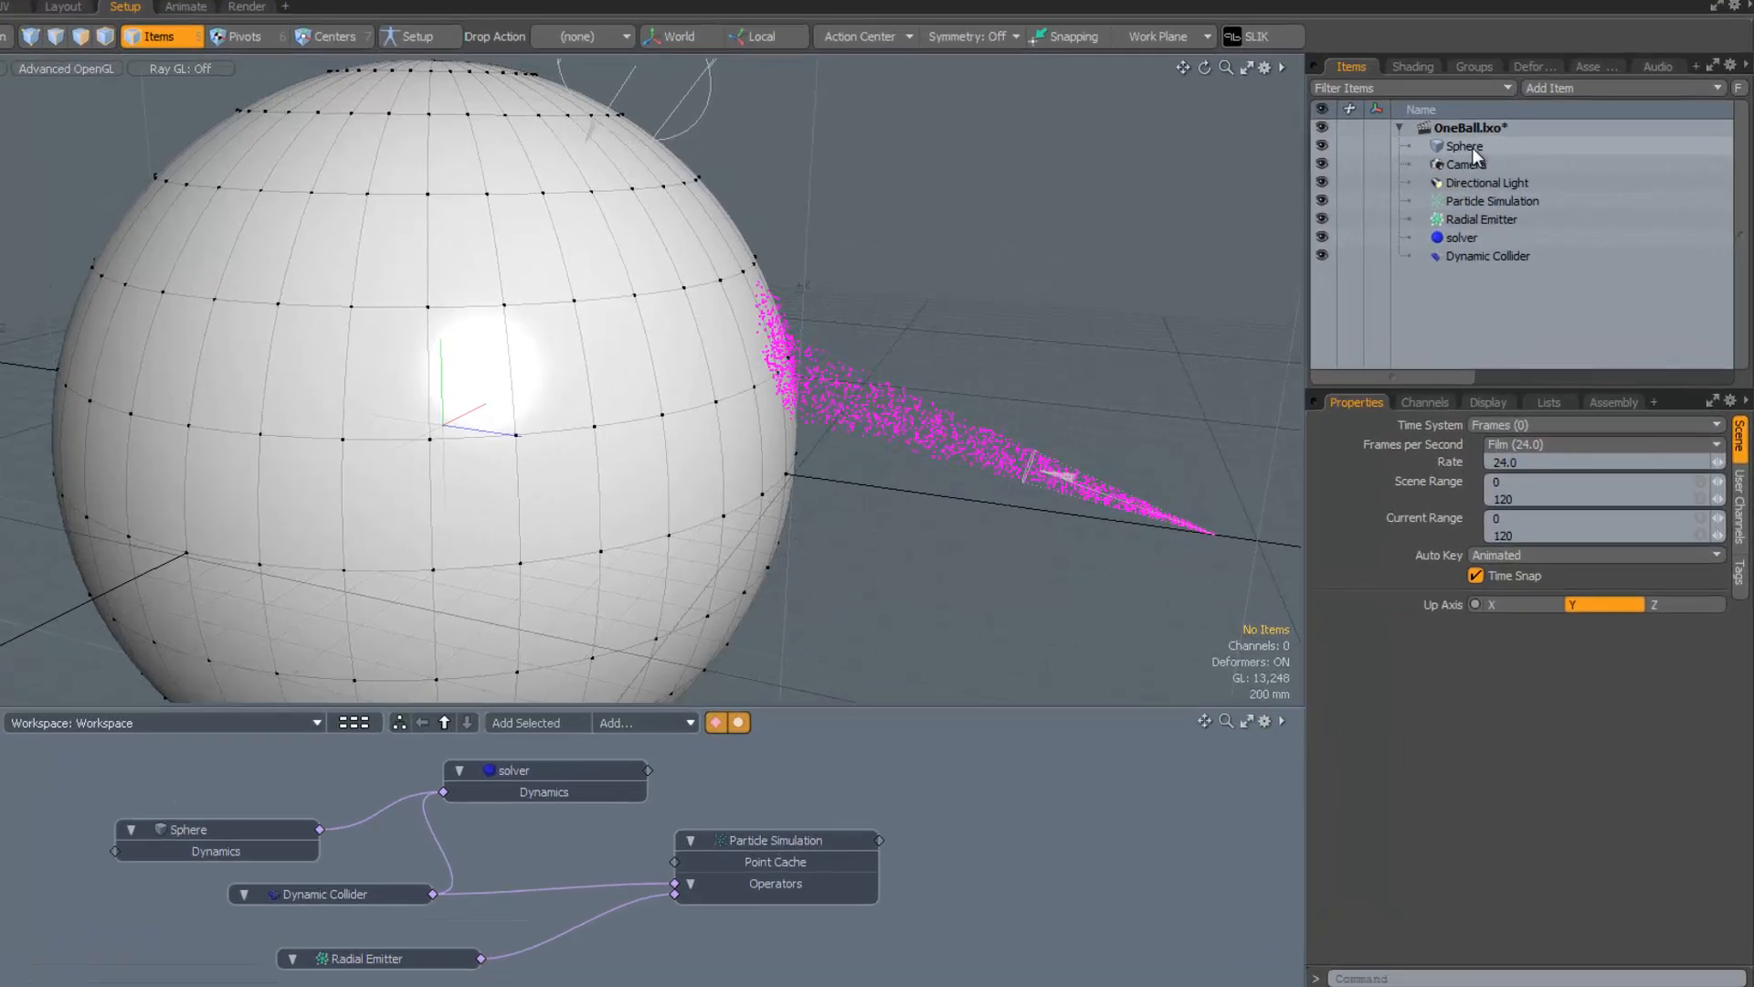
left_click(1522, 170)
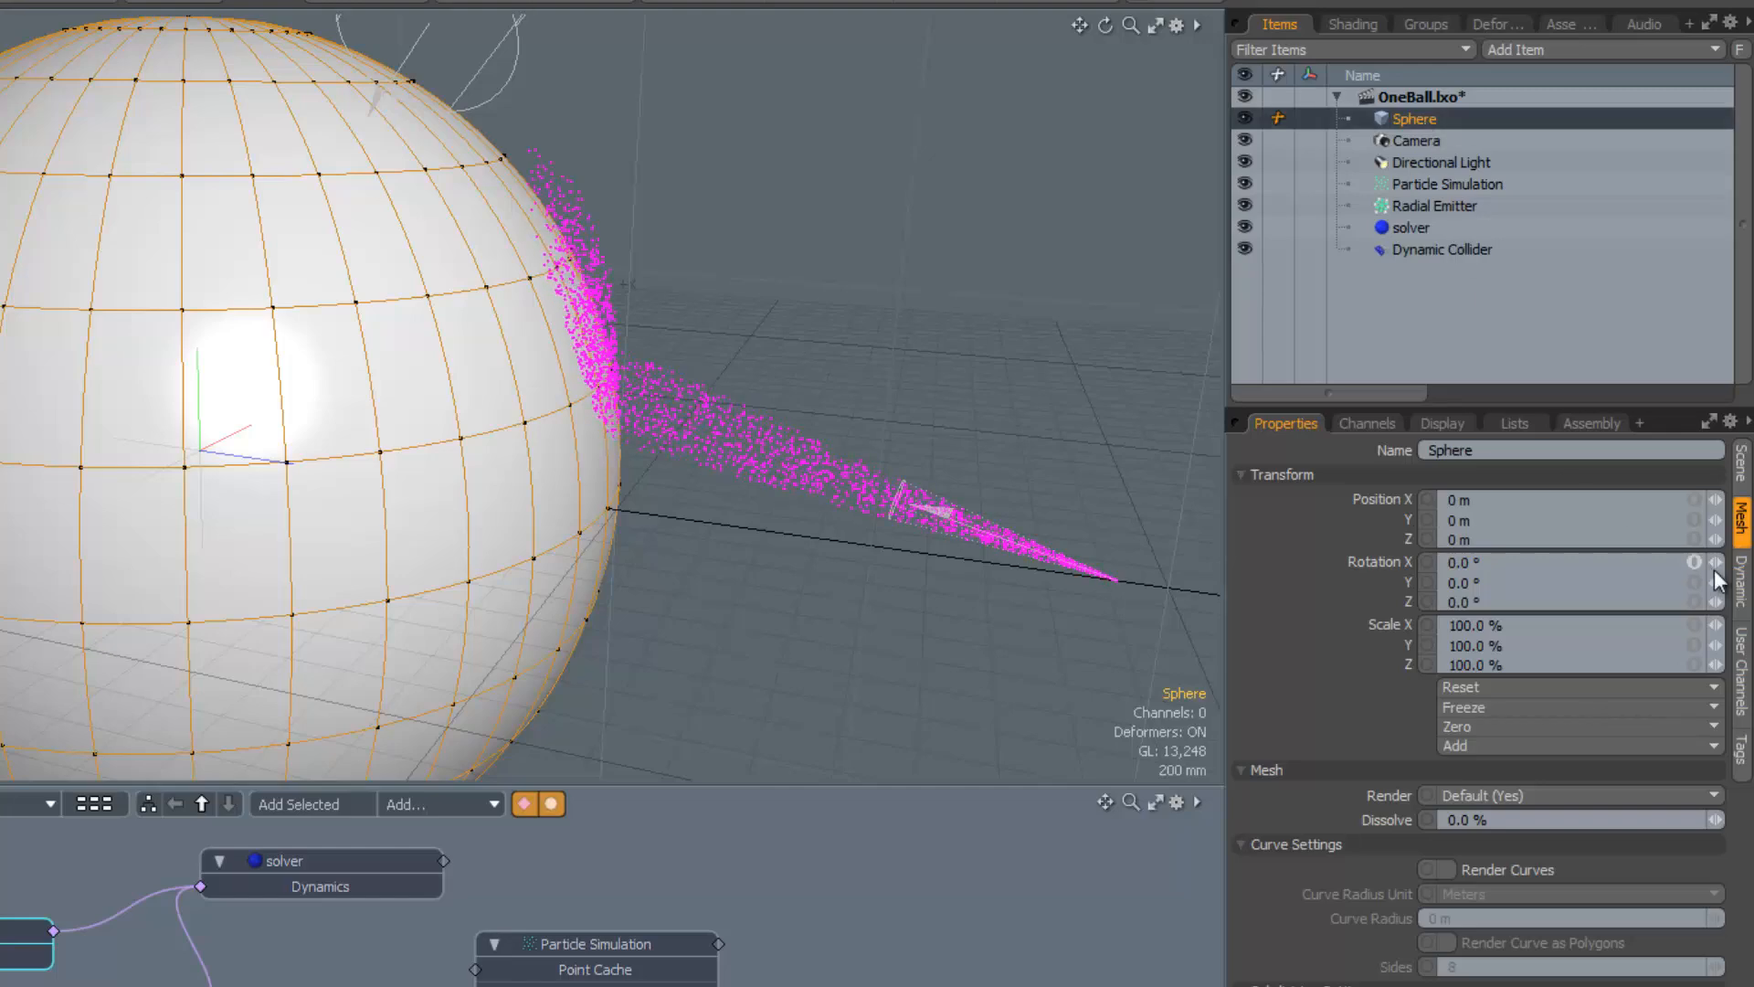
left_click(1741, 581)
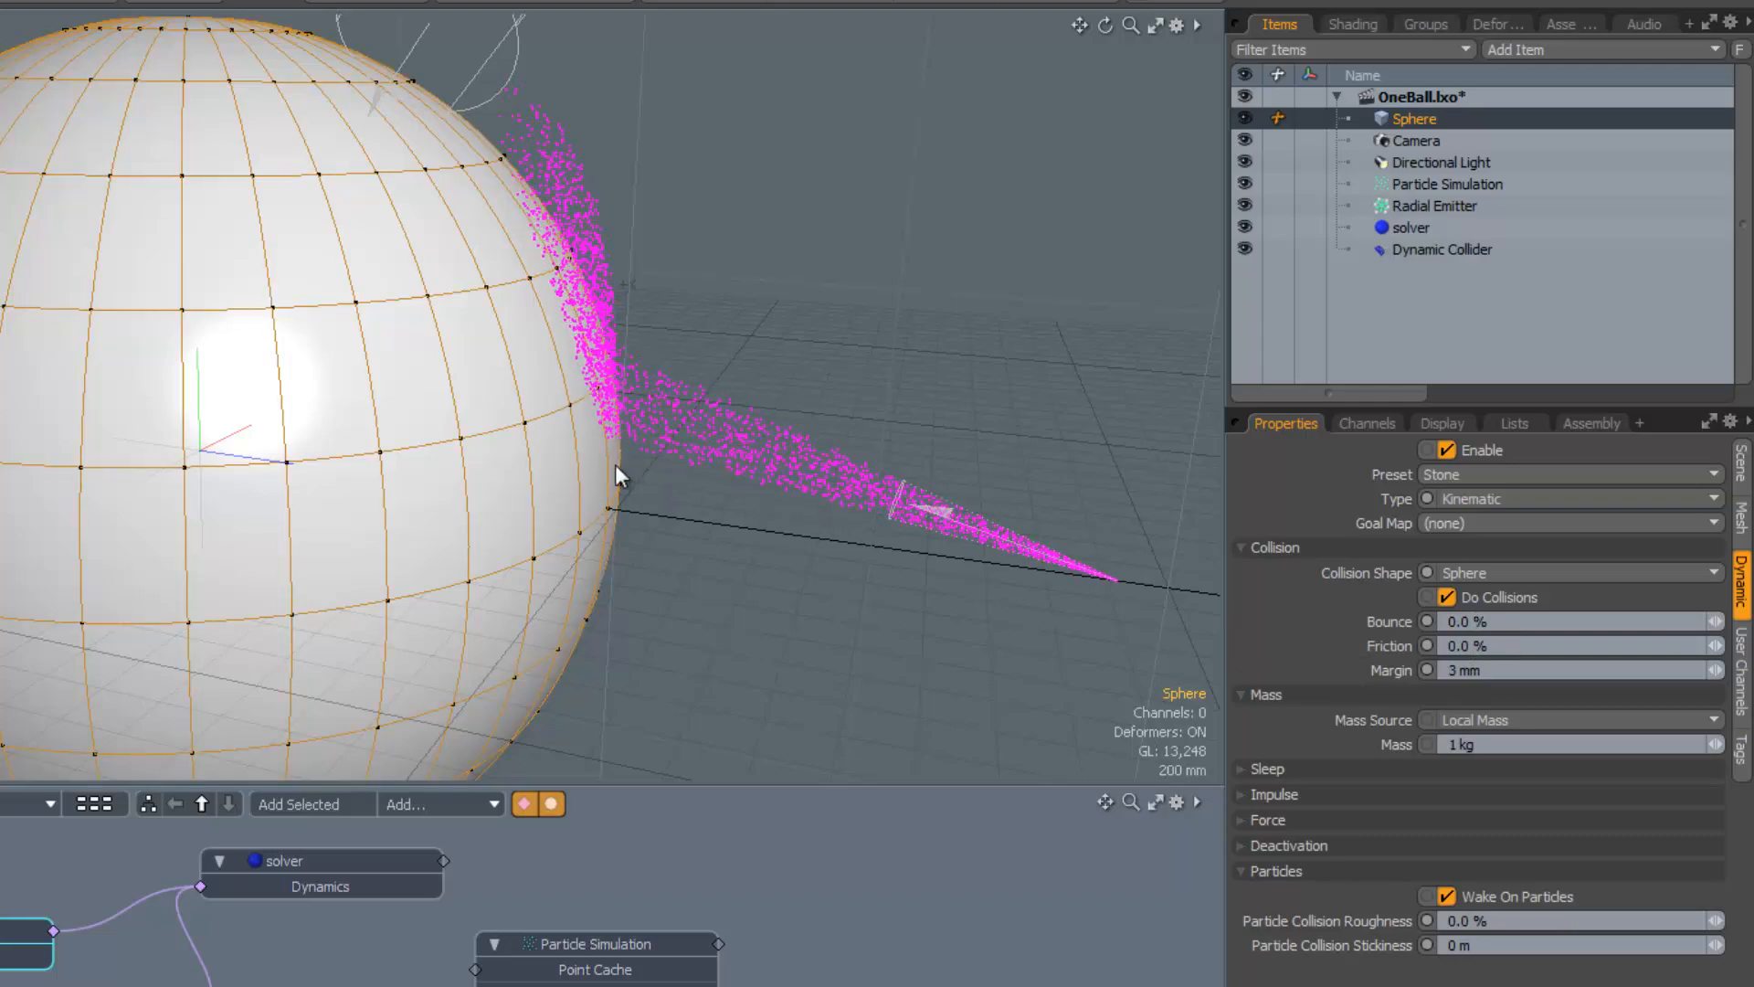
mouse_move(585, 486)
left_mouse_down("alt")
mouse_move(681, 405)
mouse_move(490, 509)
mouse_move(595, 502)
mouse_move(658, 430)
mouse_move(764, 447)
mouse_move(512, 505)
mouse_move(603, 493)
left_mouse_up("alt")
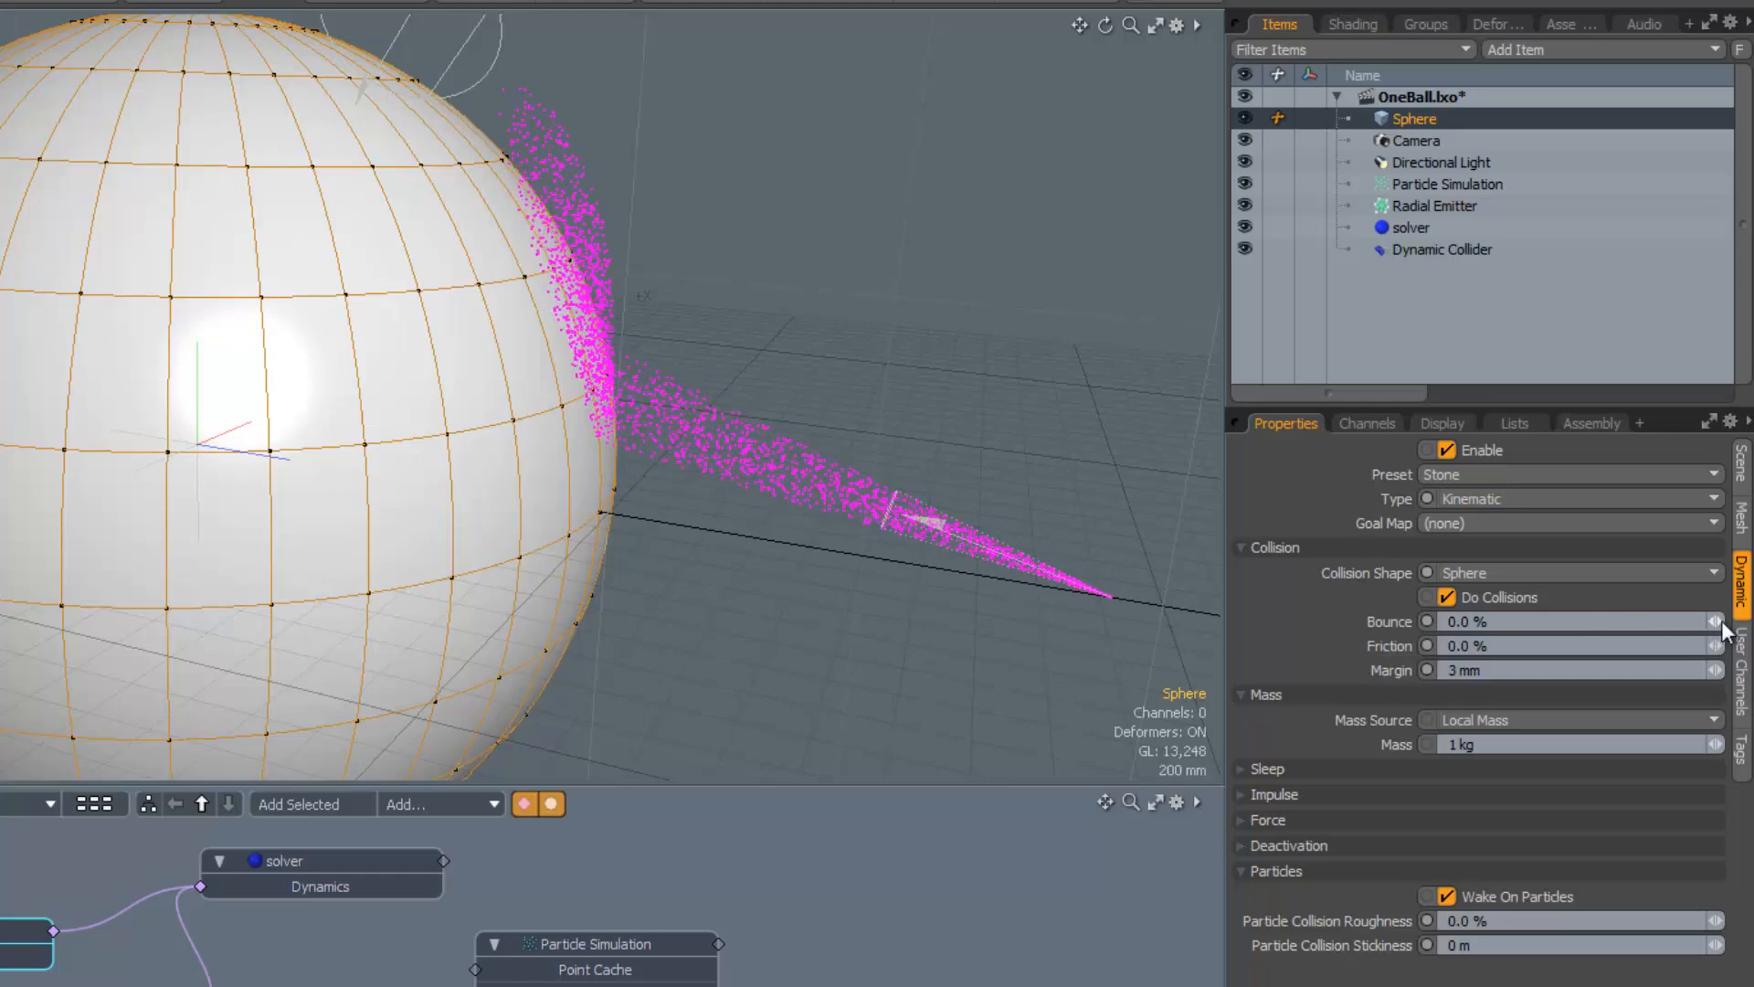
left_click_drag(1725, 629, 1729, 630)
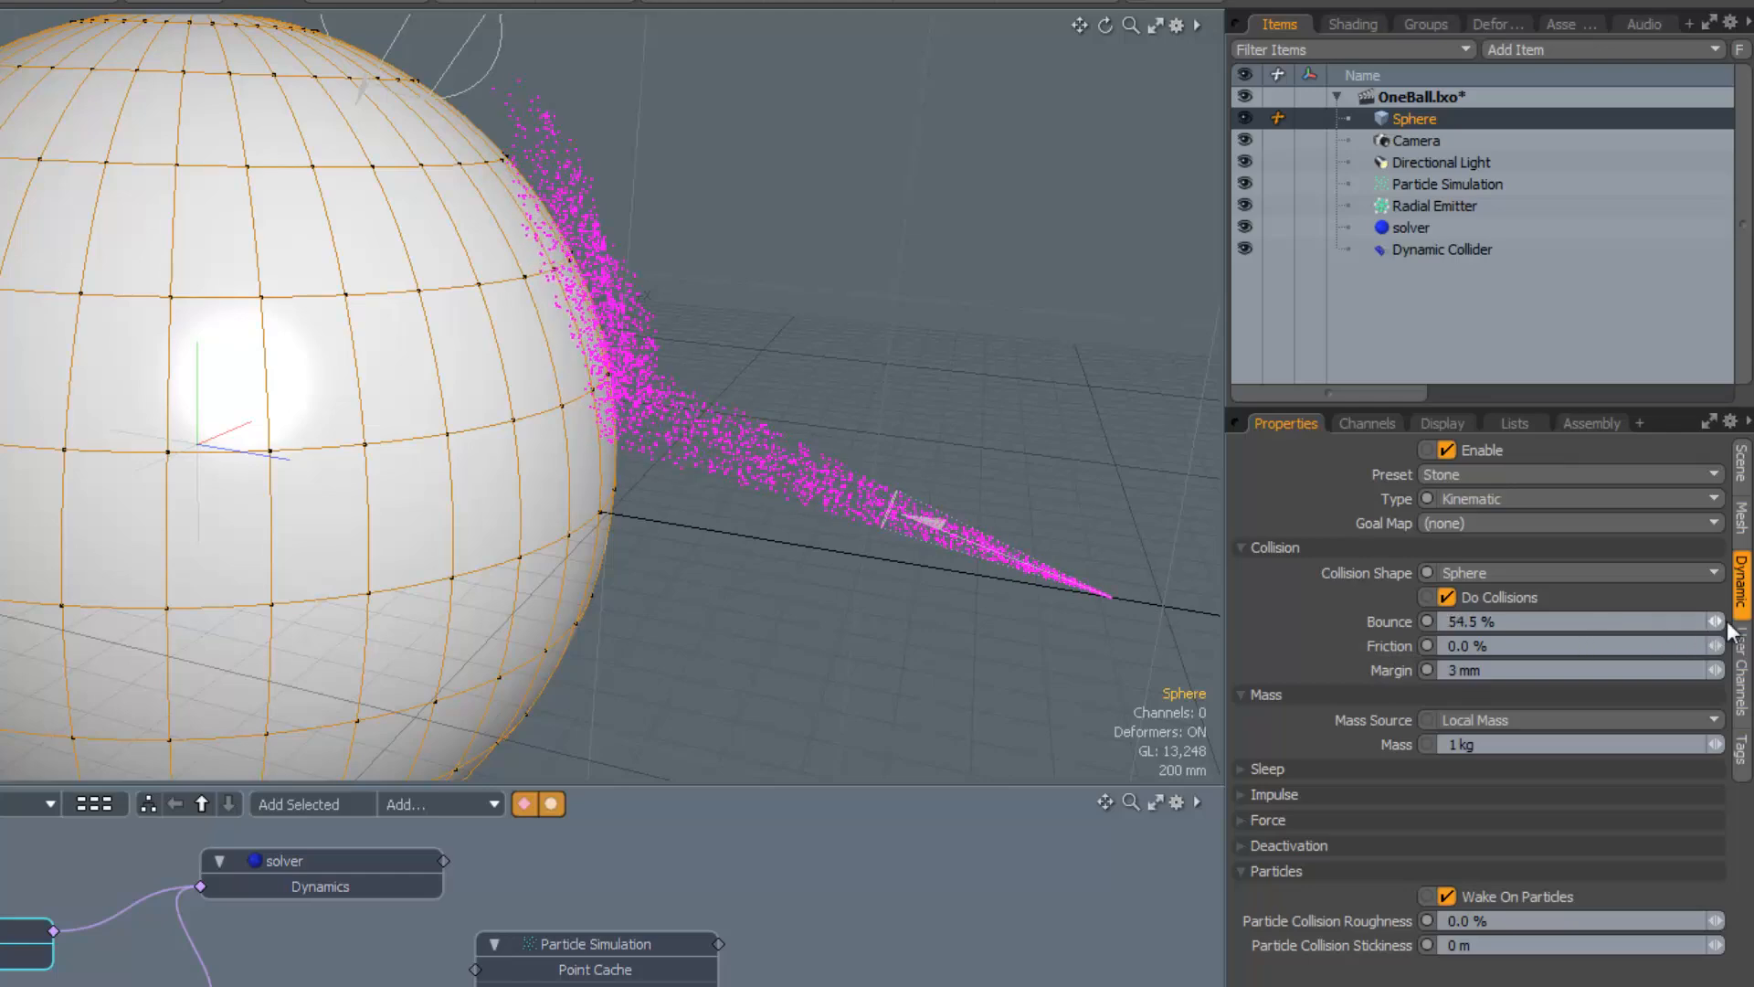
mouse_move(744, 614)
left_mouse_down("alt")
mouse_move(766, 625)
mouse_move(814, 588)
mouse_move(709, 612)
mouse_move(724, 605)
left_mouse_up("alt")
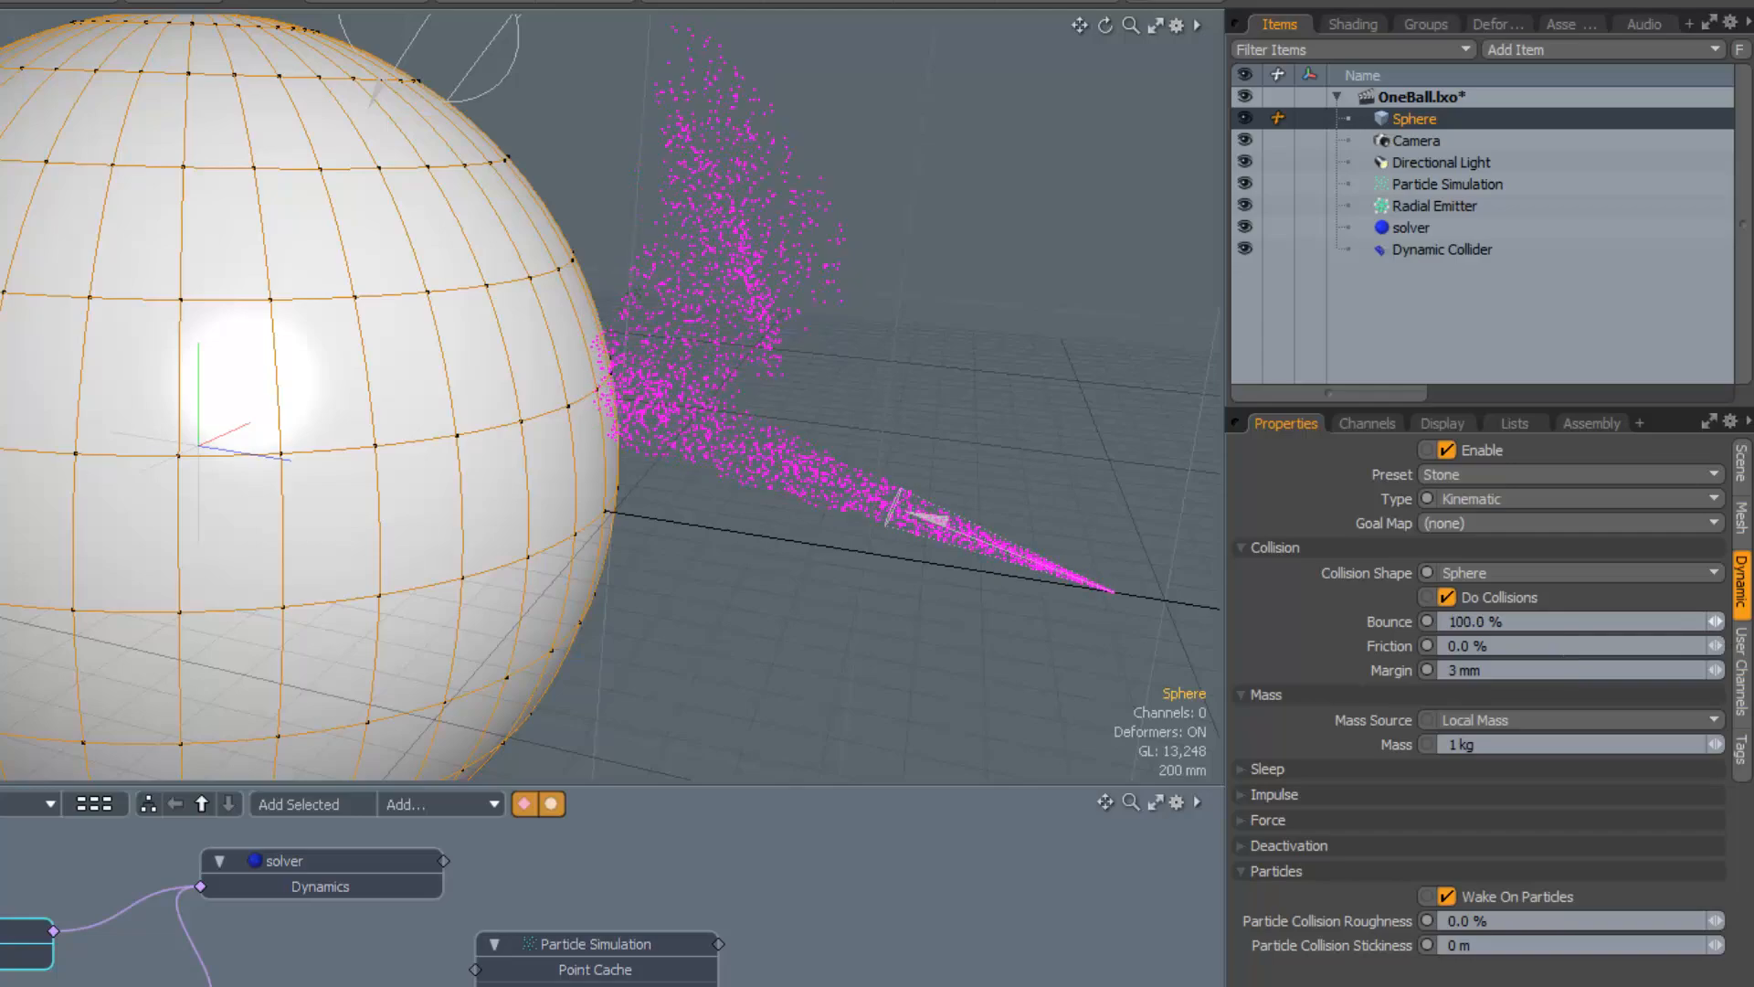
left_click_drag(932, 594, 728, 572, "alt")
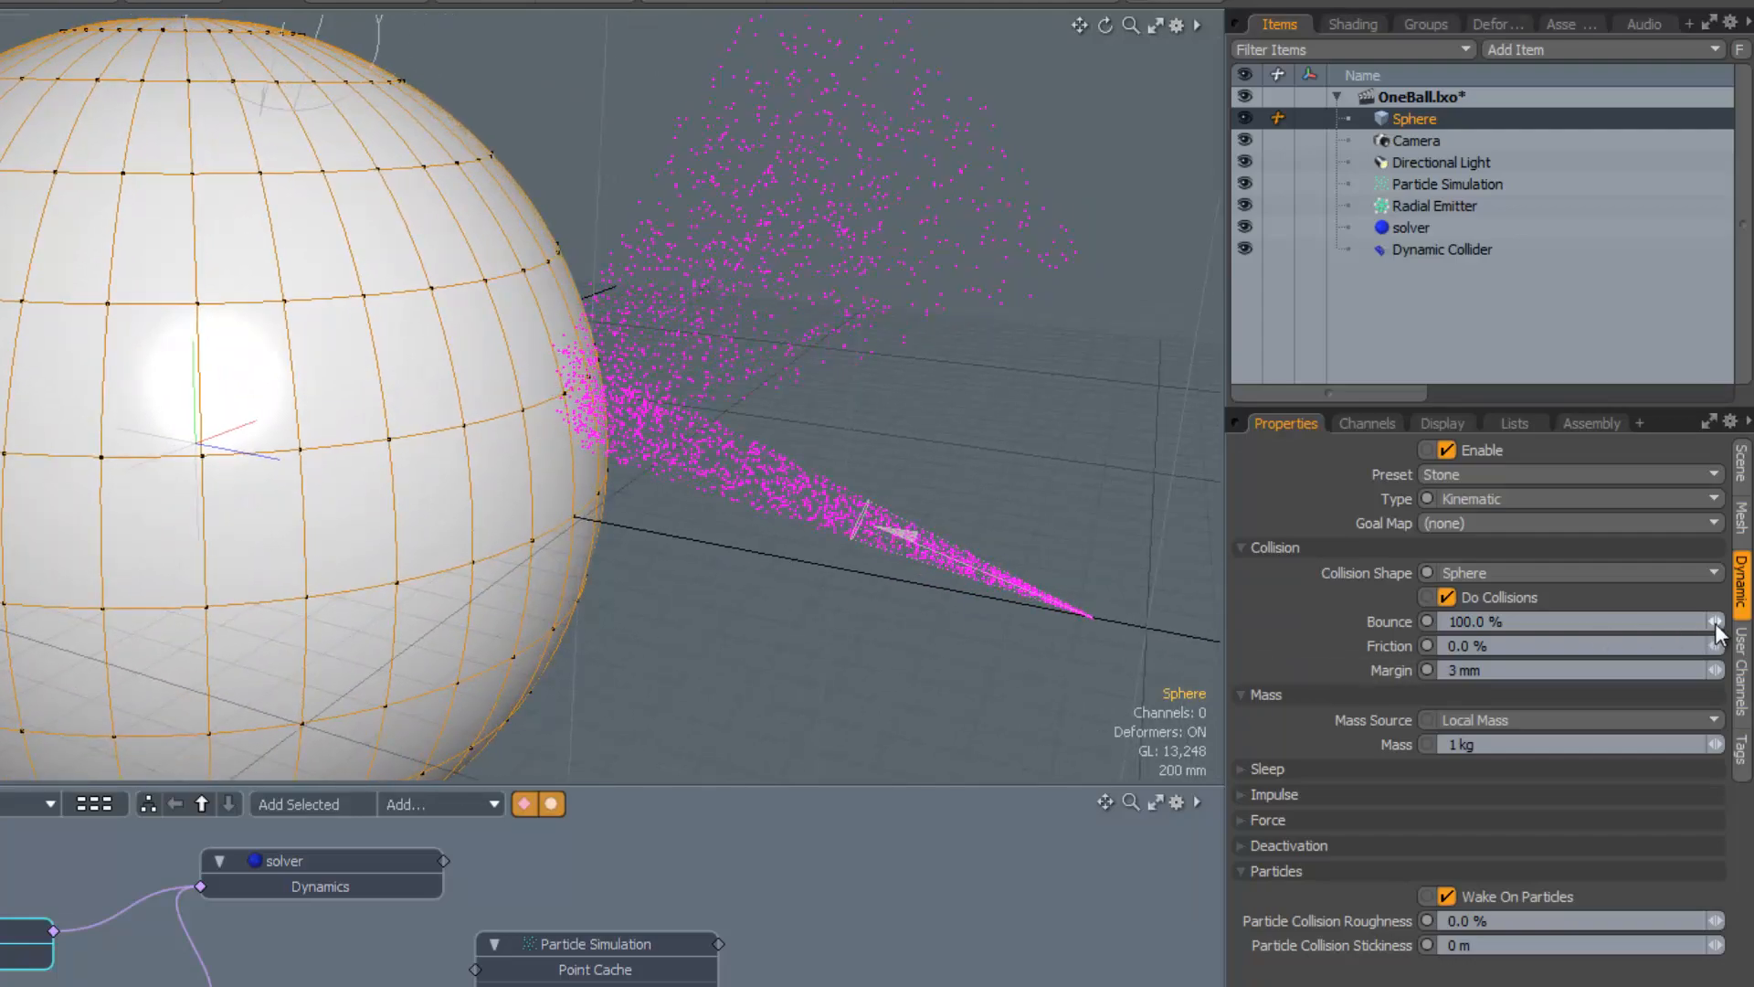
left_click_drag(1715, 622, 1687, 623)
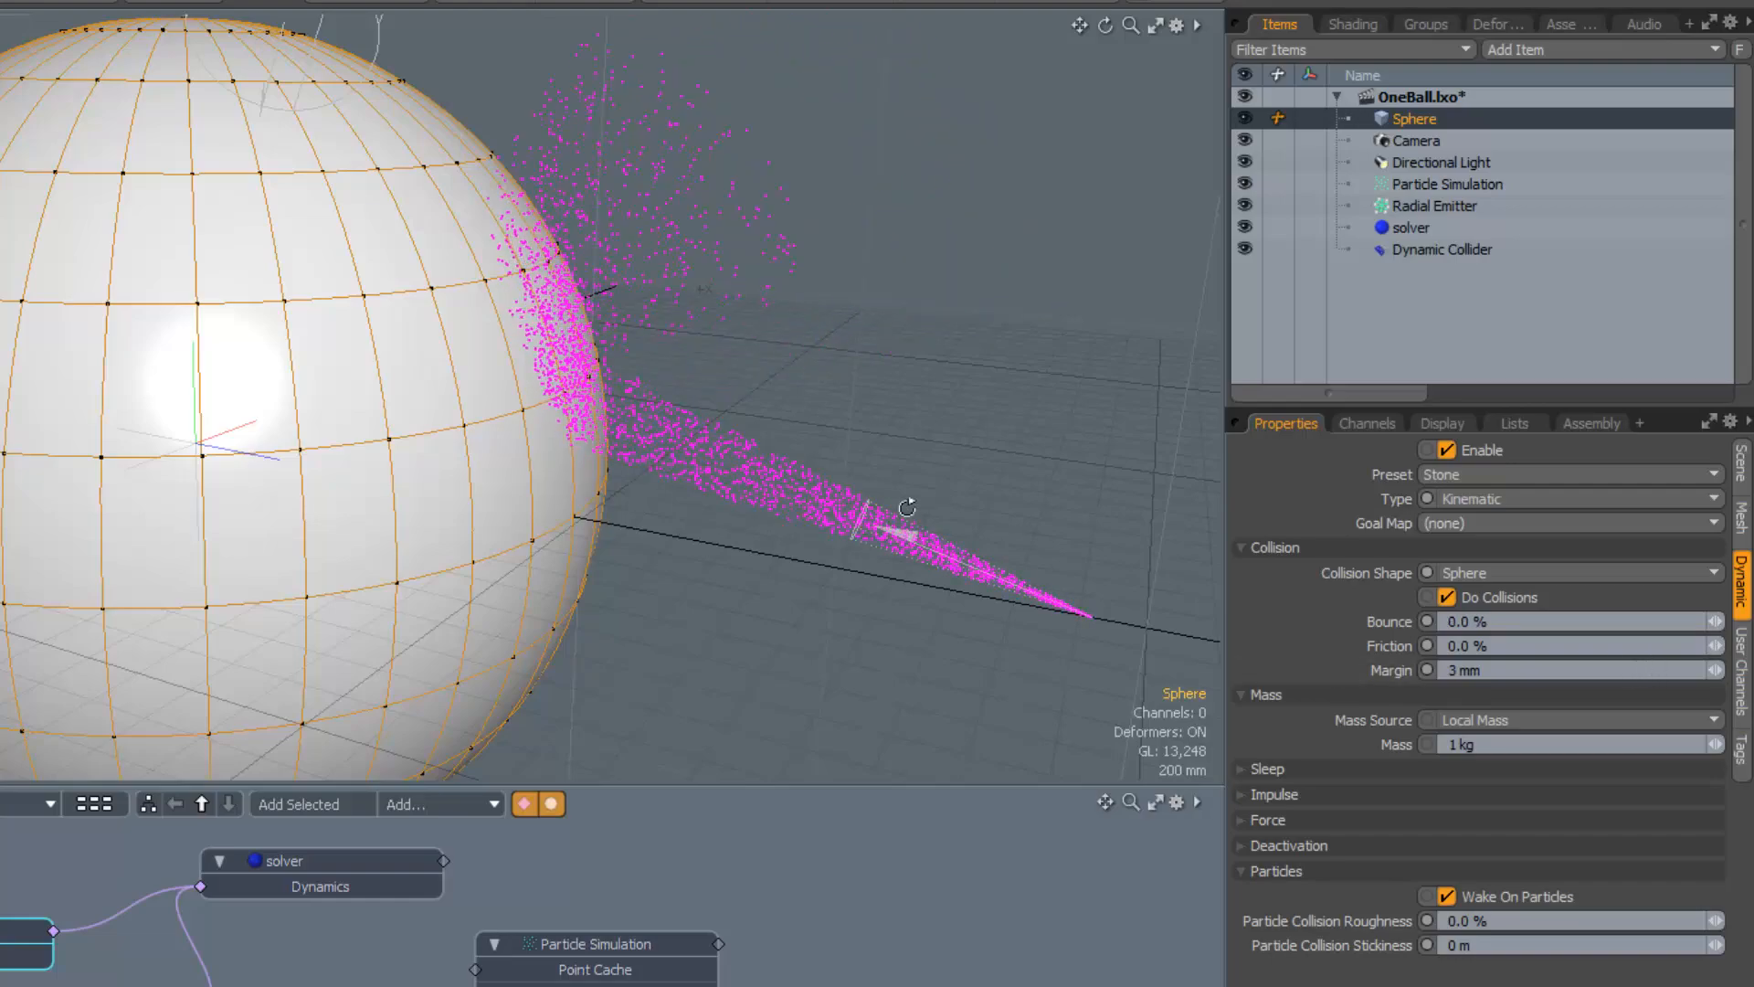
Raise the Sphere's Friction to 100%, then lower it to 50.0%
left_click_drag(908, 509, 831, 632, "alt")
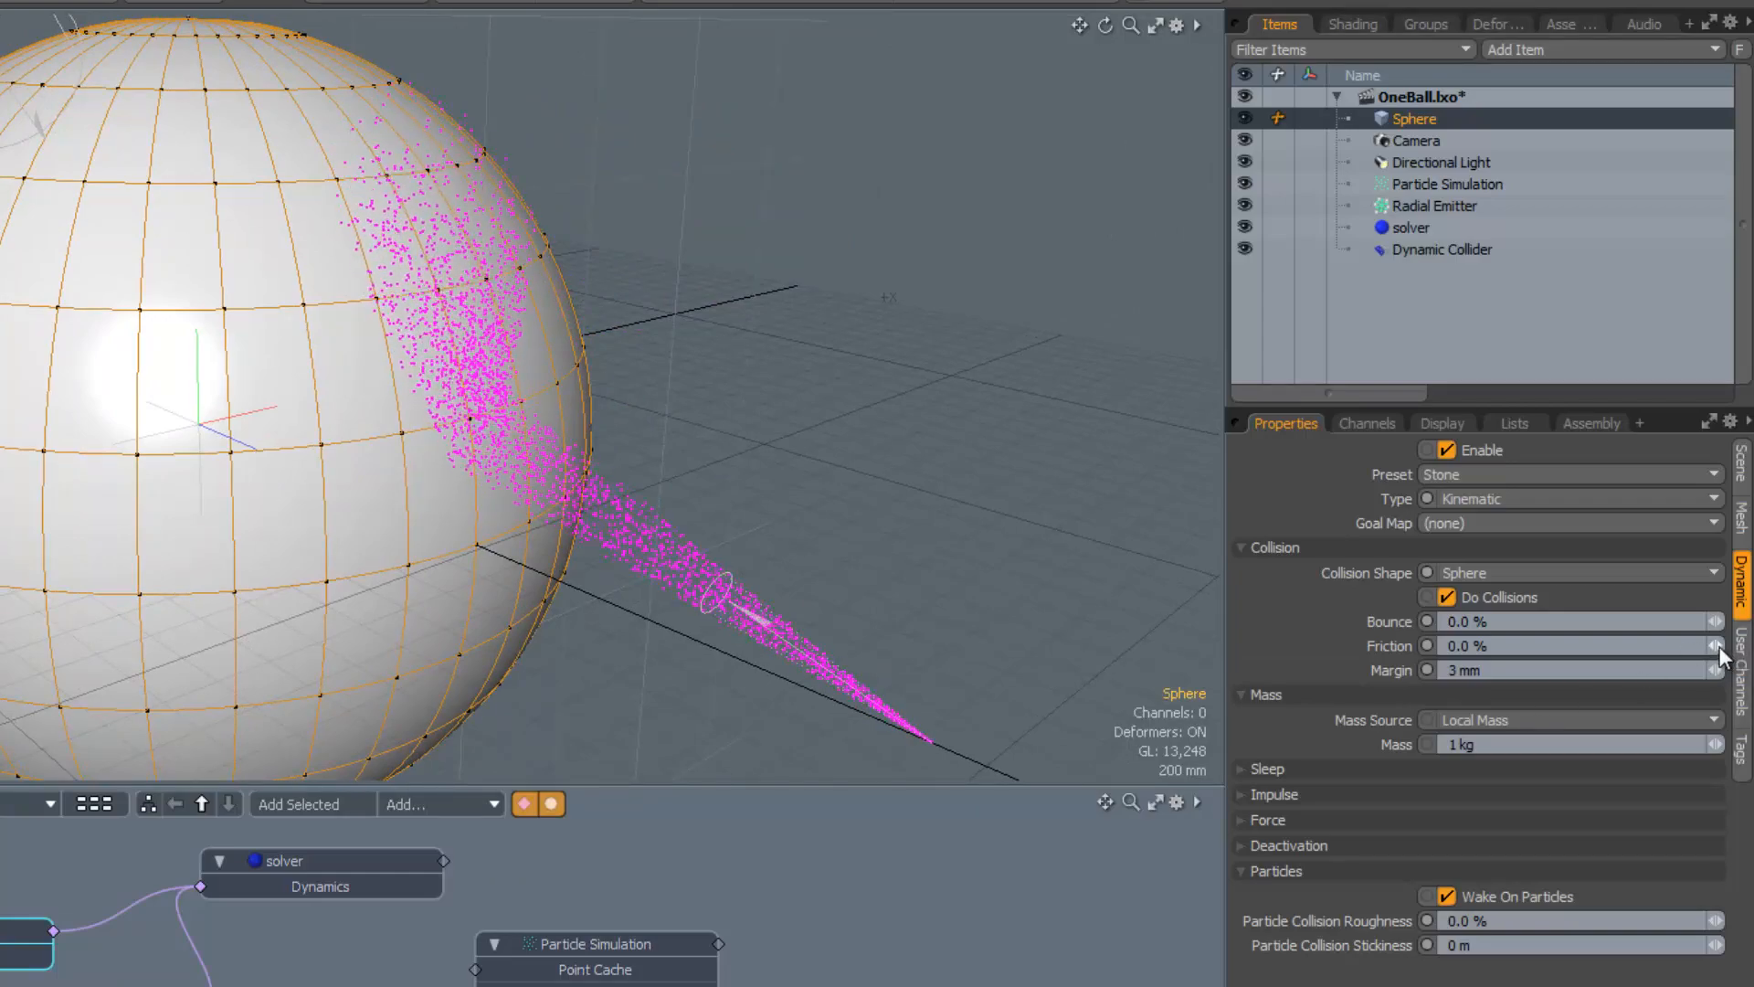
left_click_drag(1717, 646, 1747, 646)
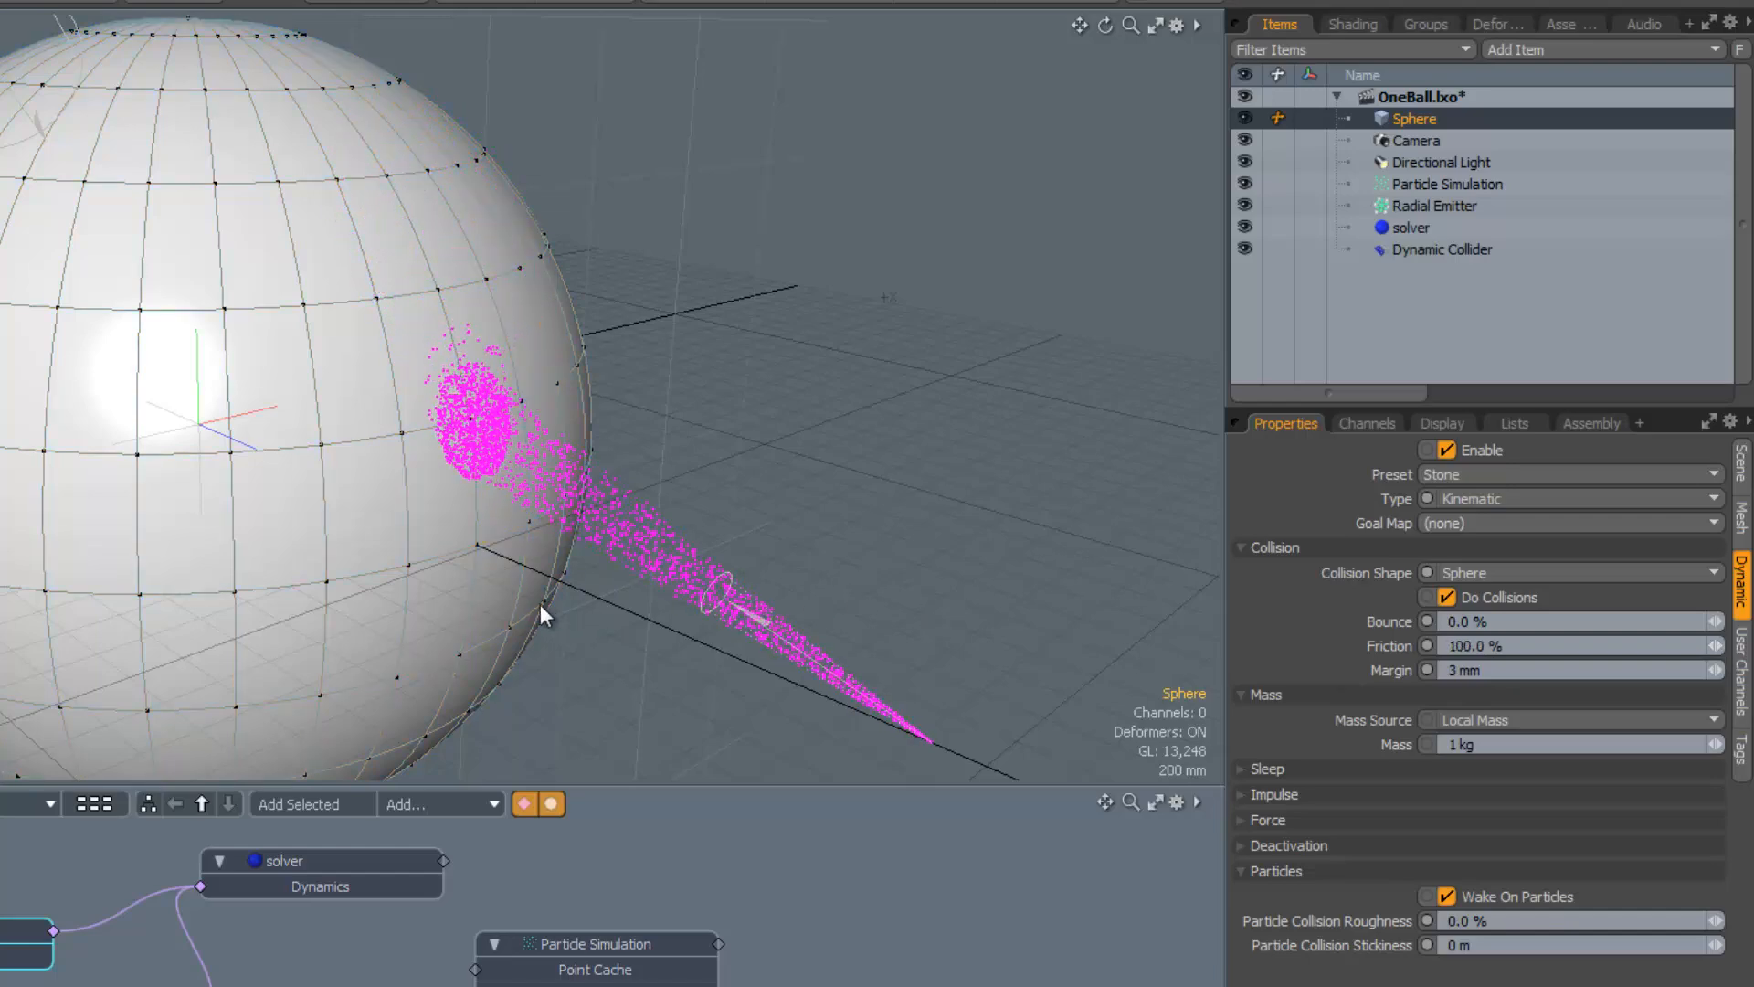
left_click_drag(540, 605, 732, 537, "alt")
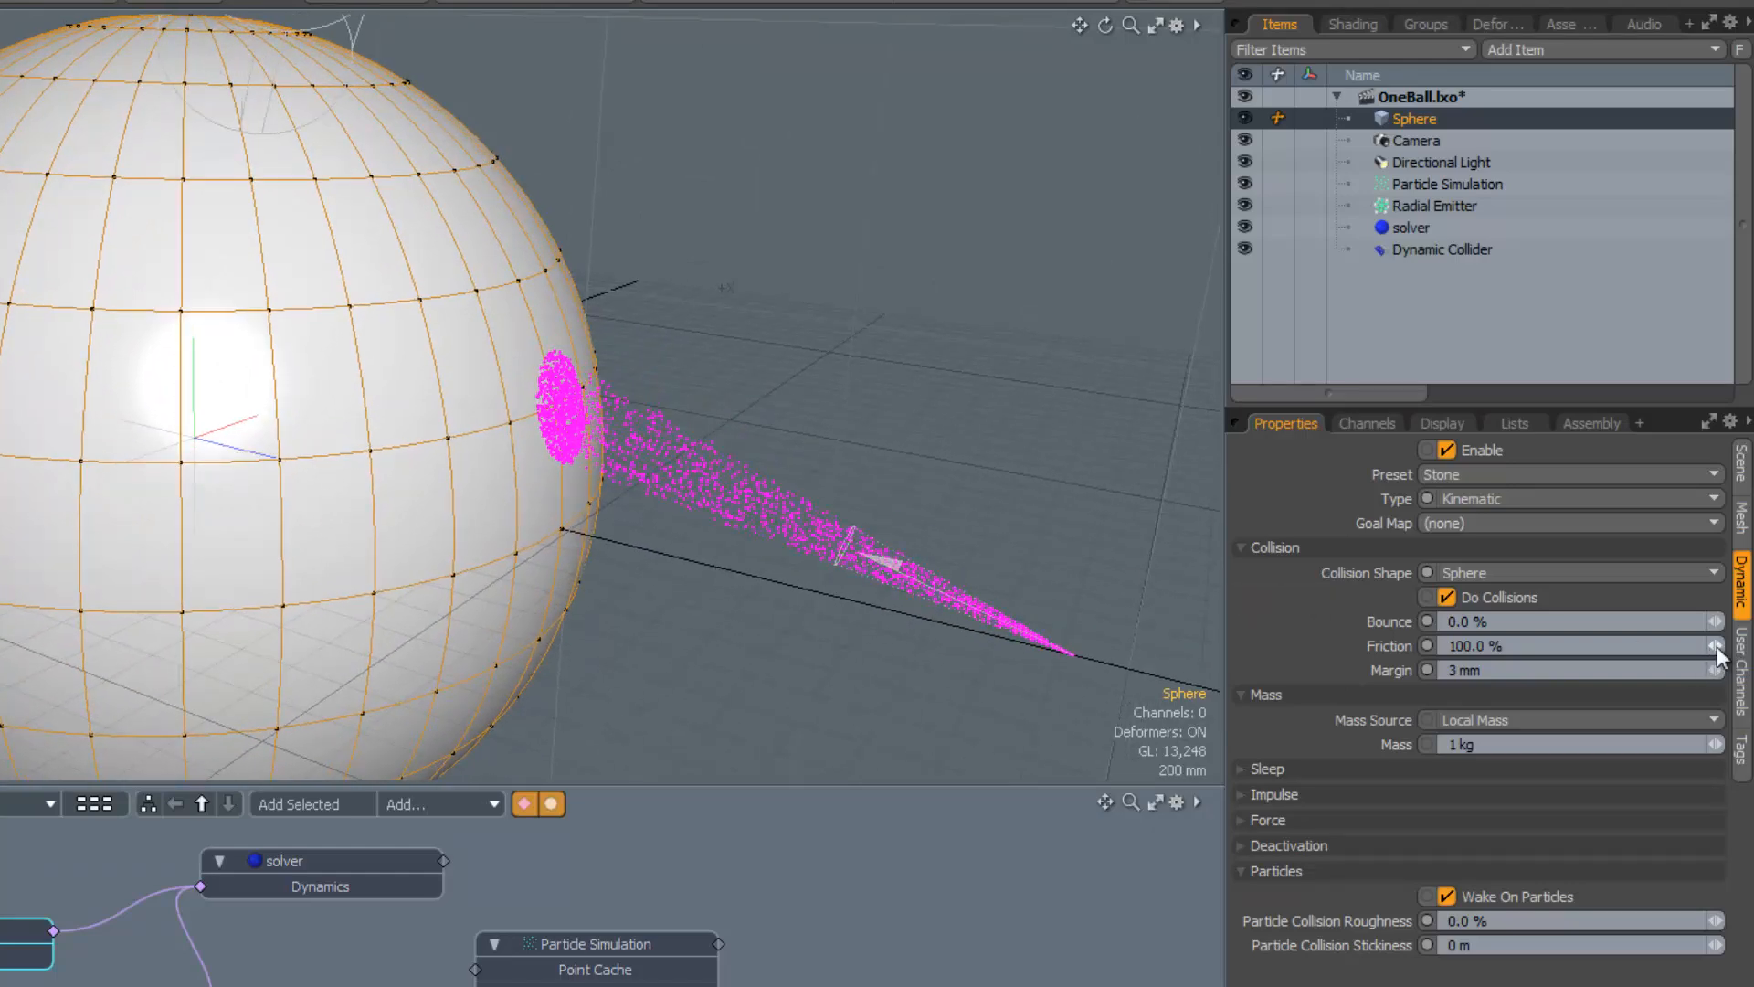
left_click_drag(1716, 646, 1681, 646)
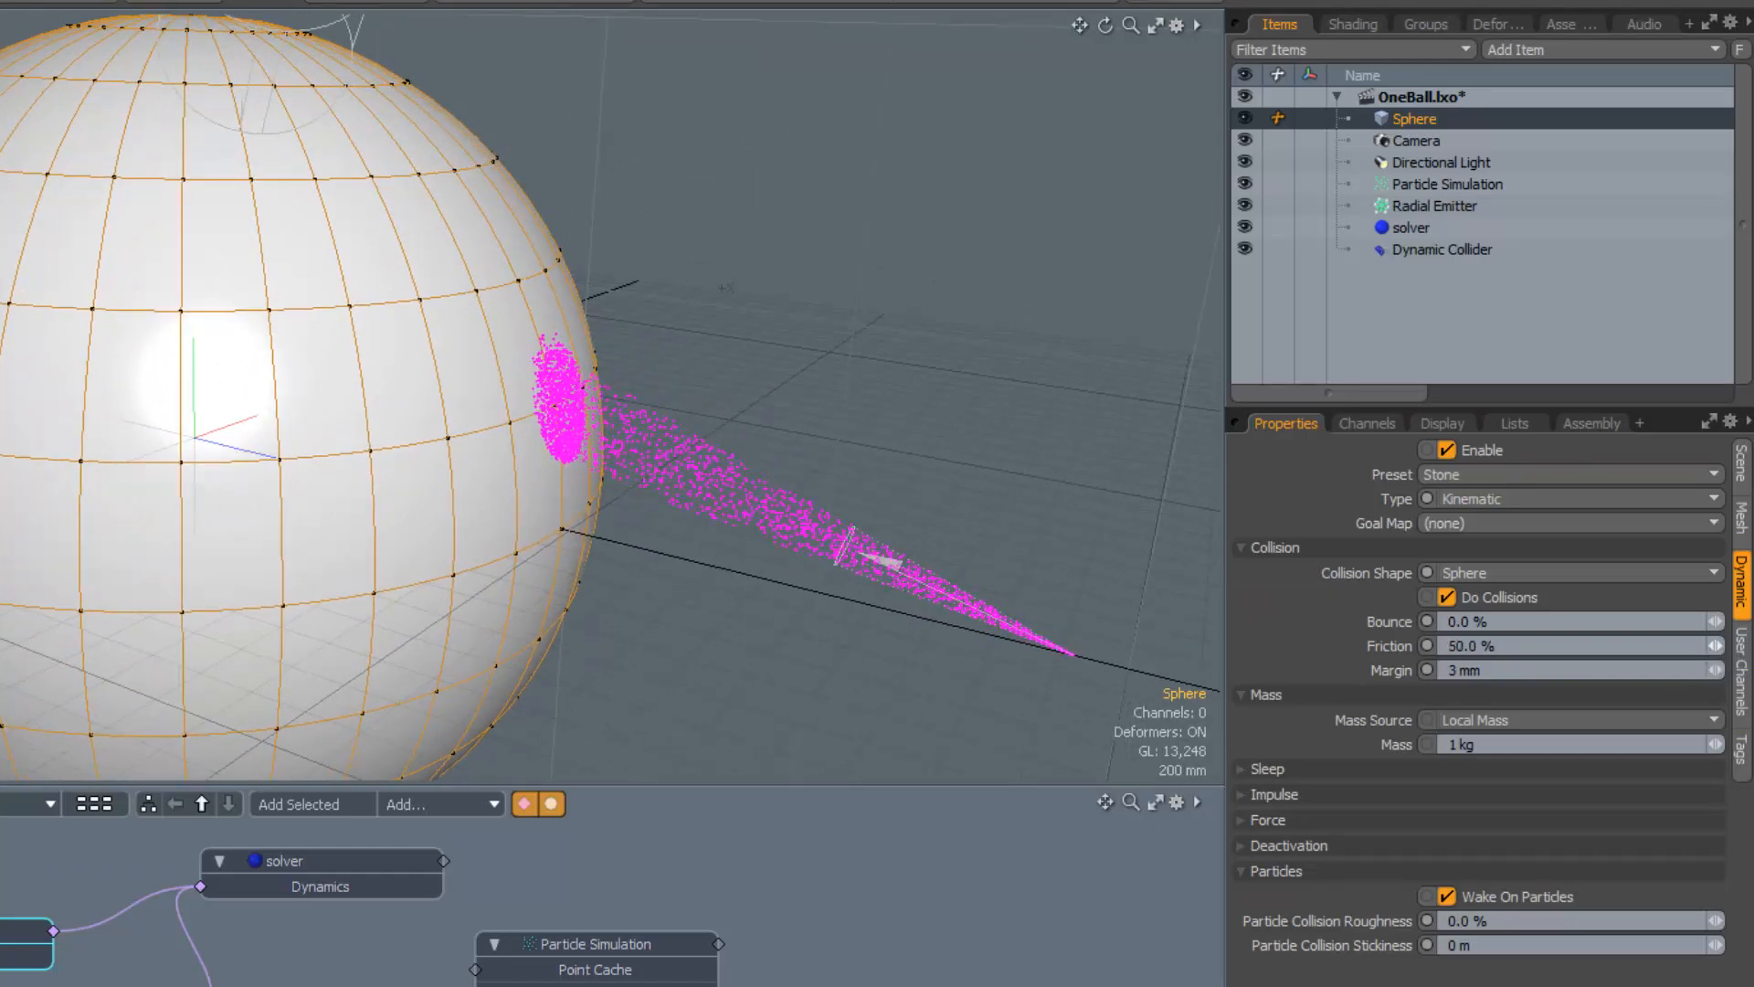
left_click_drag(681, 605, 718, 548, "alt")
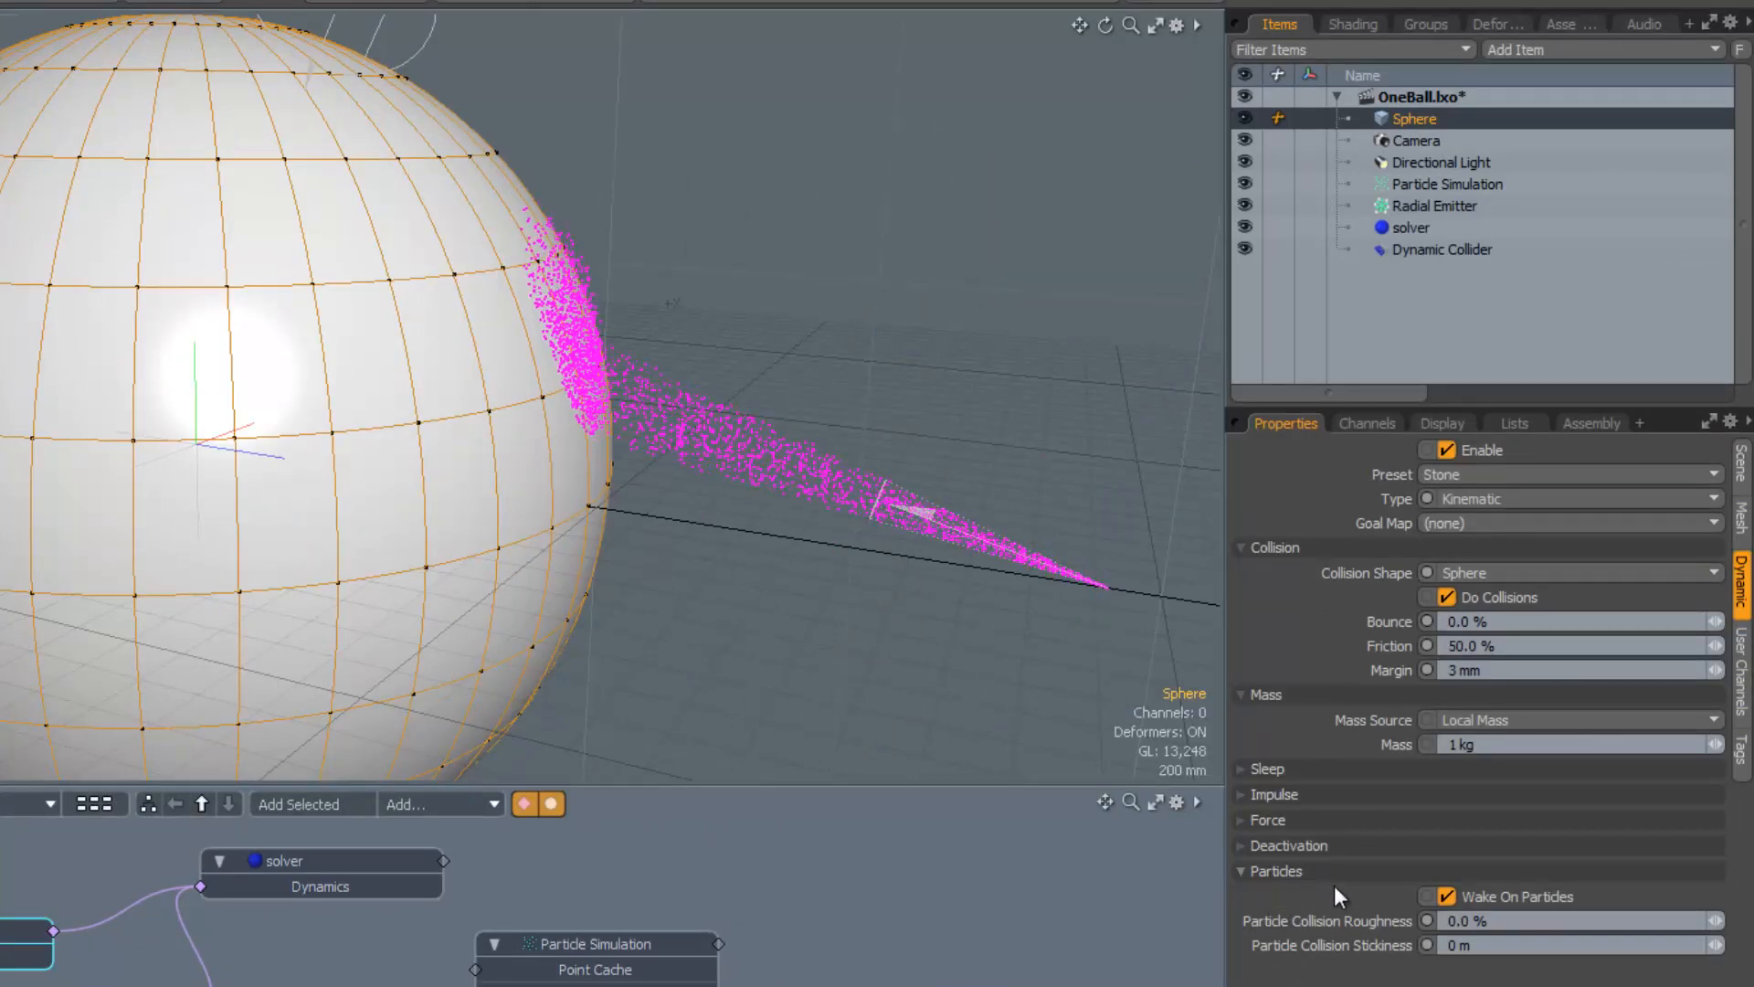
Raise the Sphere's Bounce to 60.0% with its particle collision settings expanded
left_click(1244, 872)
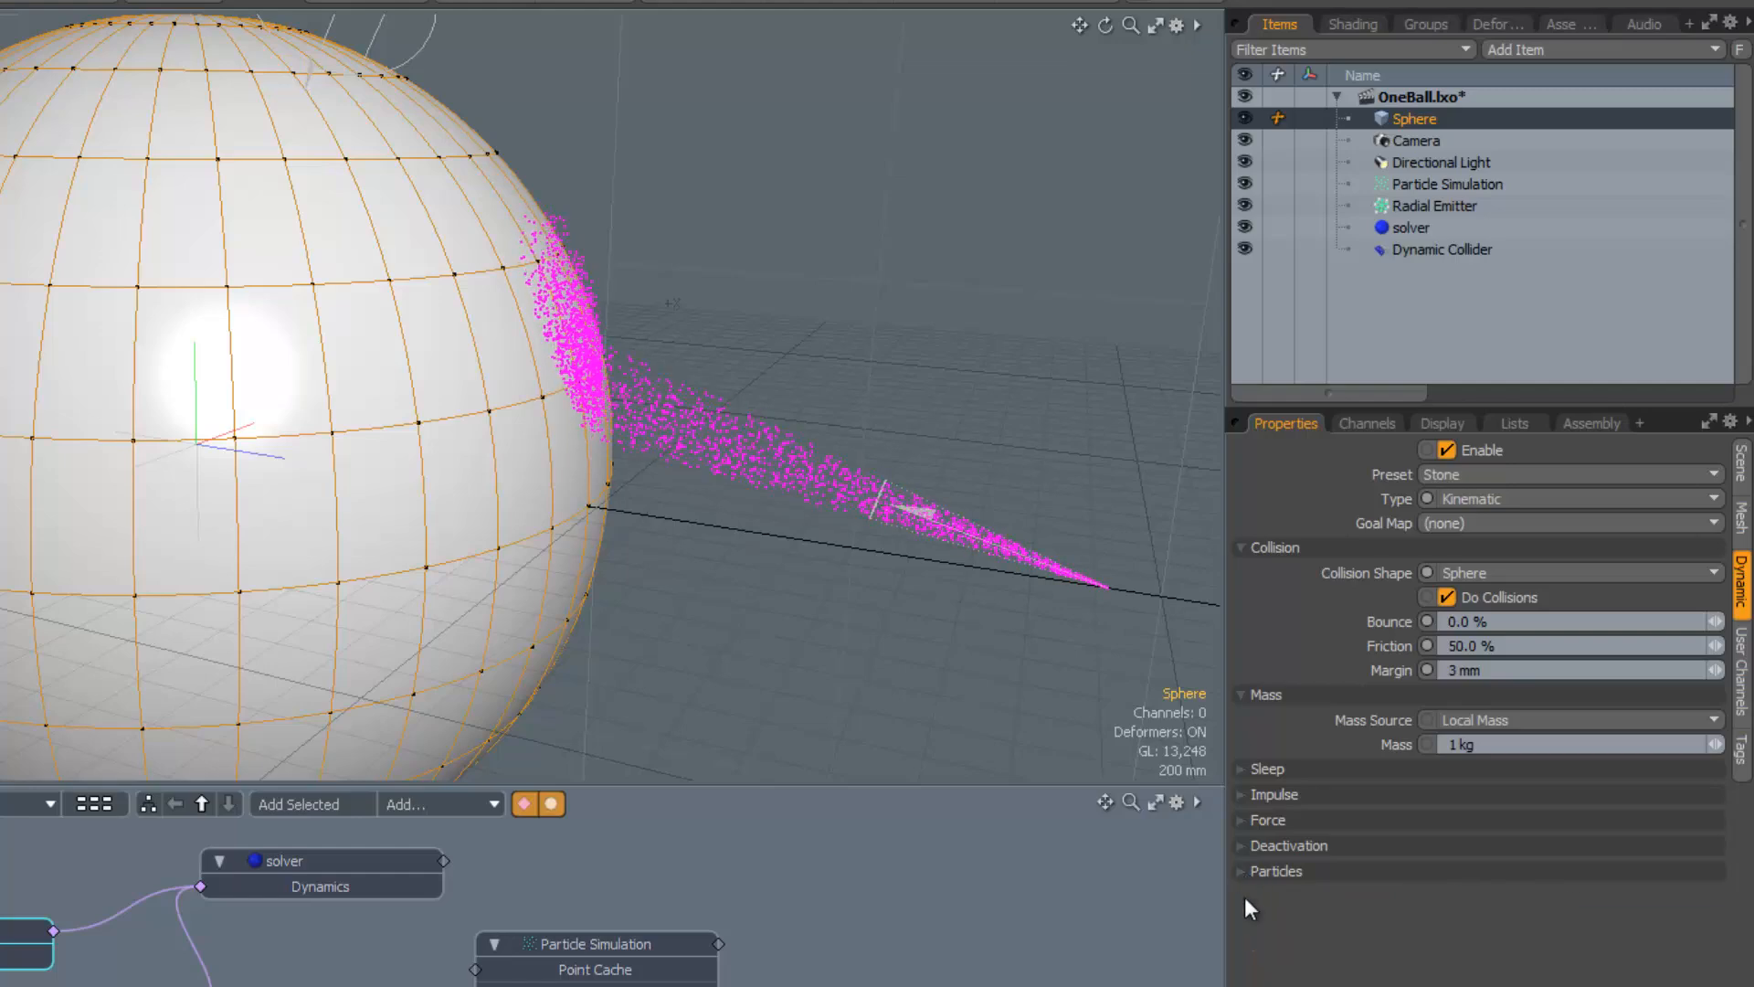
left_click(1241, 873)
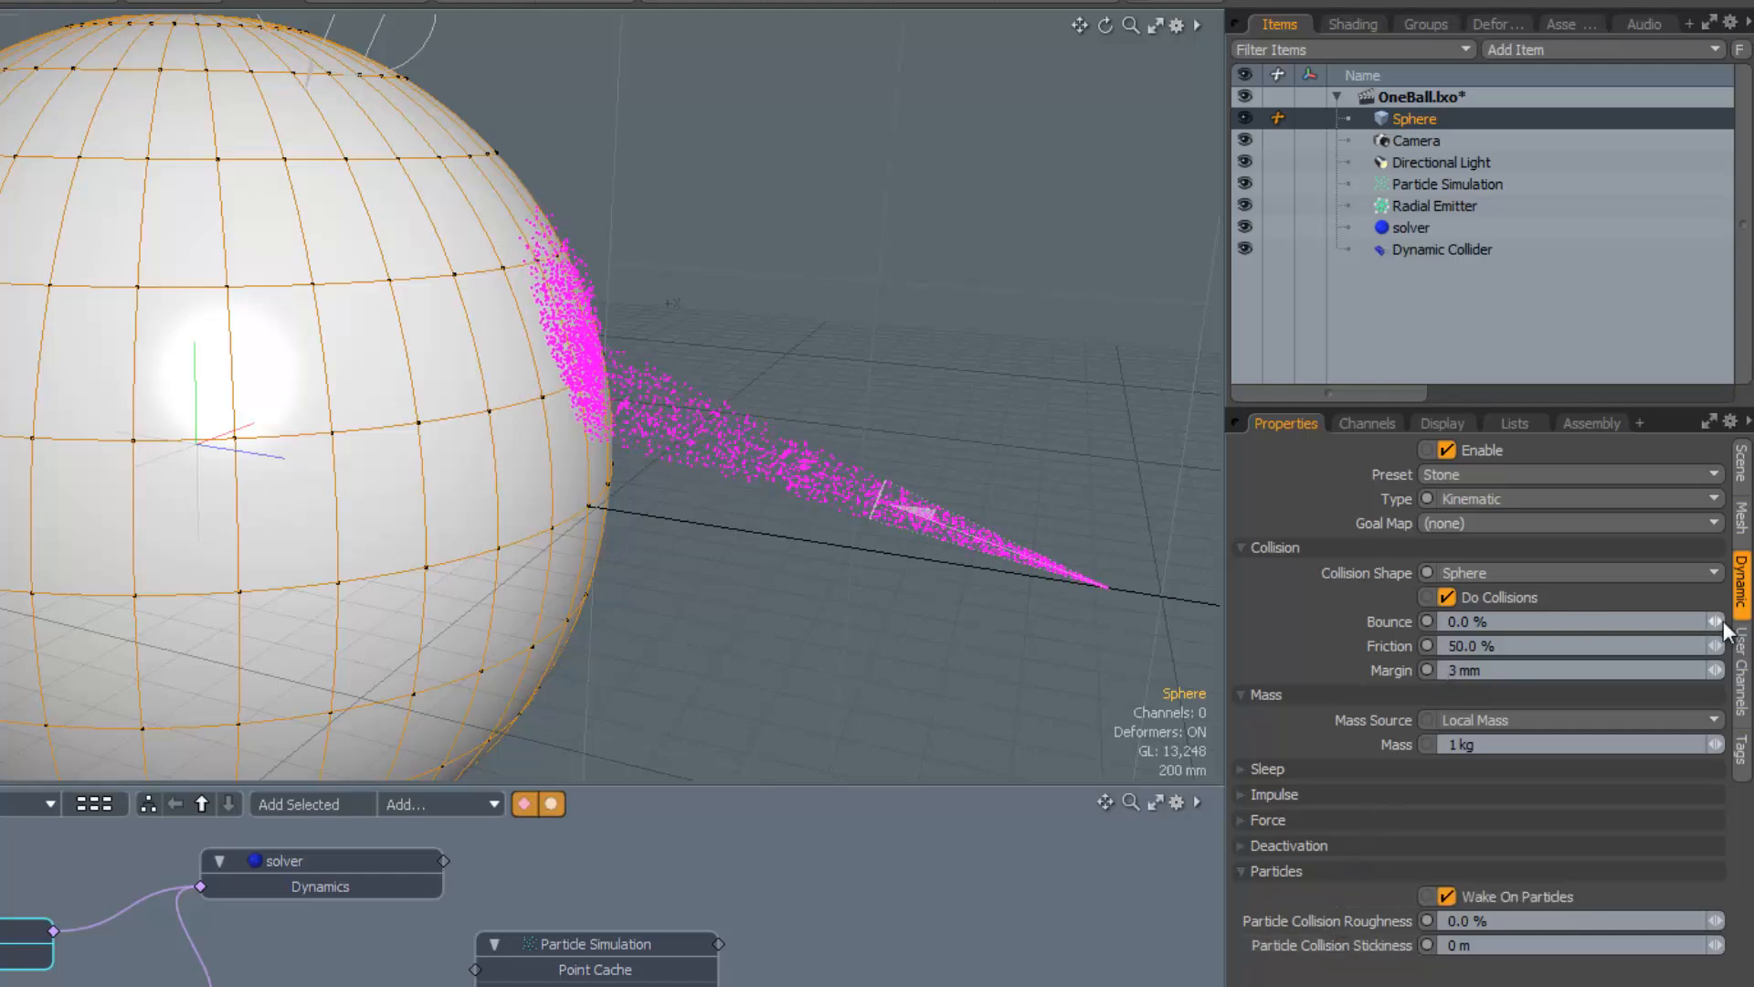
left_click_drag(1718, 622, 1753, 621)
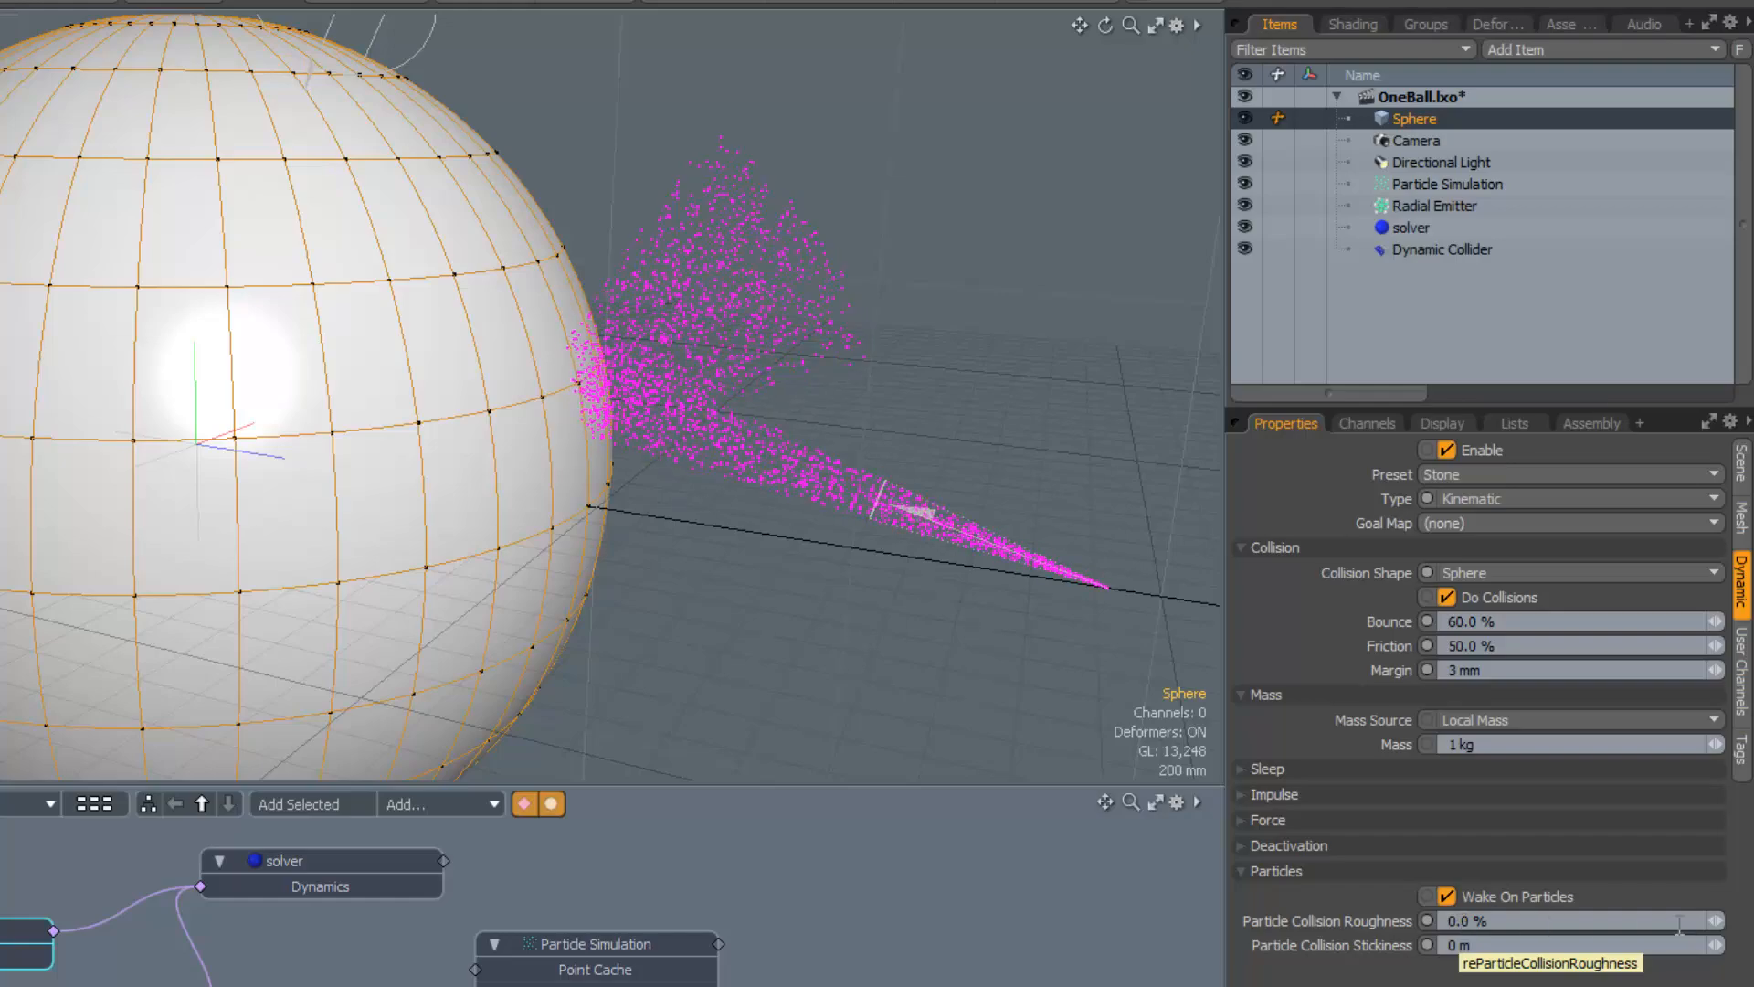
Set the Sphere's Particle Collision Roughness to 100%, then bring it down to 47.0%
left_click_drag(1716, 921, 1749, 921)
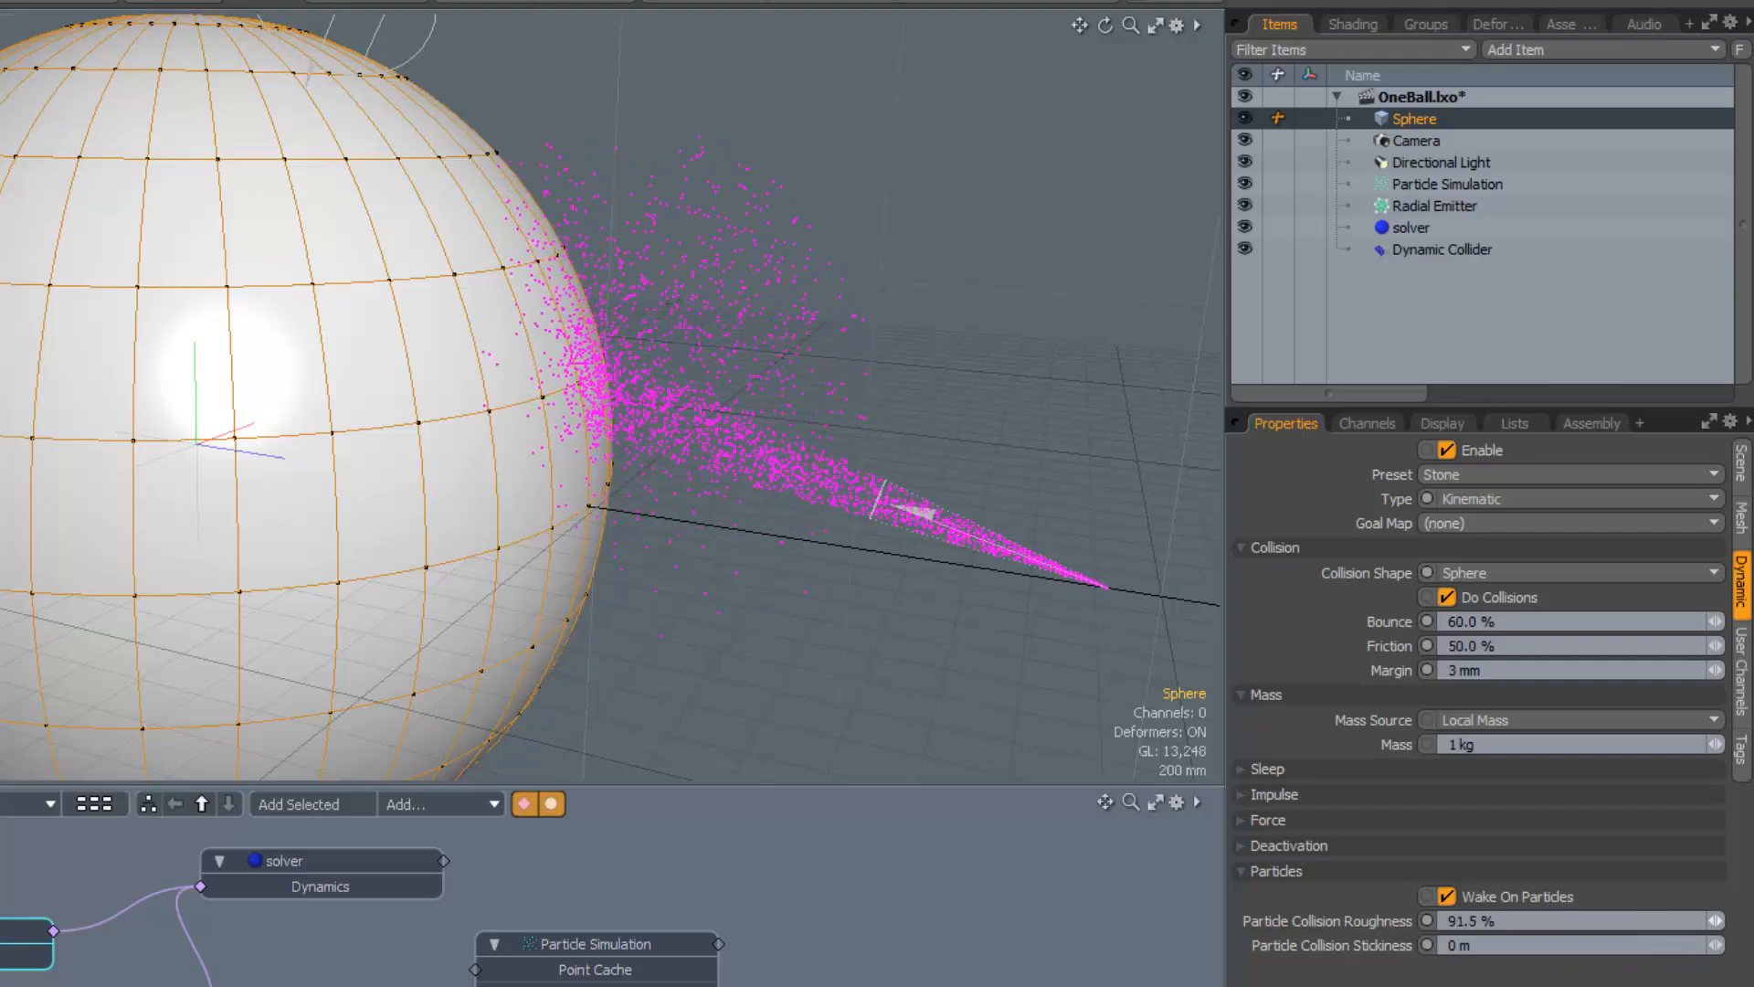
left_click_drag(1749, 921, 1753, 921)
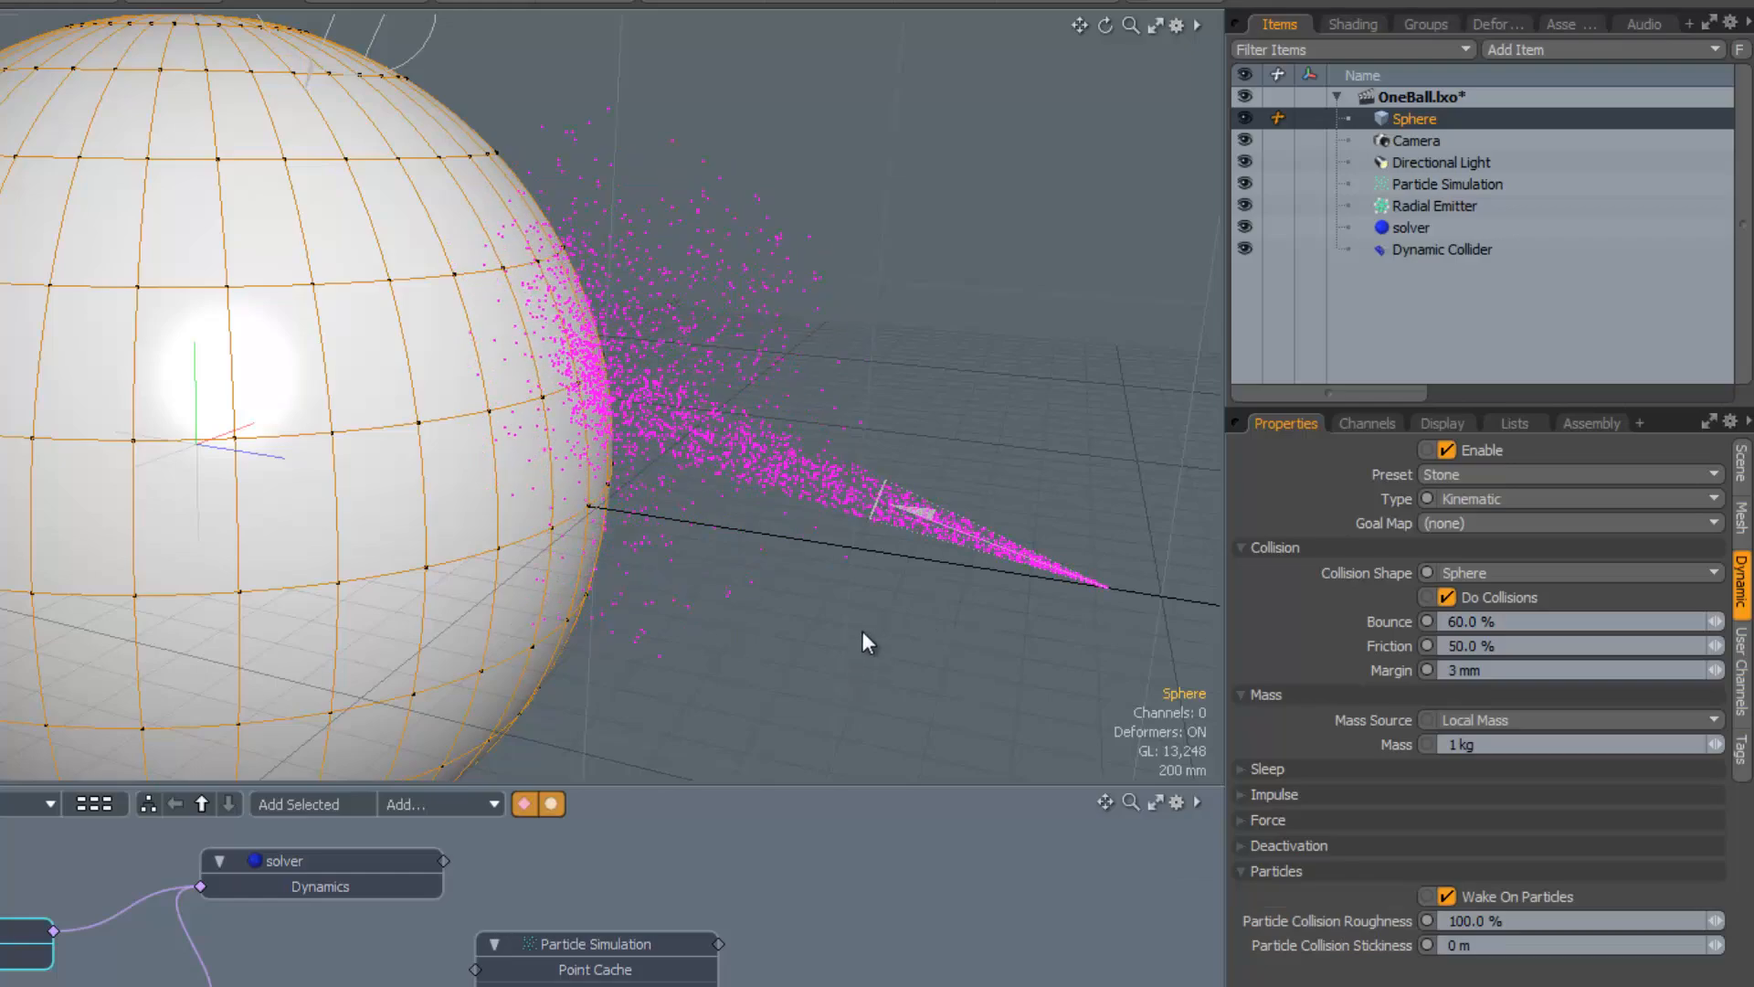
left_click_drag(841, 572, 884, 546, "alt")
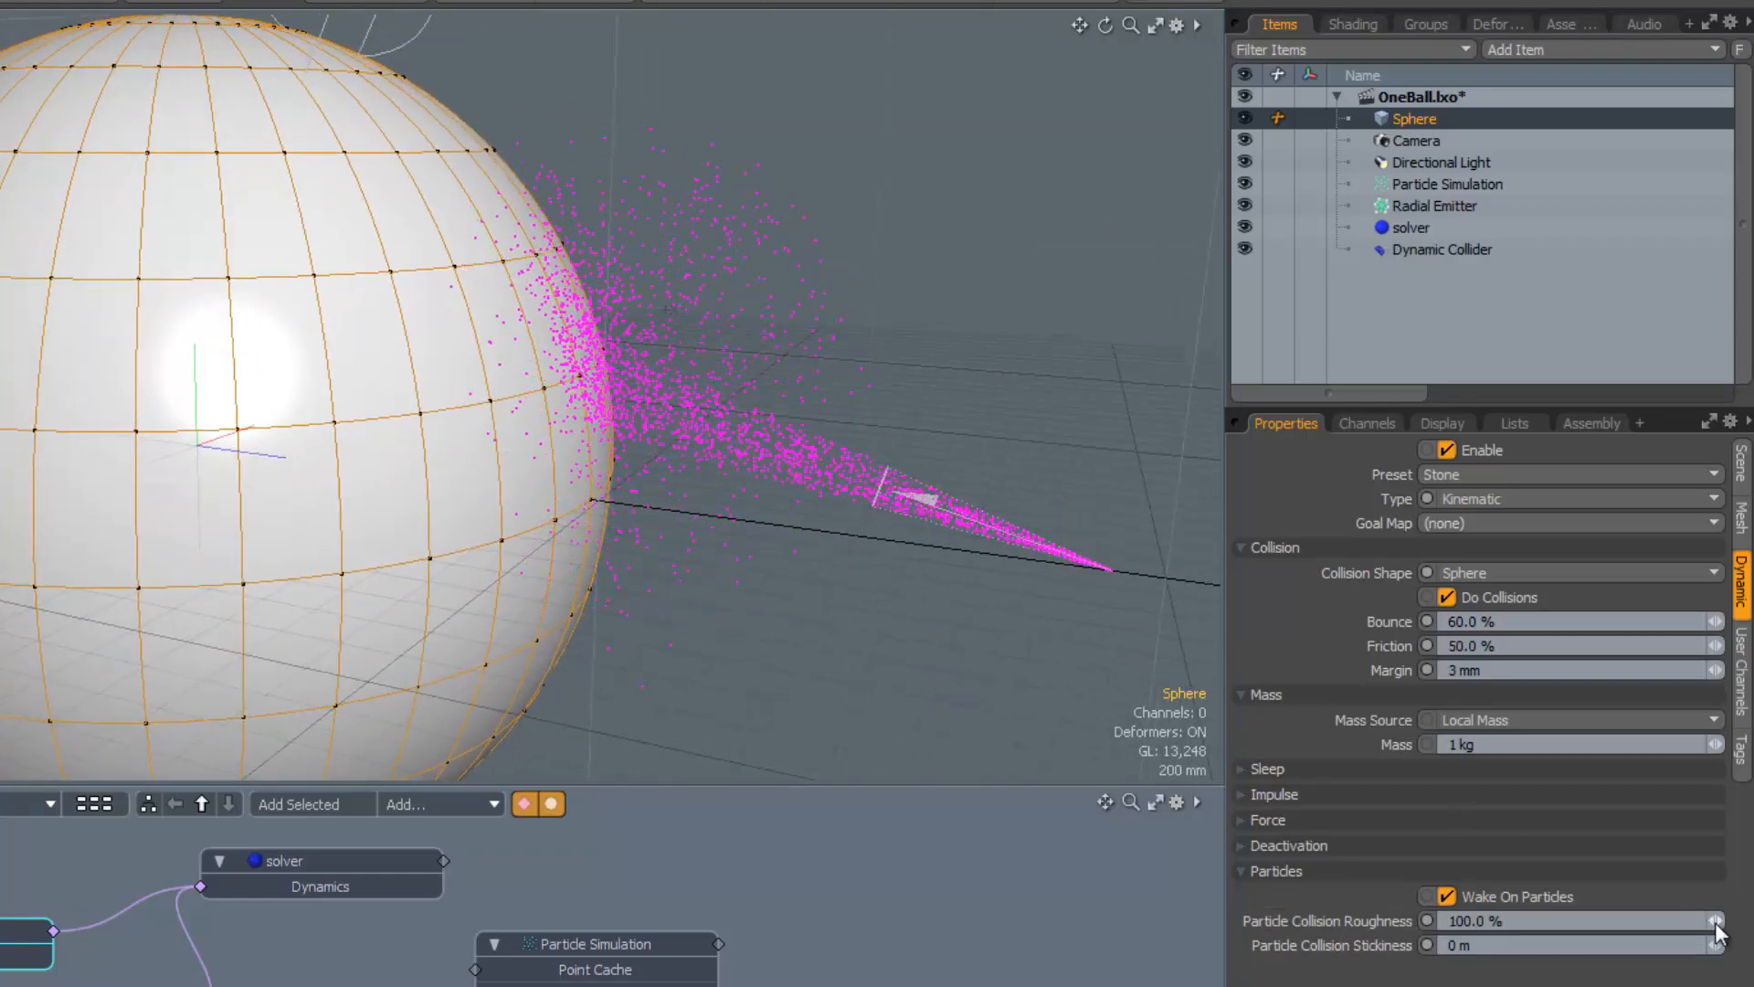
left_click_drag(1716, 920, 1649, 920)
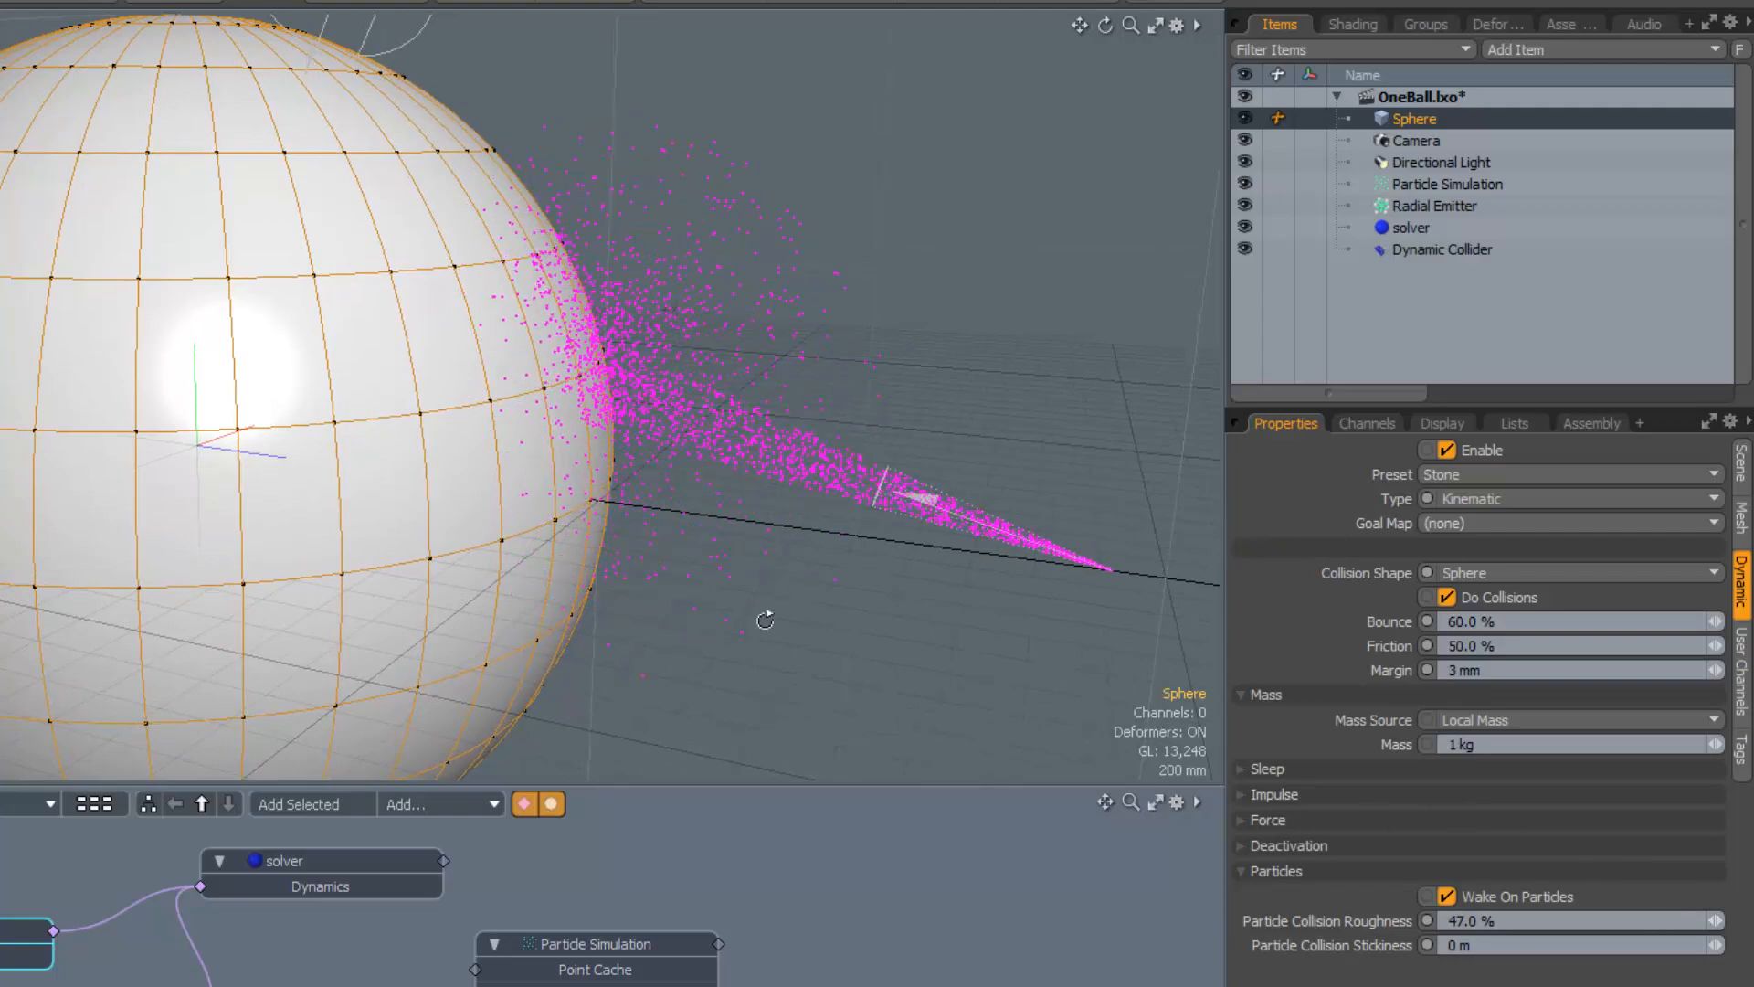
Set Particle Collision Stickiness to 33.1 mm after inspecting the splash from several angles
left_click_drag(764, 615, 816, 509, "alt")
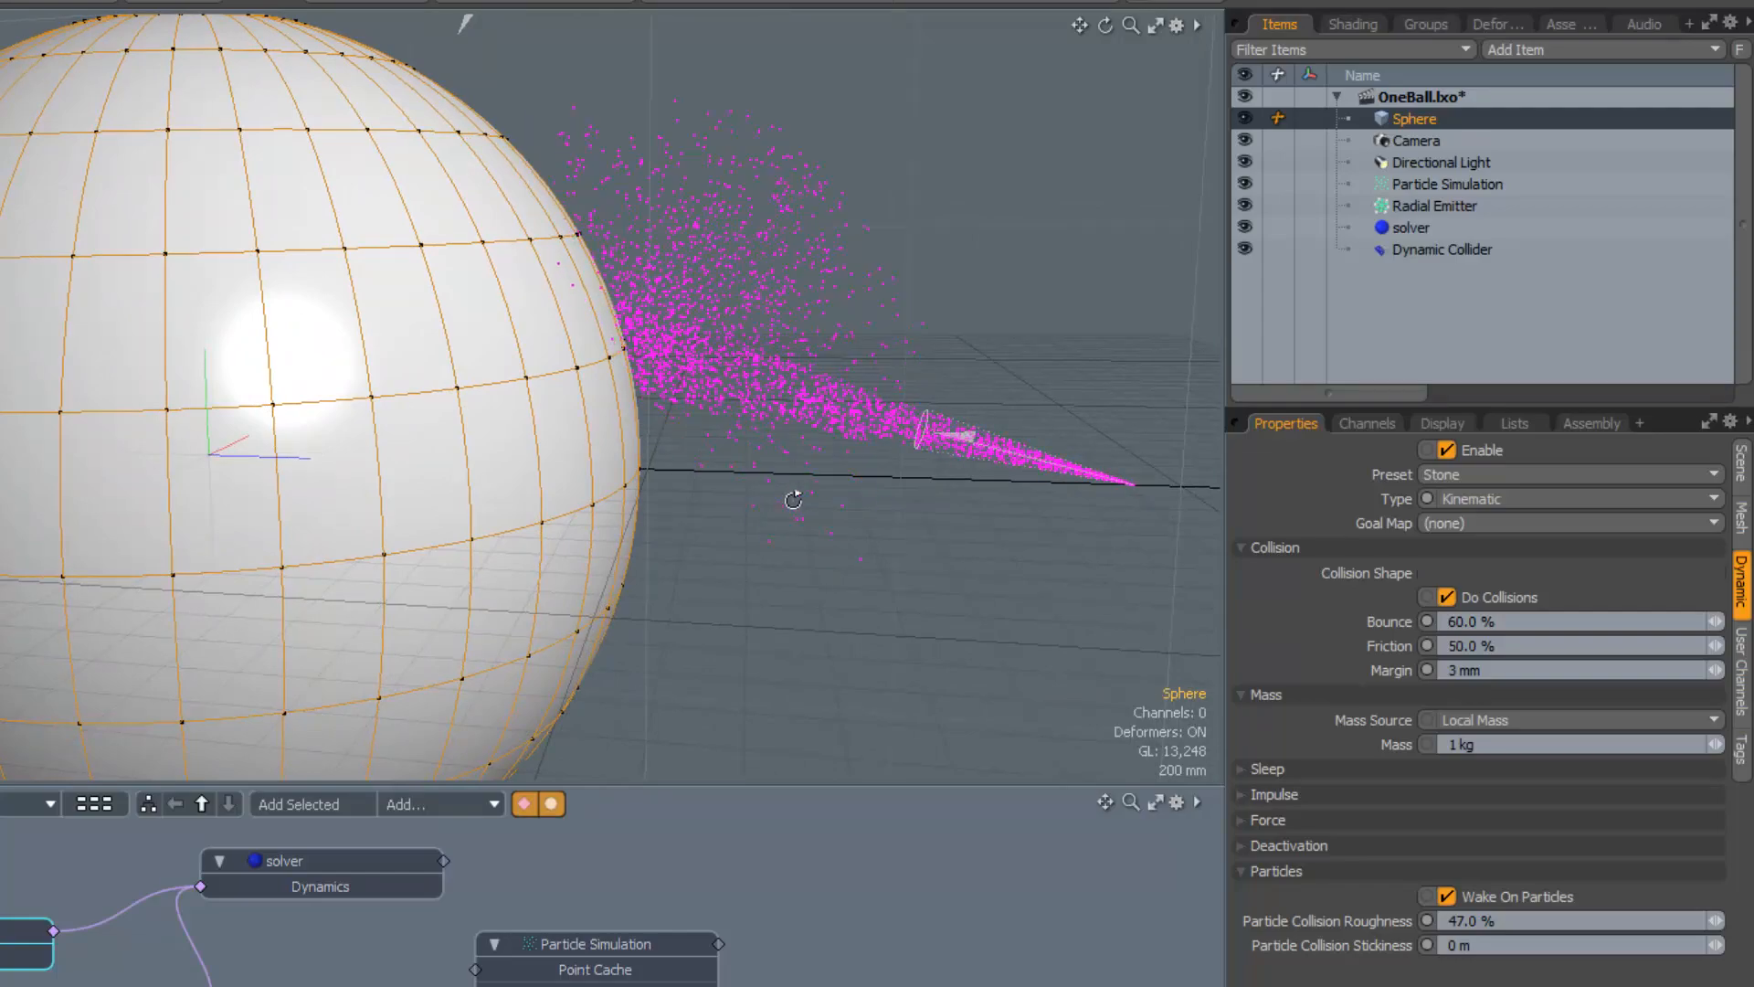
left_click_drag(795, 497, 592, 502, "alt")
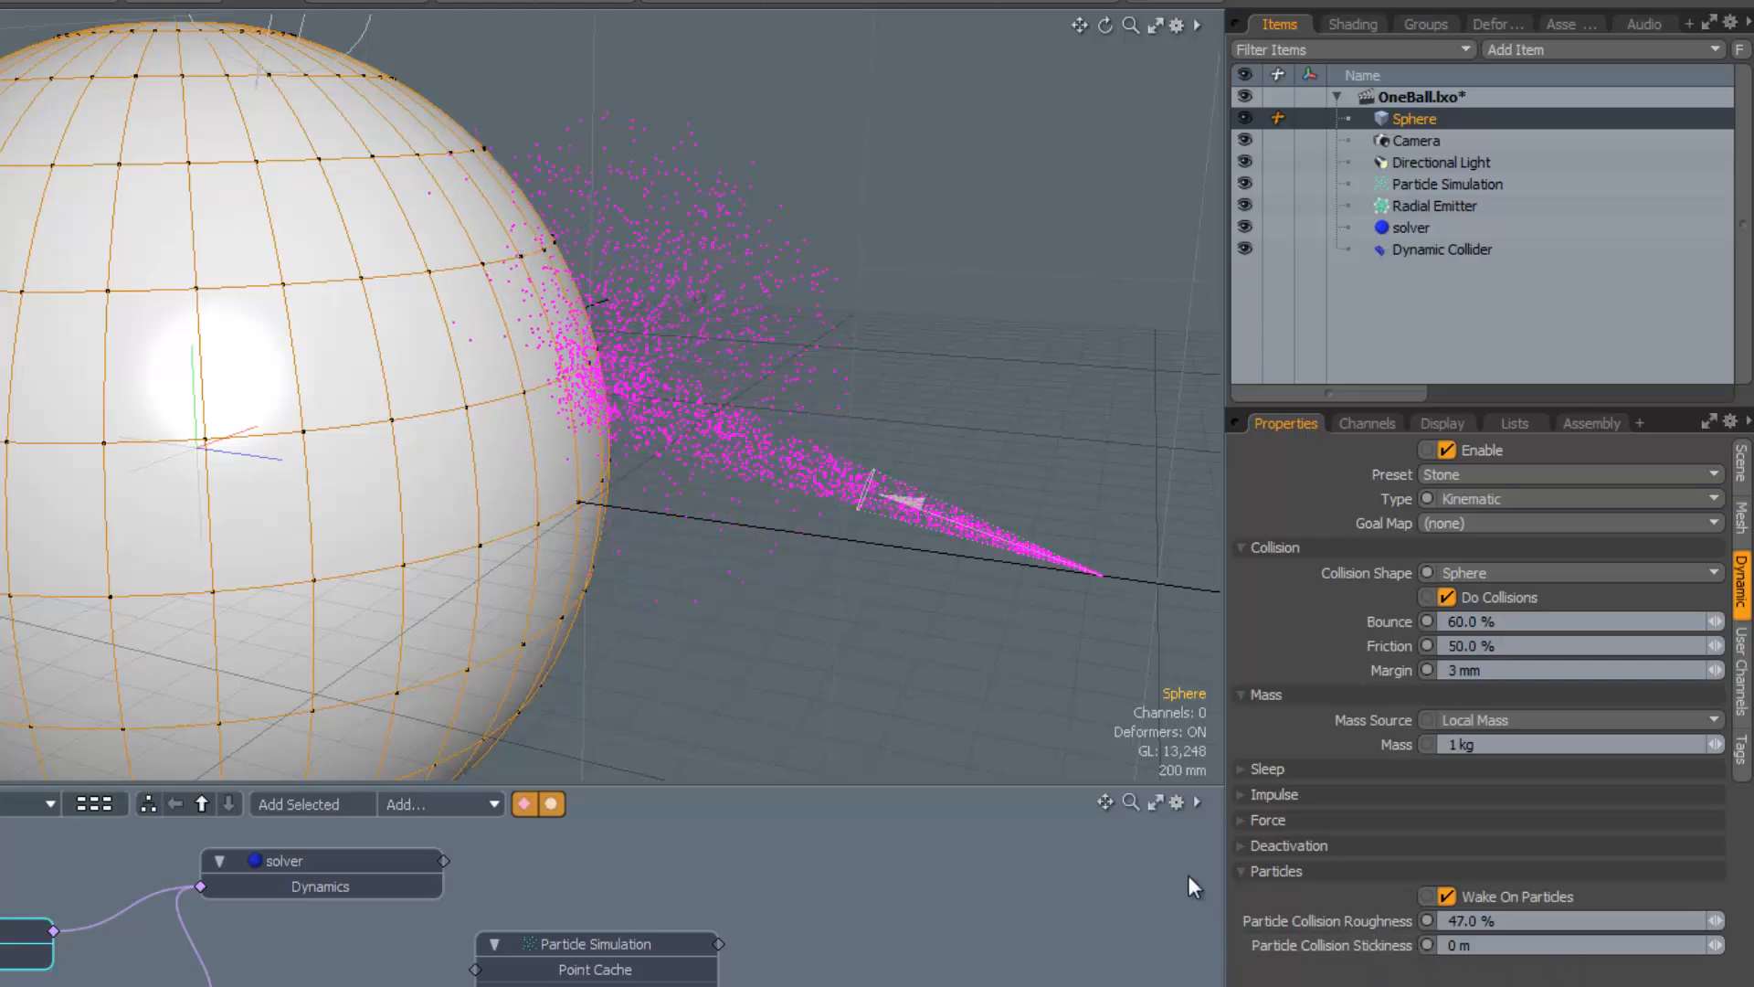
left_click_drag(744, 592, 801, 583, "alt")
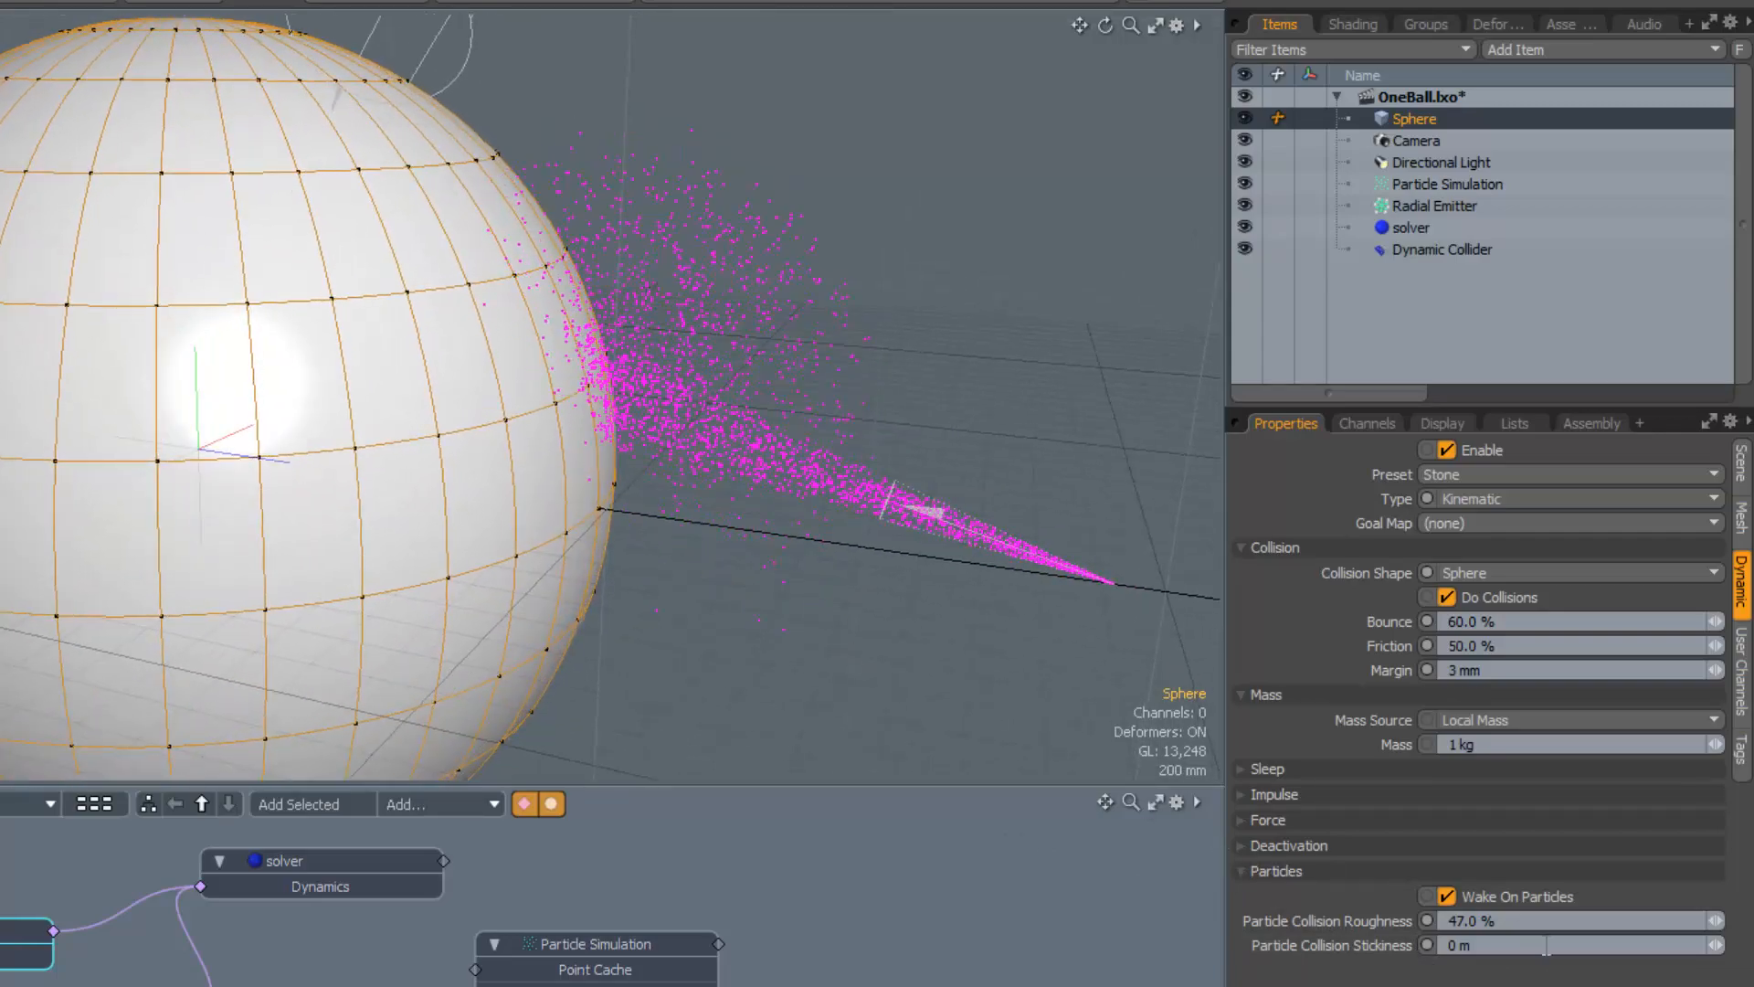
left_click_drag(1716, 945, 1753, 945)
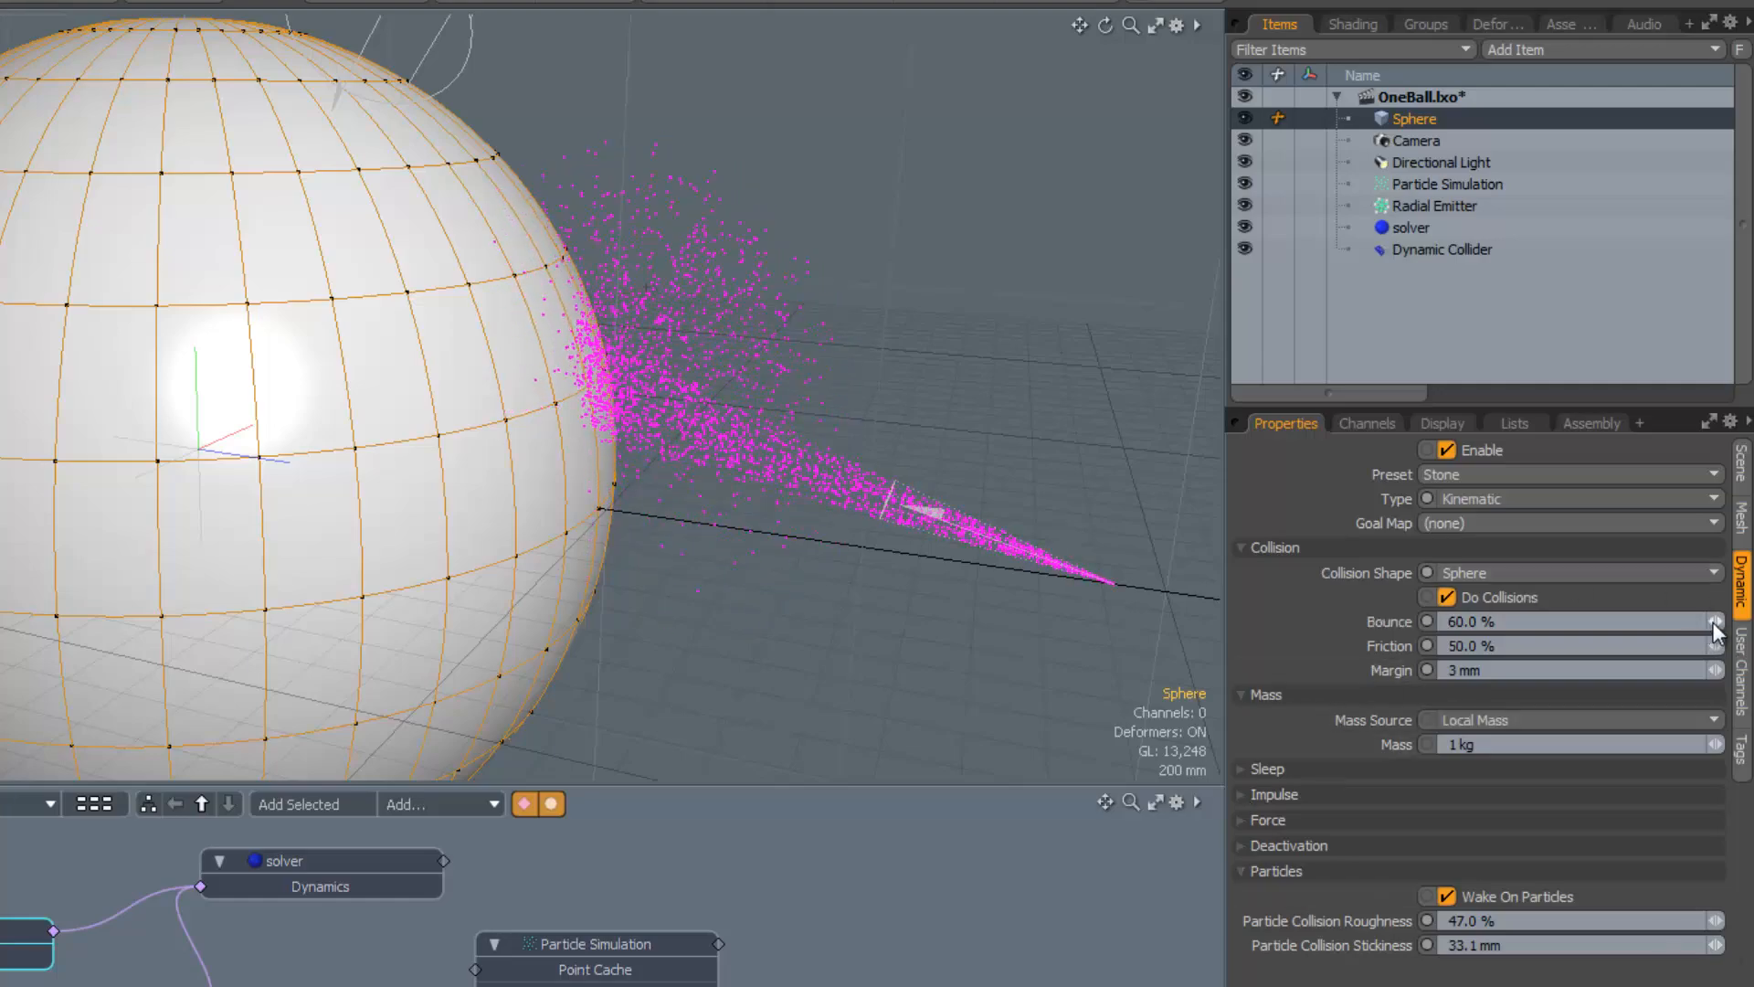
Drop the Sphere's Bounce and Friction both to 0.0%
left_click_drag(1716, 621, 1686, 621)
left_click_drag(811, 613, 1035, 590, "alt")
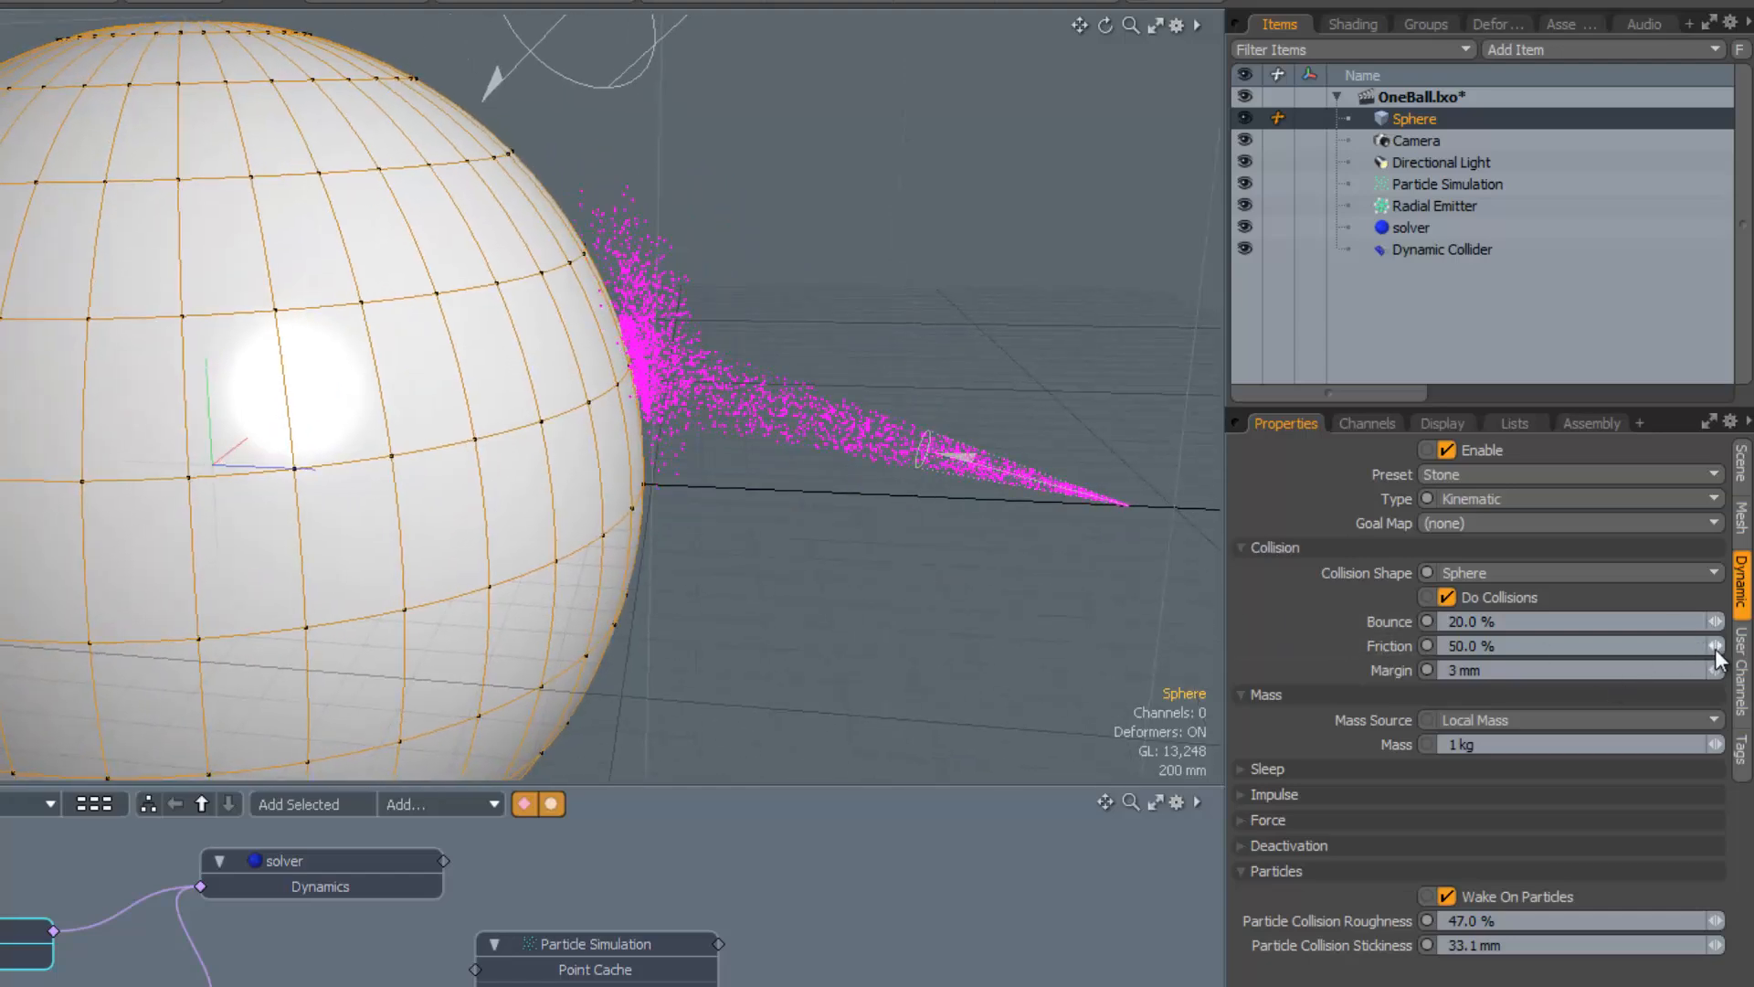
left_click_drag(1716, 646, 1686, 645)
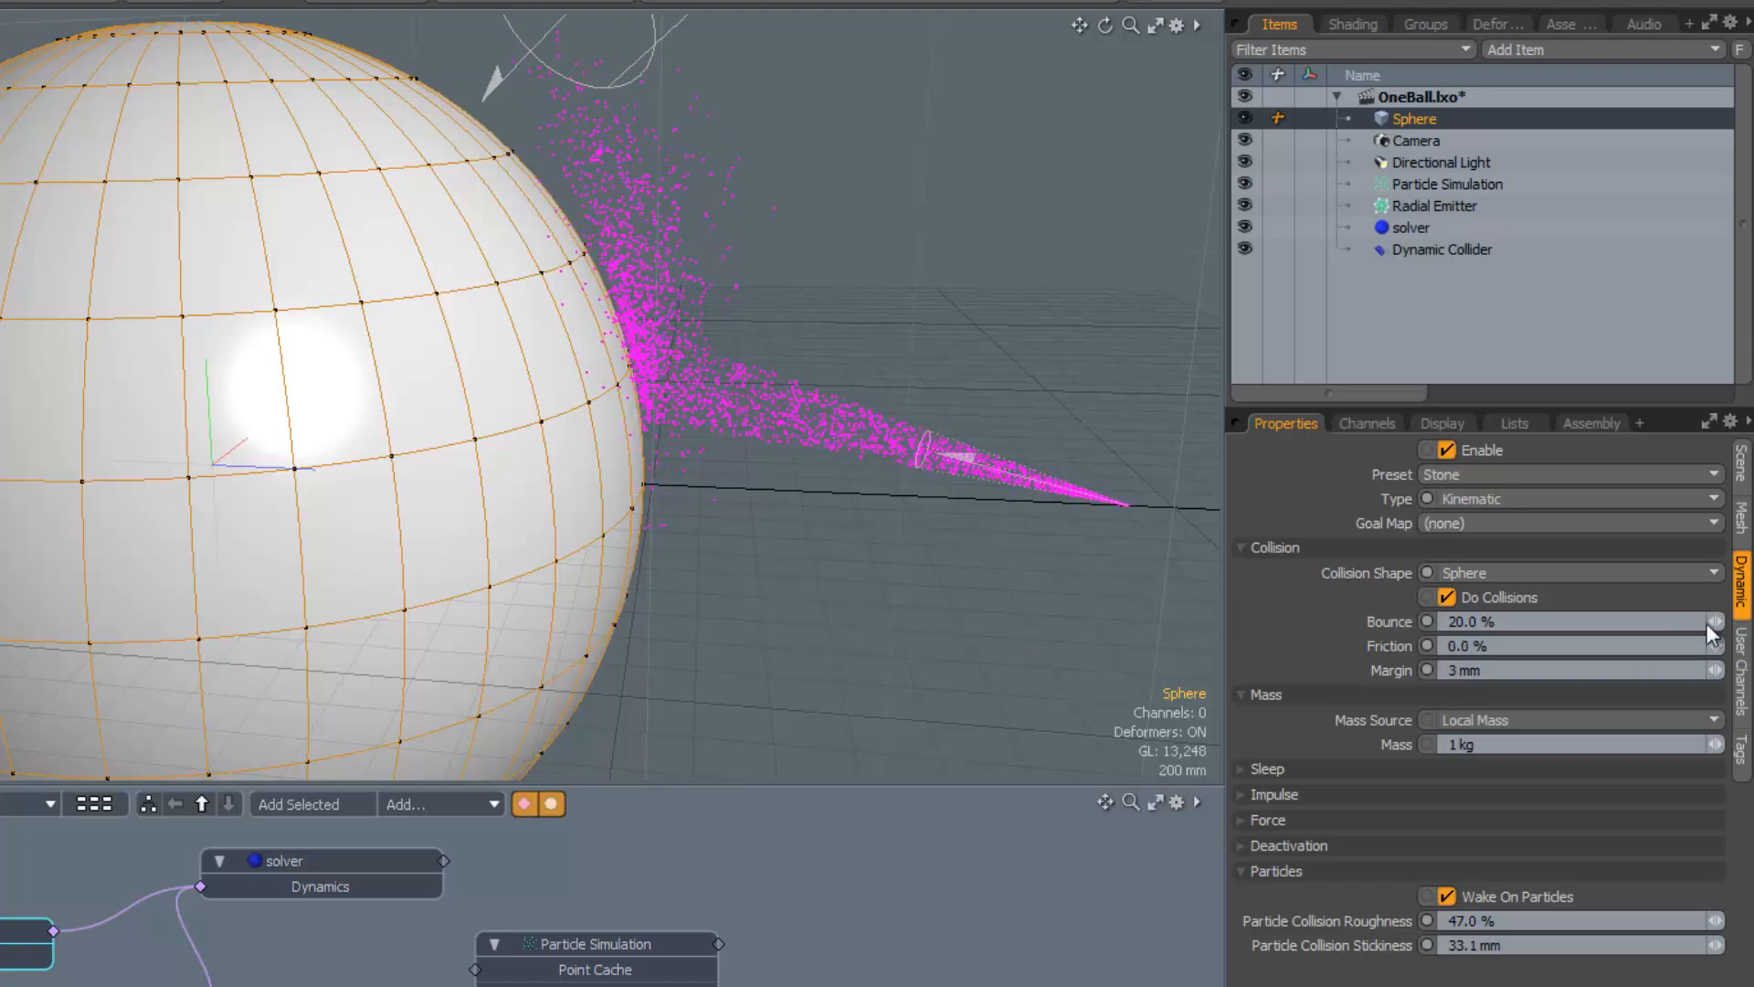
left_click_drag(1715, 622, 1700, 622)
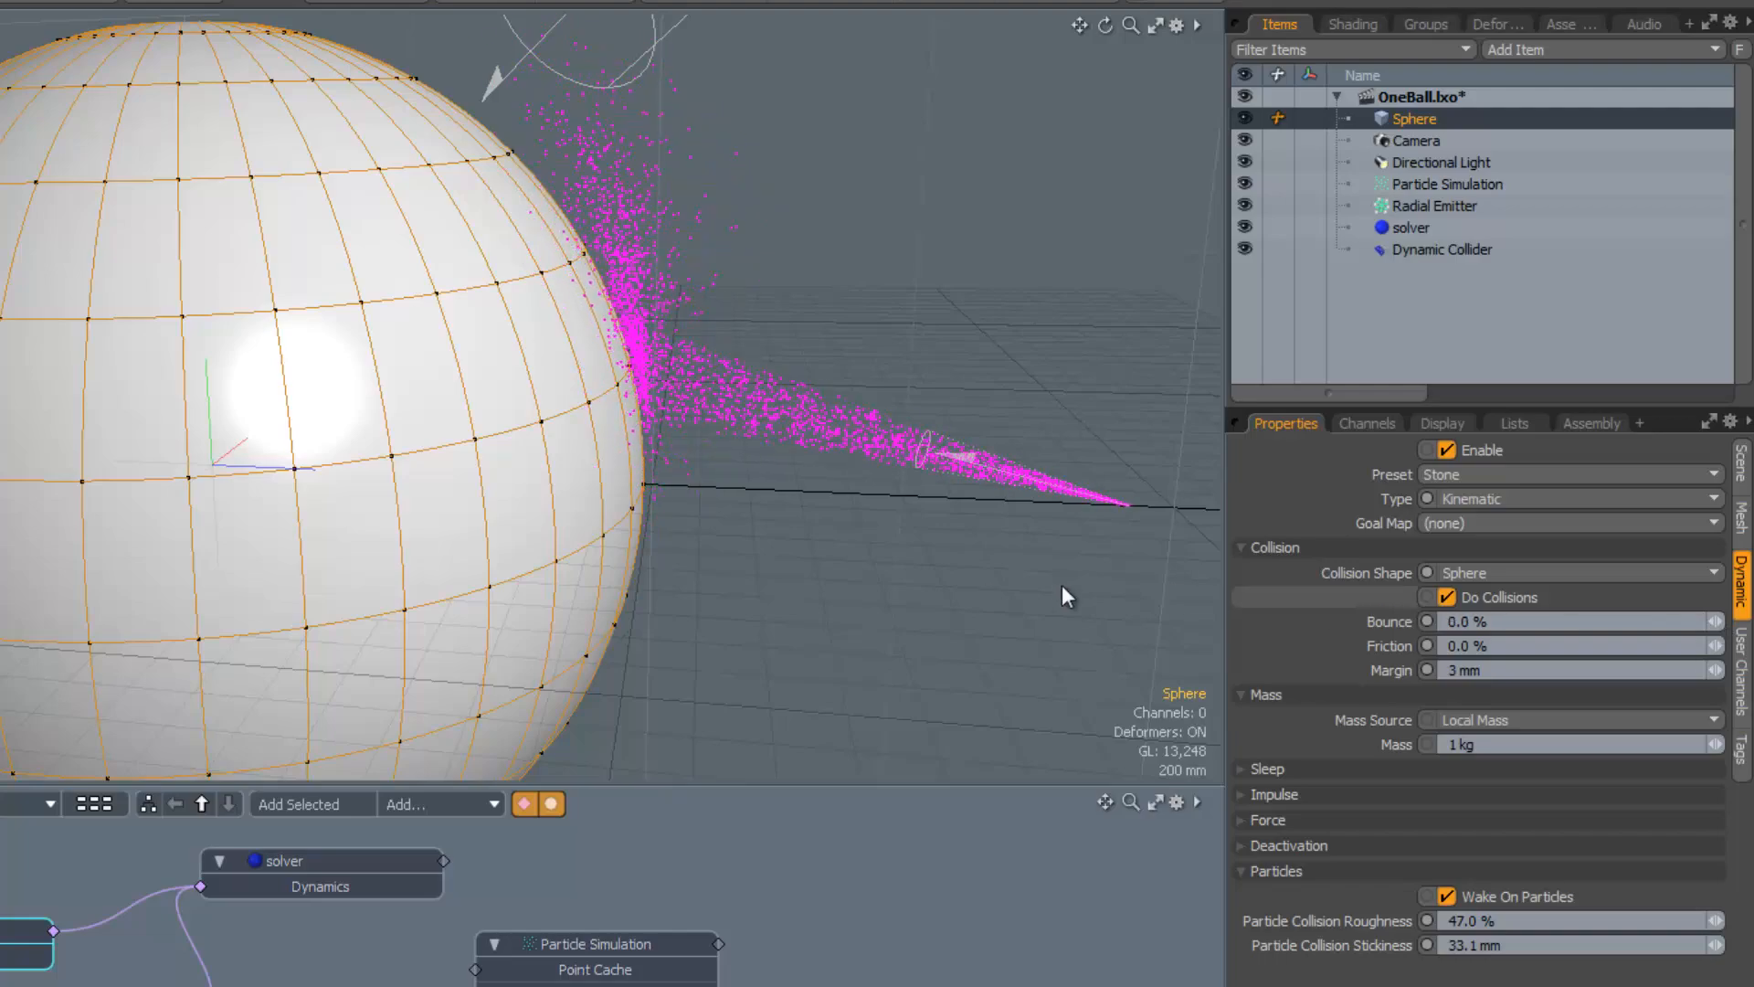
left_click_drag(806, 604, 705, 523, "alt")
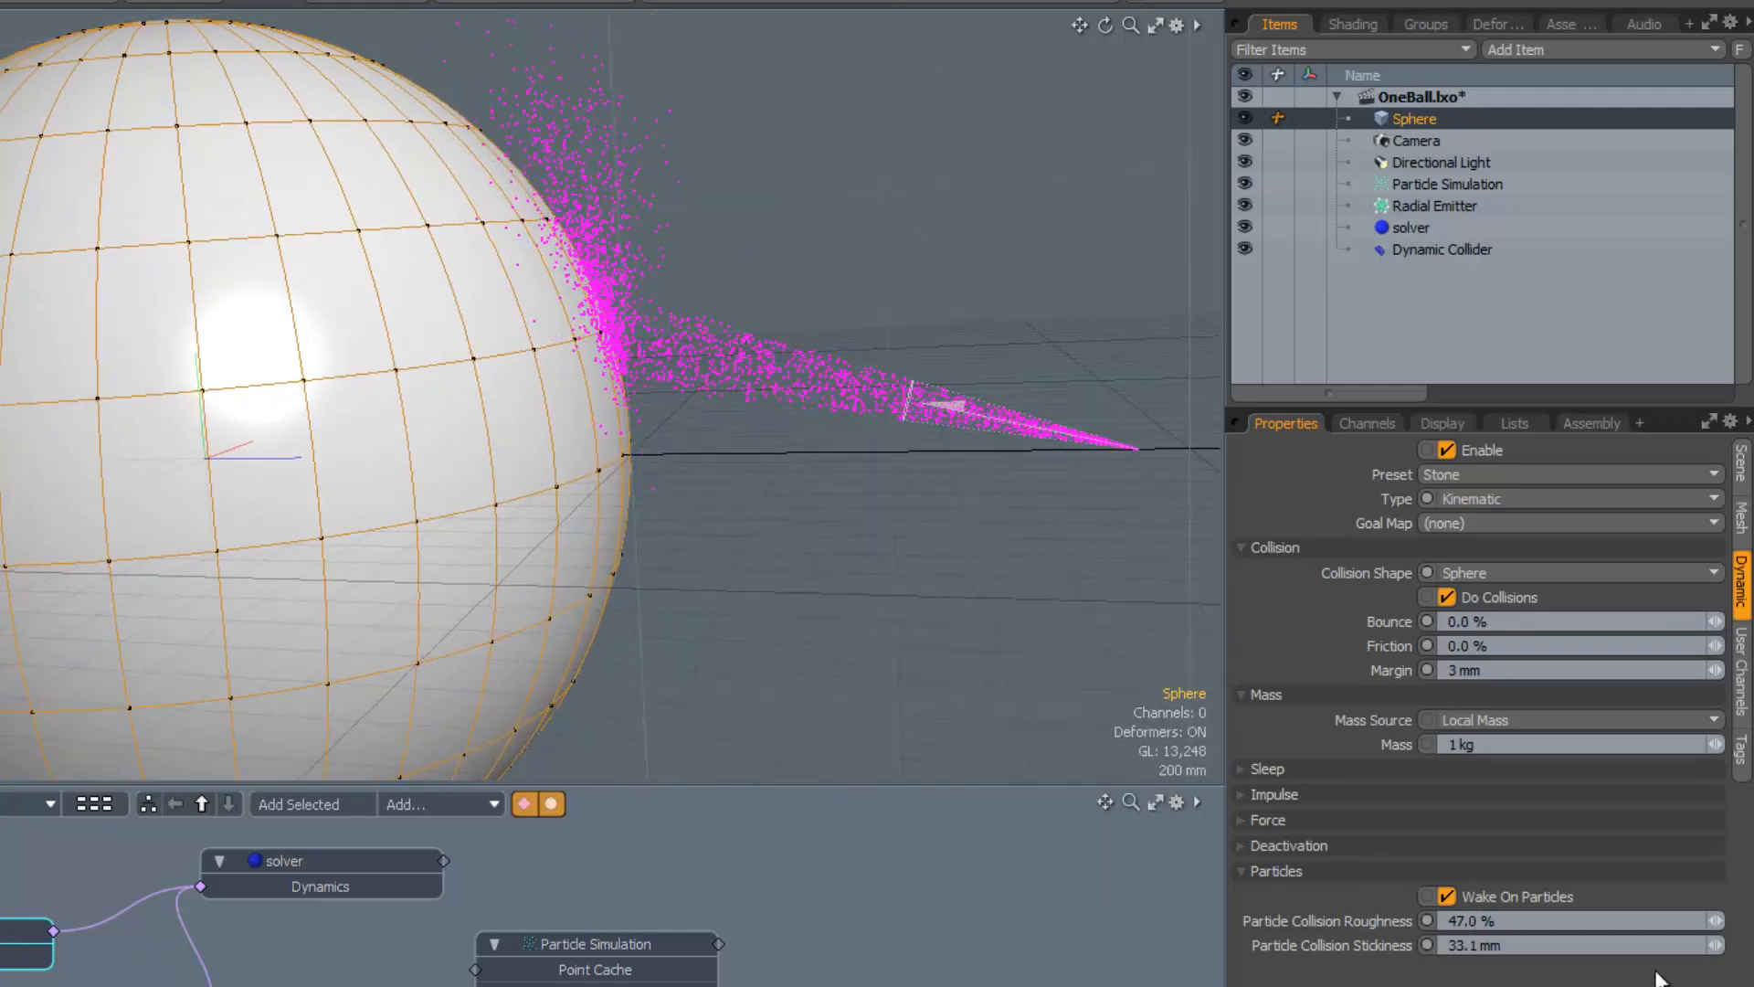
Set stickiness to 44.4 mm, roughness to 0.0% and fine-tune Friction to 0.5%
mouse_move(1716, 944)
left_mouse_down()
mouse_move(1730, 945)
mouse_move(1705, 921)
left_mouse_up()
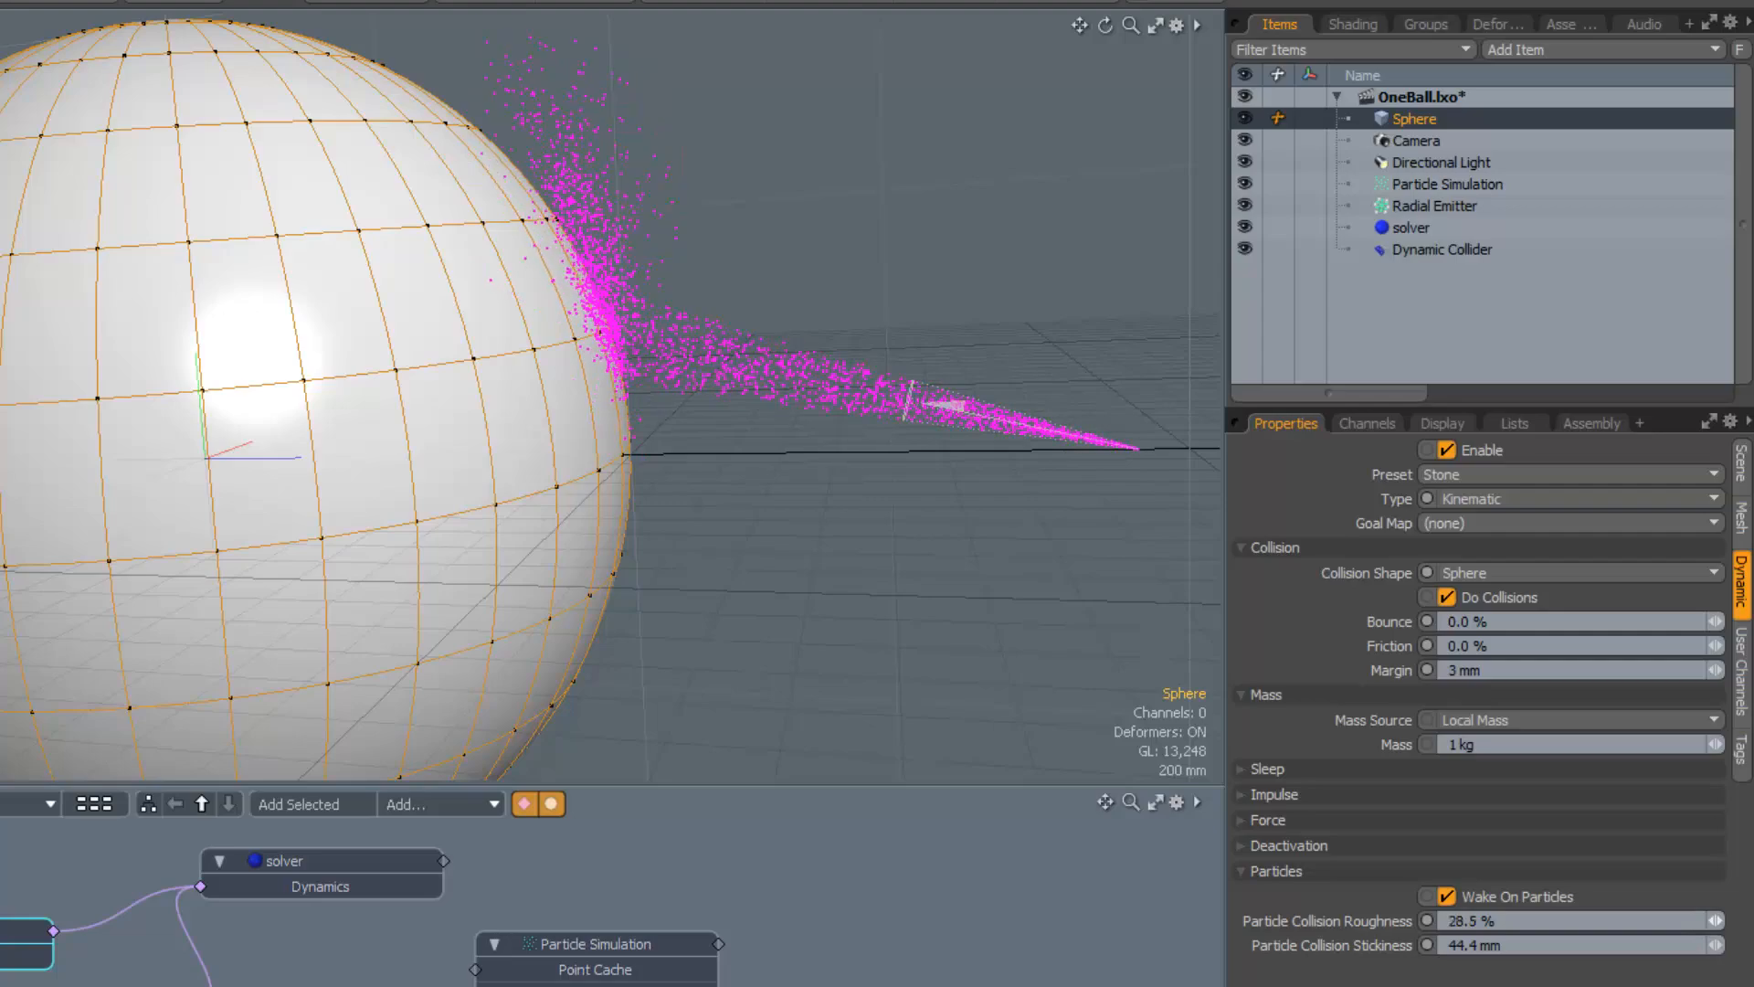
left_click_drag(882, 688, 811, 665, "alt")
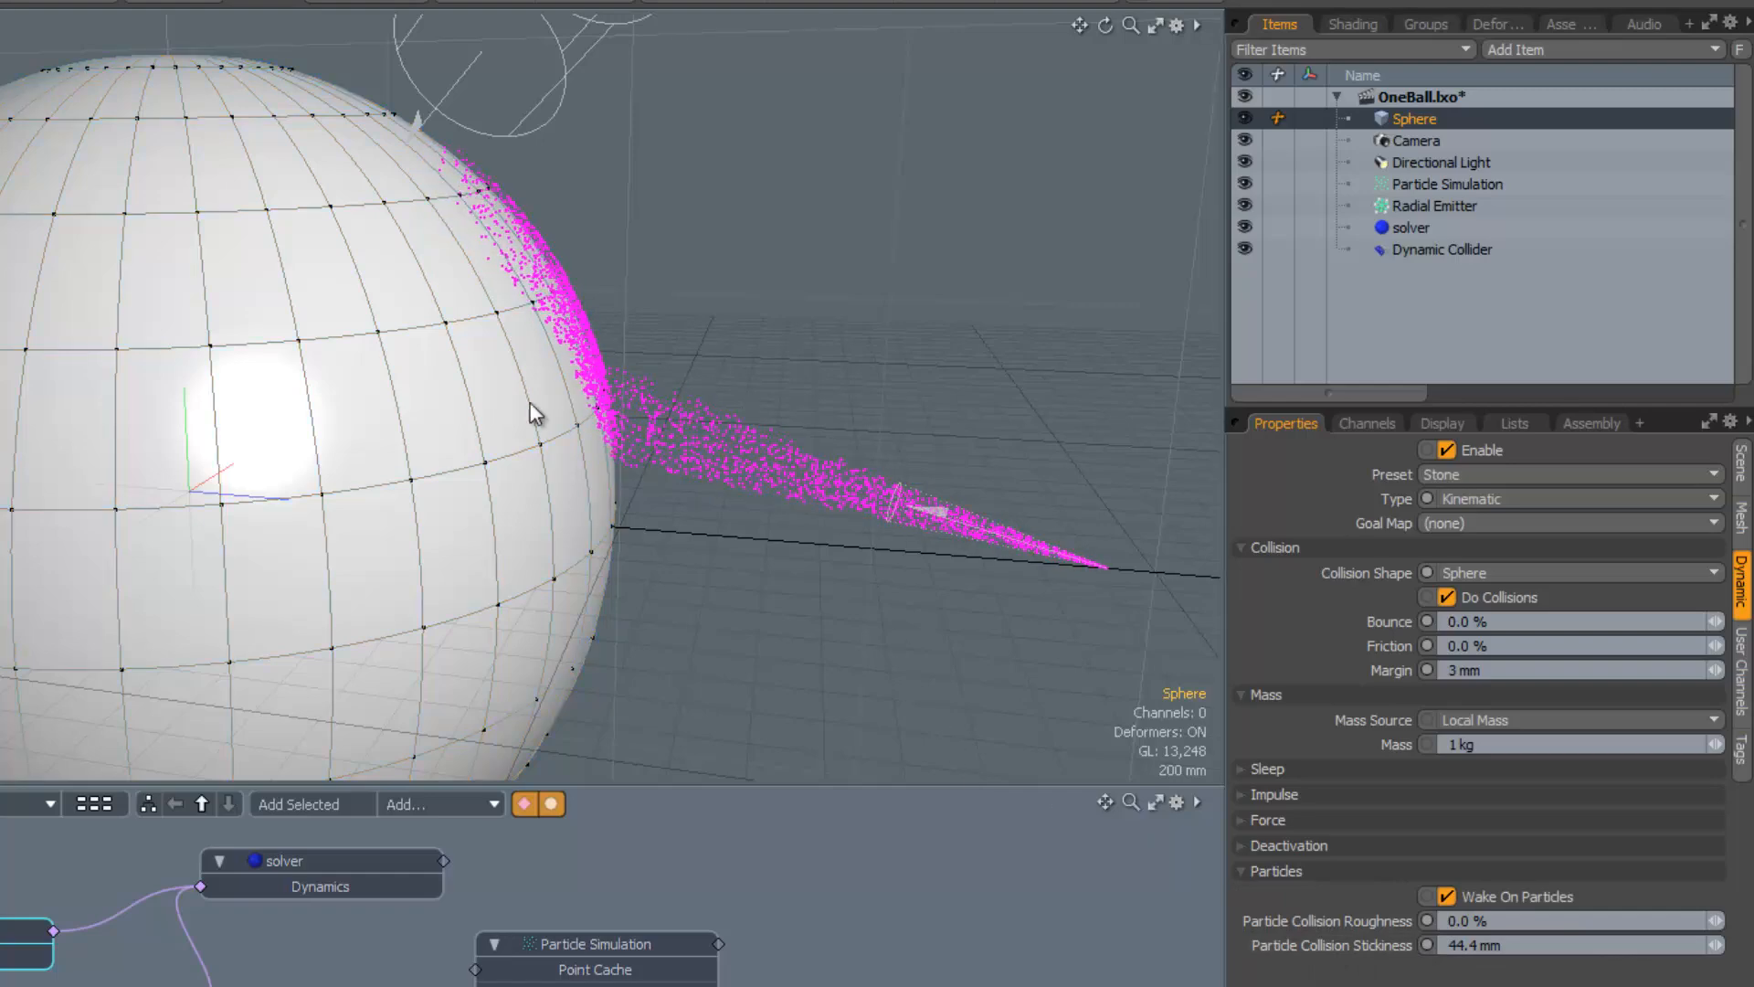
left_click_drag(646, 517, 608, 503, "alt")
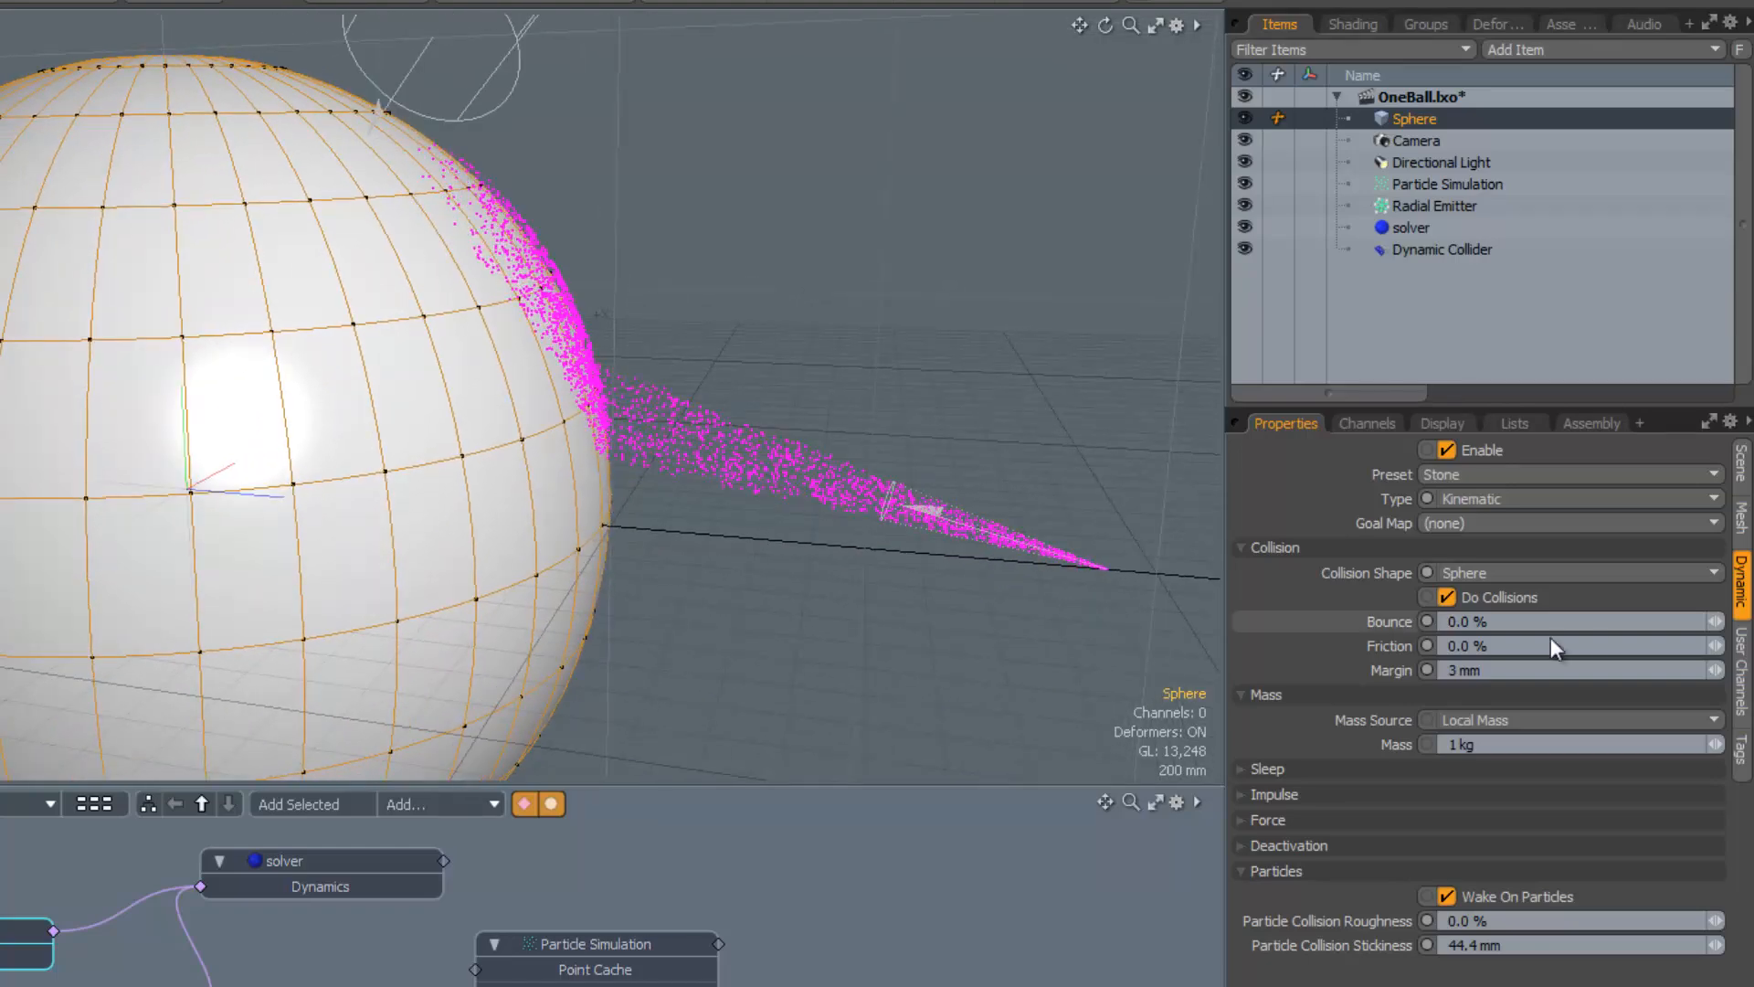
left_click_drag(1716, 647, 1721, 654)
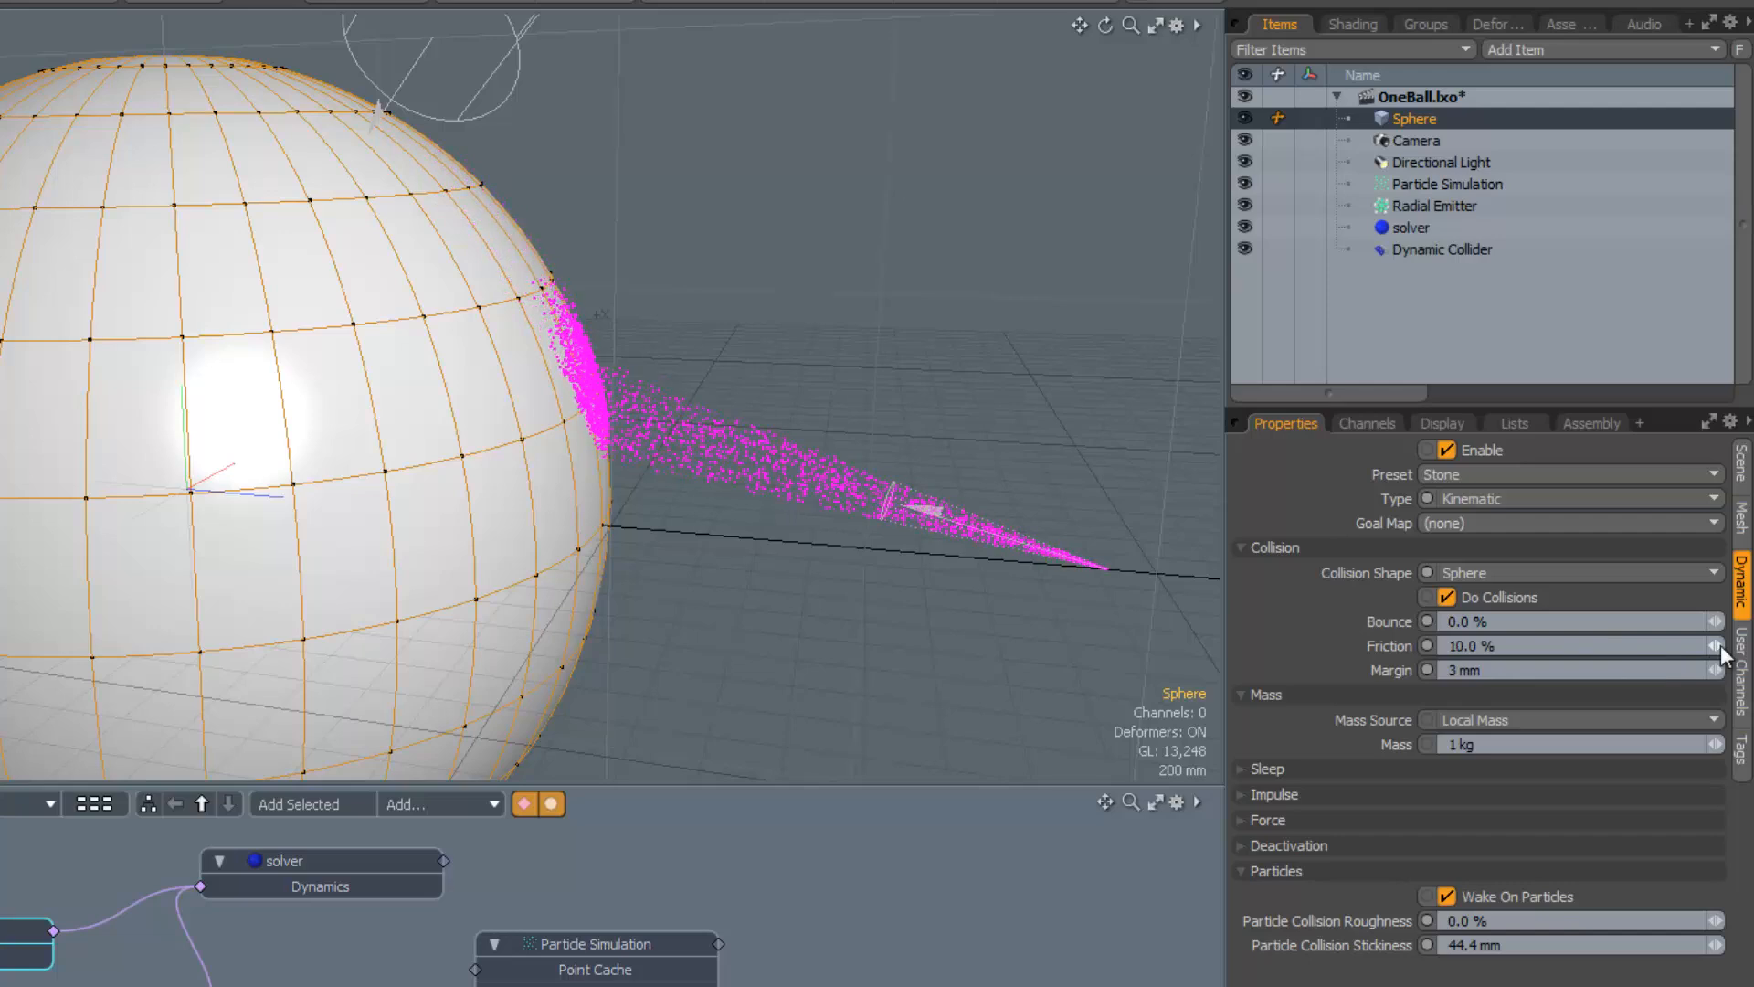
left_click_drag(1718, 649, 1708, 648)
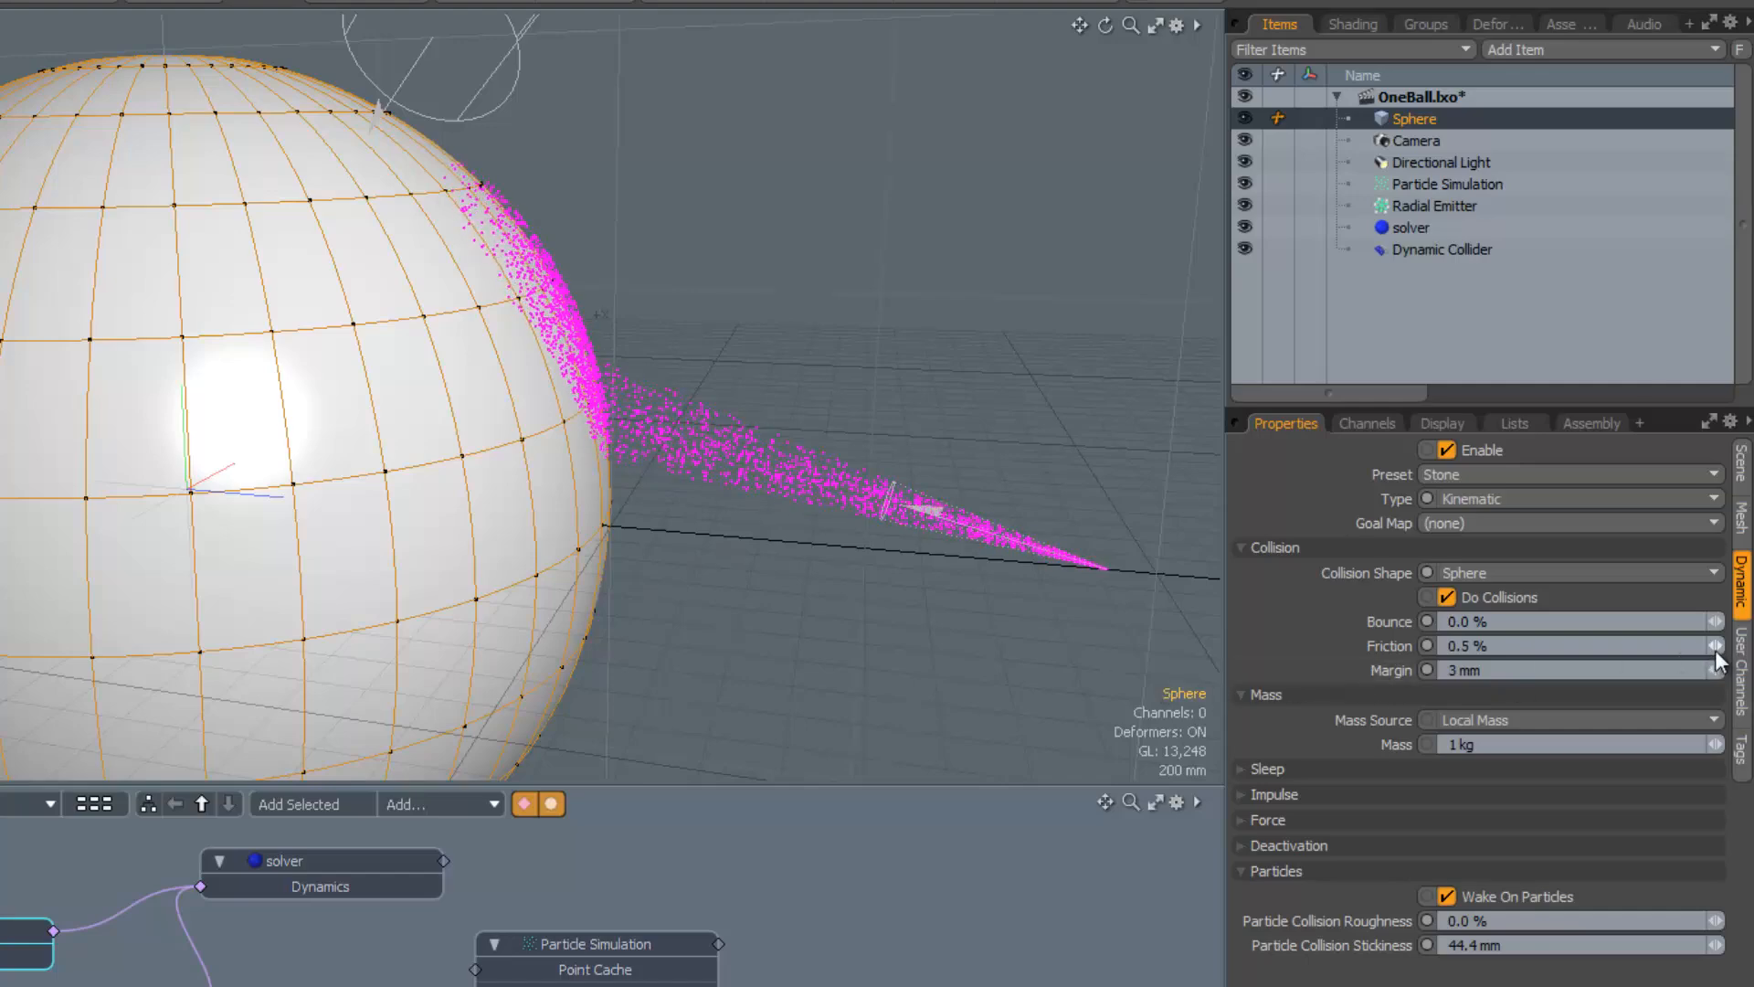
left_click_drag(1715, 648, 1720, 647)
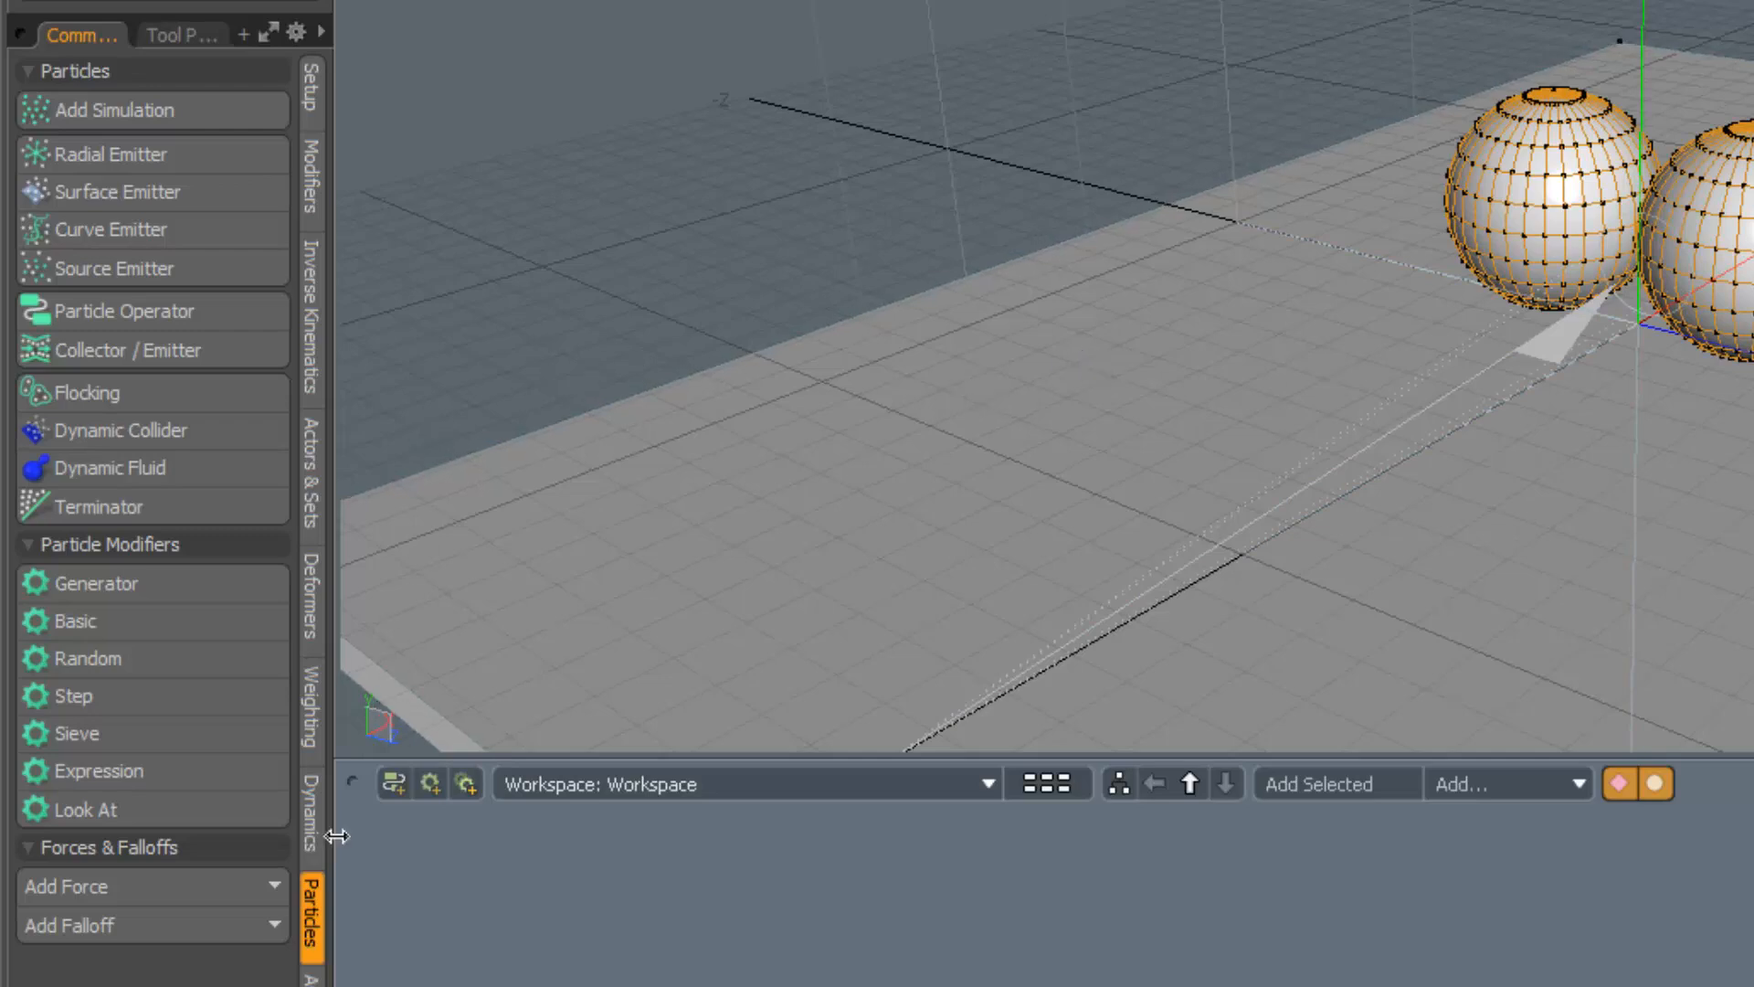
Make both selected balls active rigid bodies and add a Dynamic Collider item
left_click(309, 822)
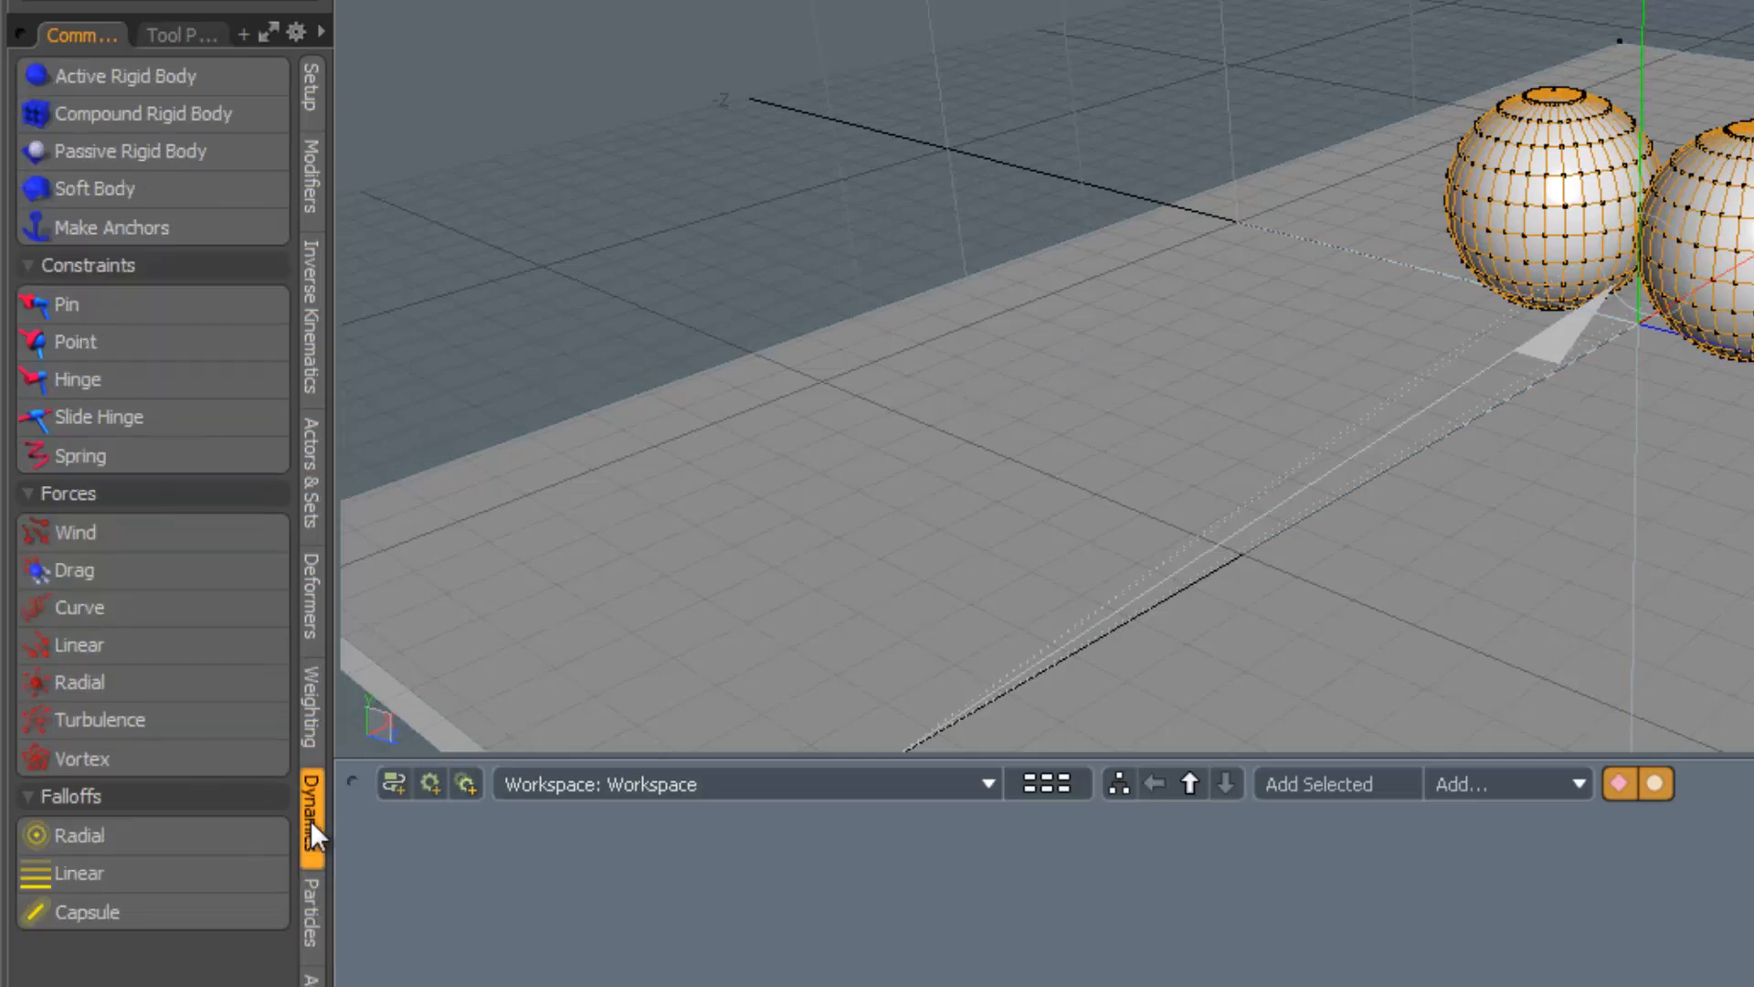
left_click(154, 82)
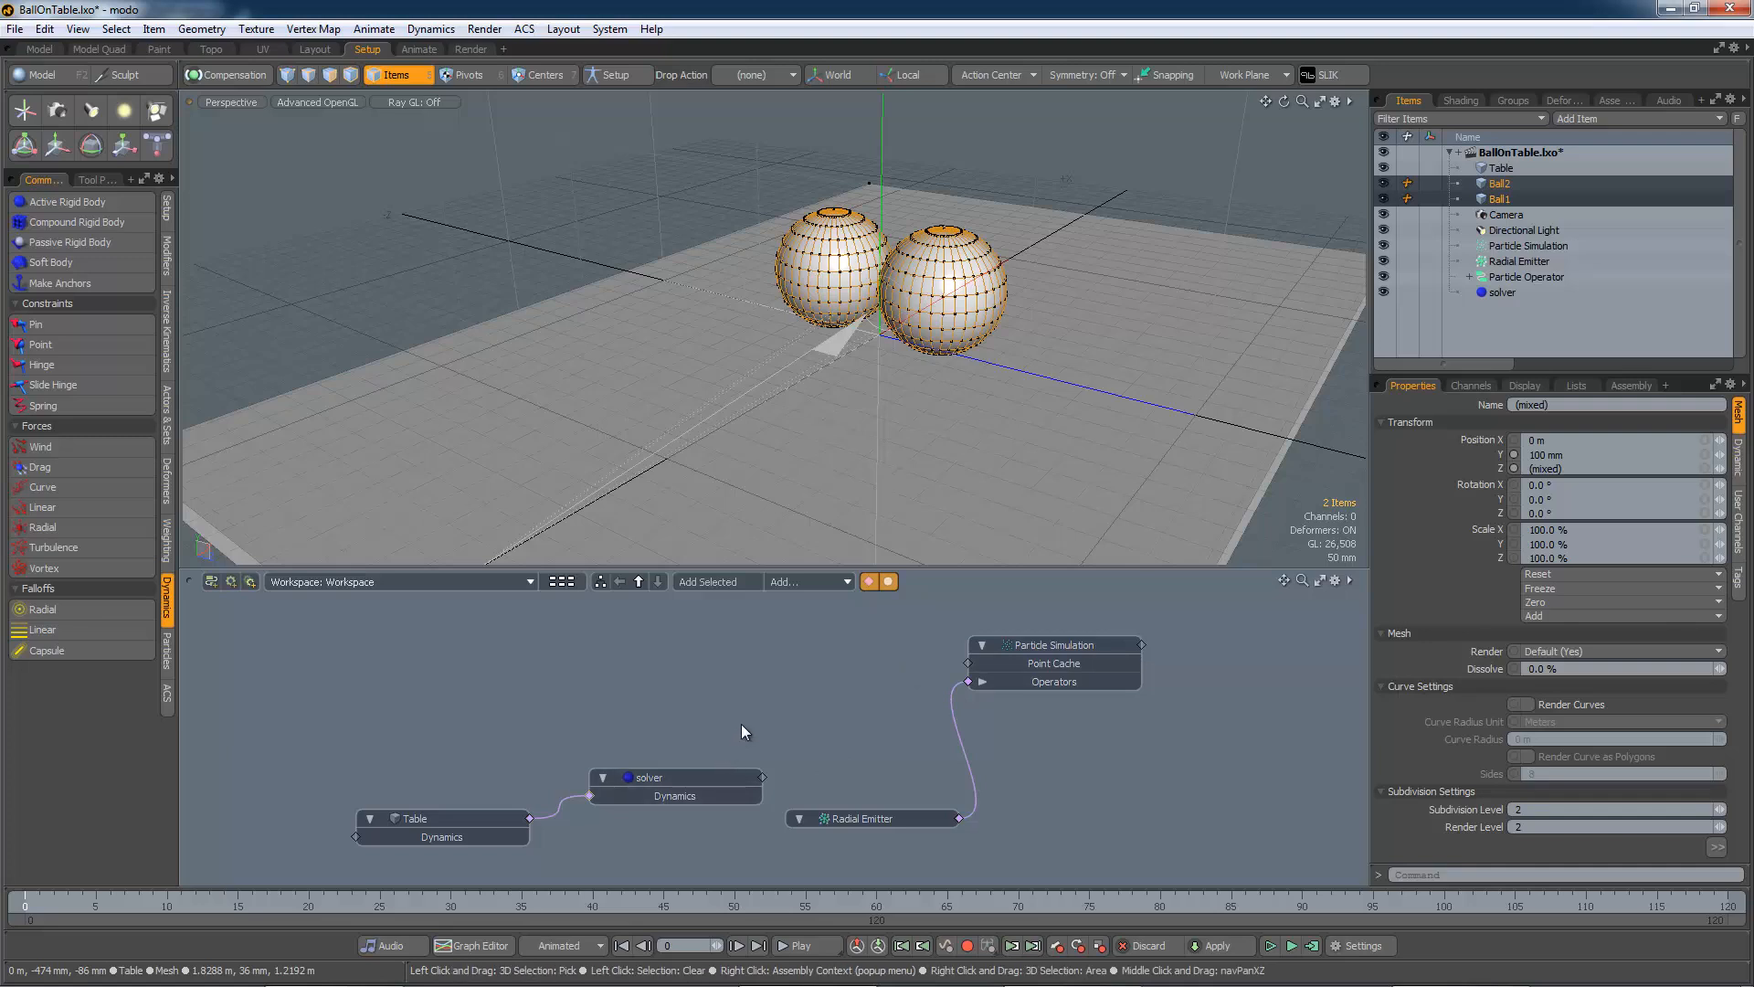
left_click(168, 650)
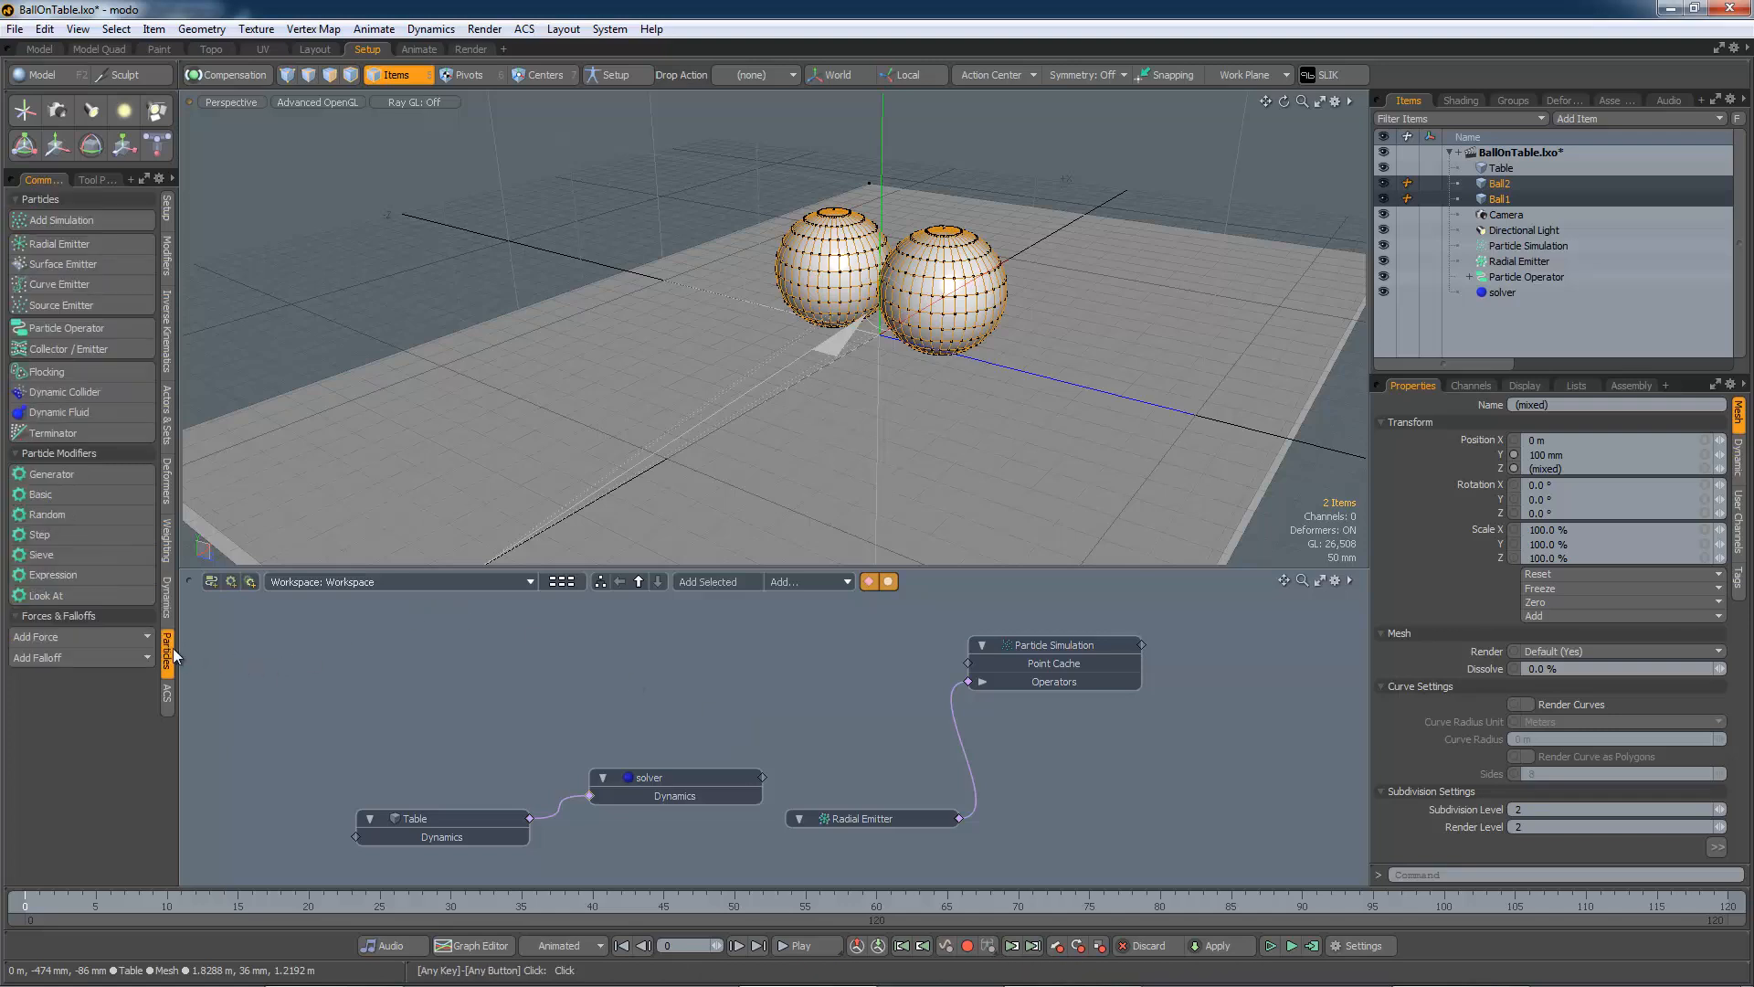
left_click(95, 397)
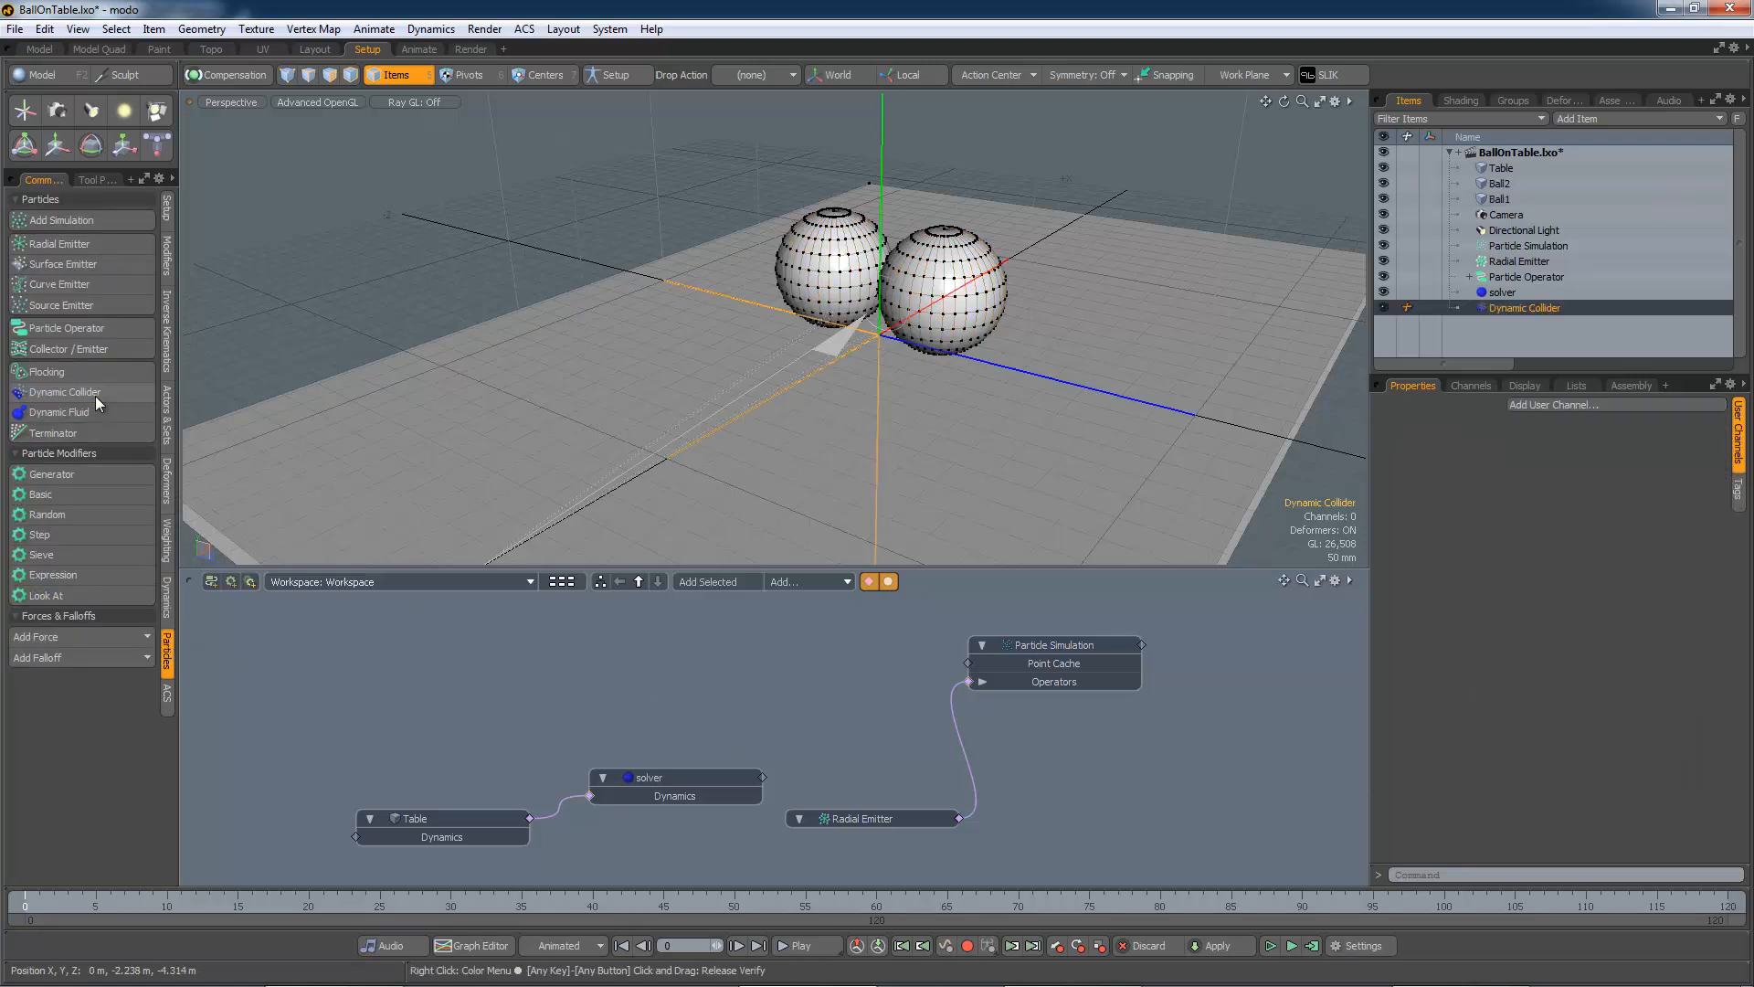
Add the Ball1, Ball2 and collider nodes to the graph and move them up-left
double_click(588, 796)
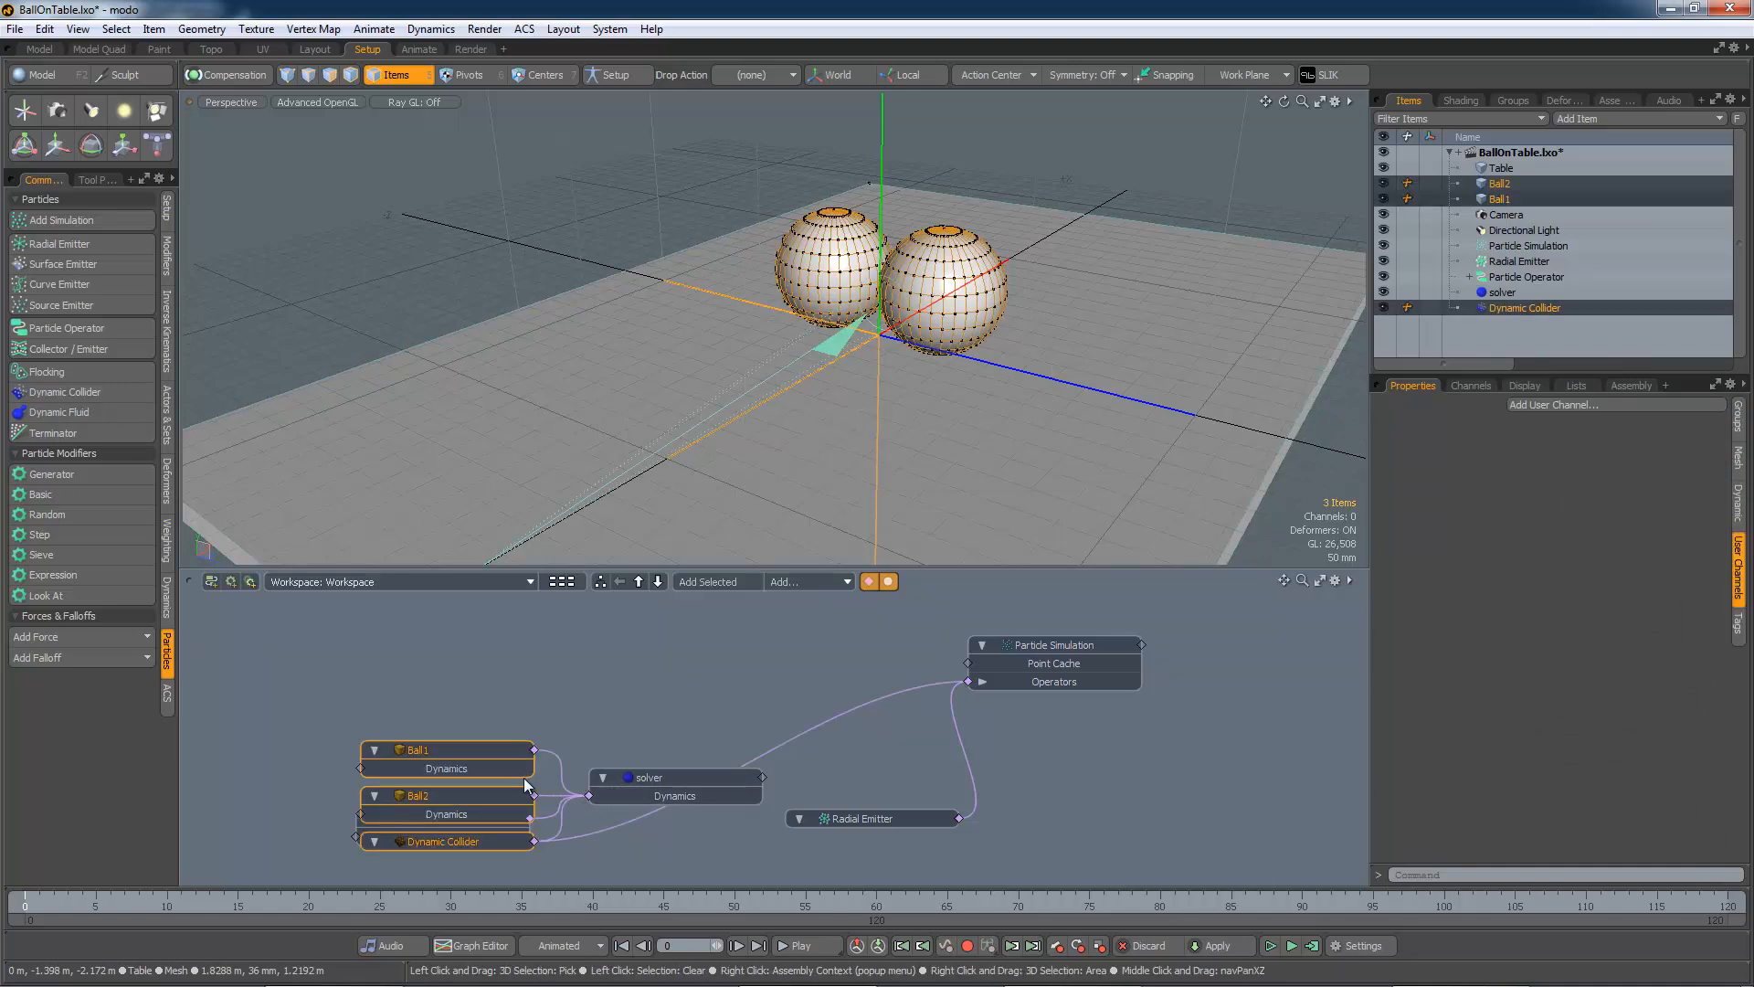
left_click_drag(473, 755, 452, 651)
left_click(823, 744)
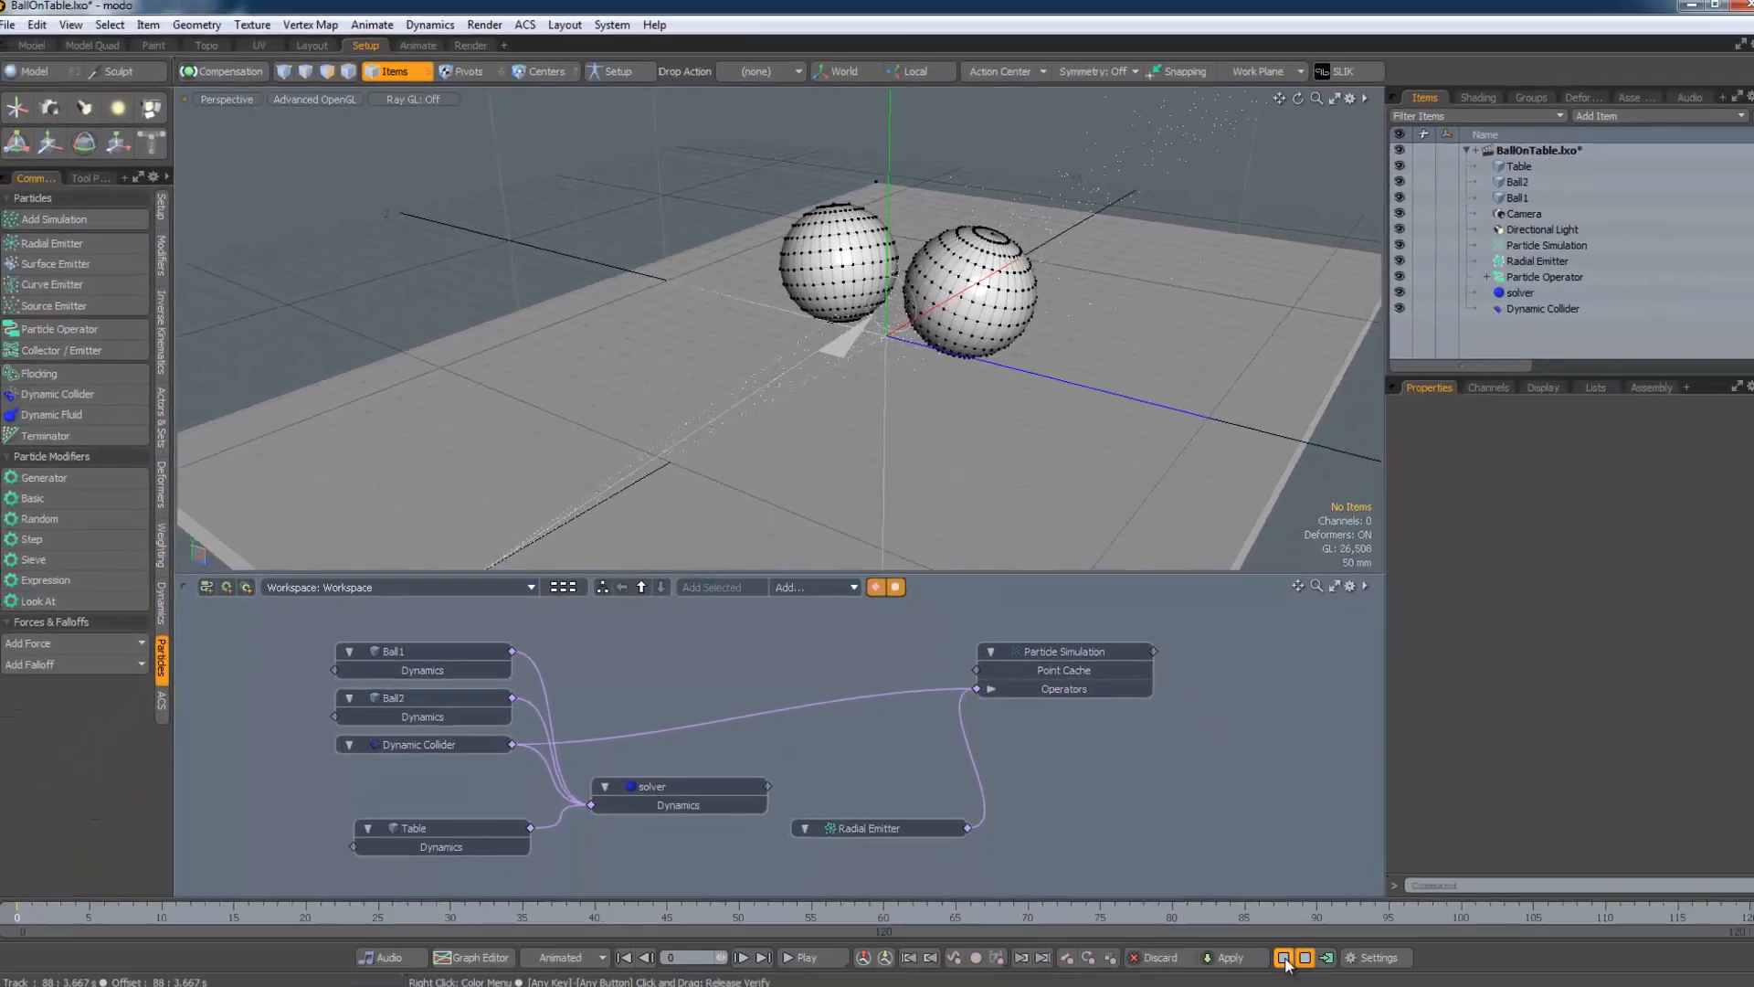
Stop, reset and restart the simulation, then select the Radial Emitter (750 mm/s initial velocity)
left_click(1283, 957)
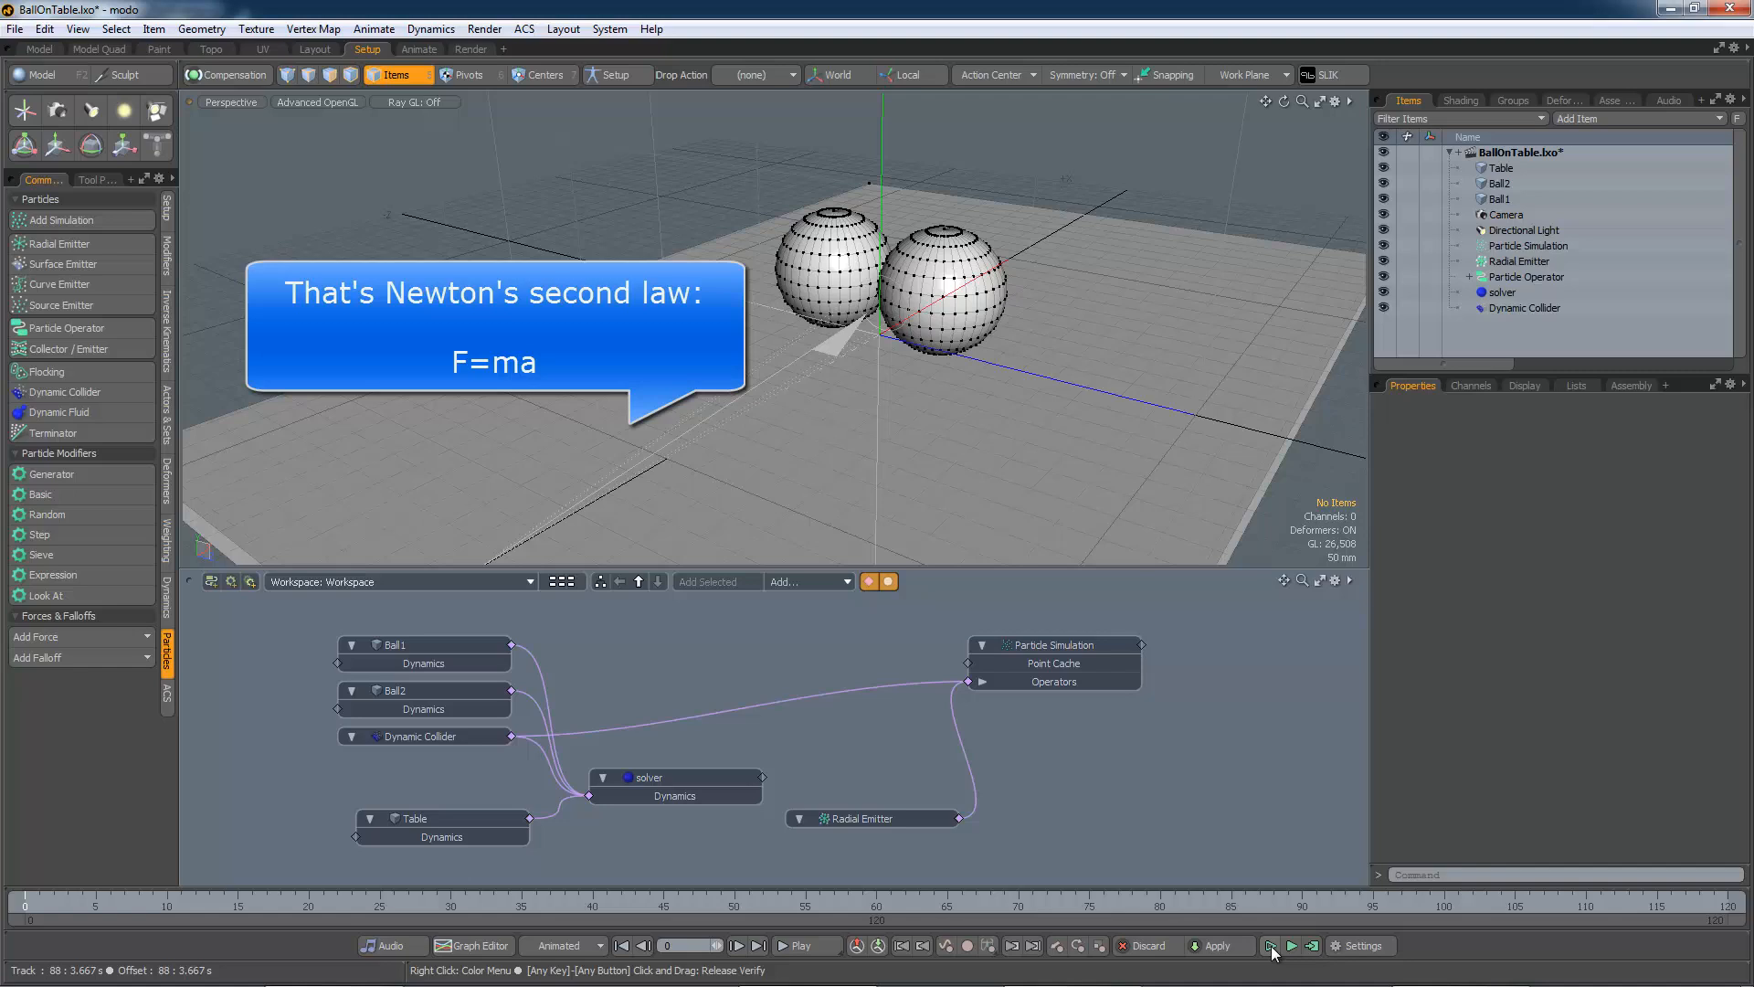
left_click(1271, 946)
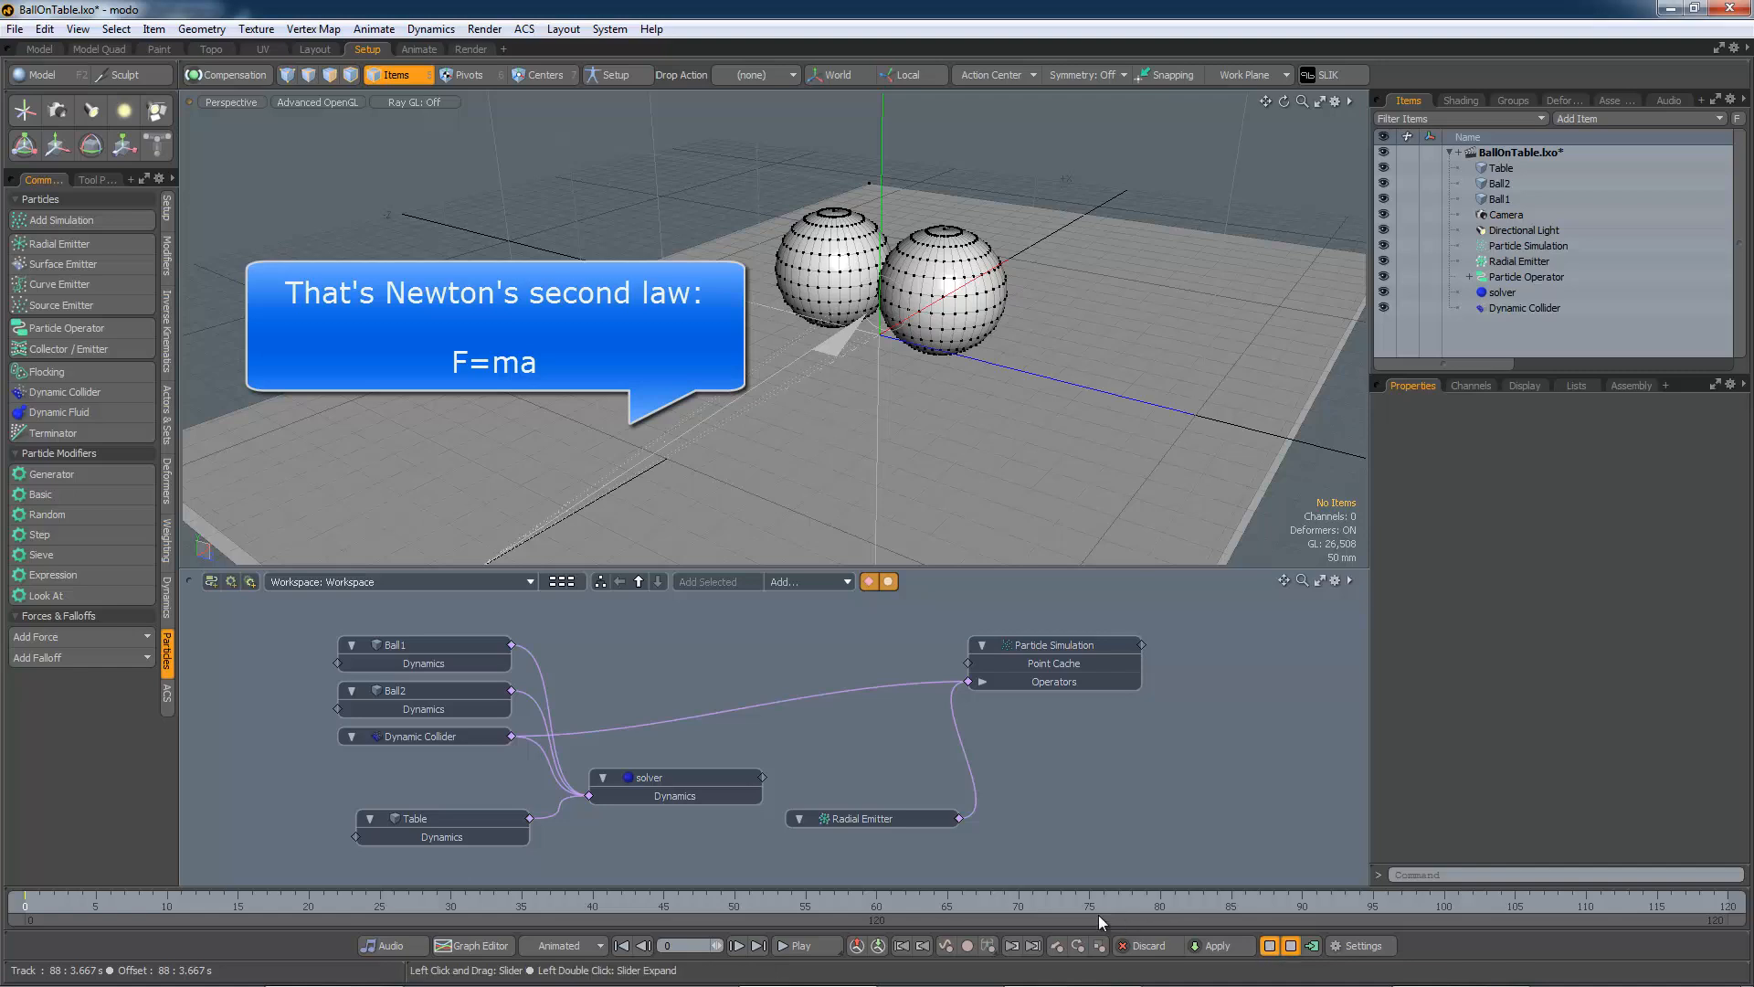
left_click(868, 818)
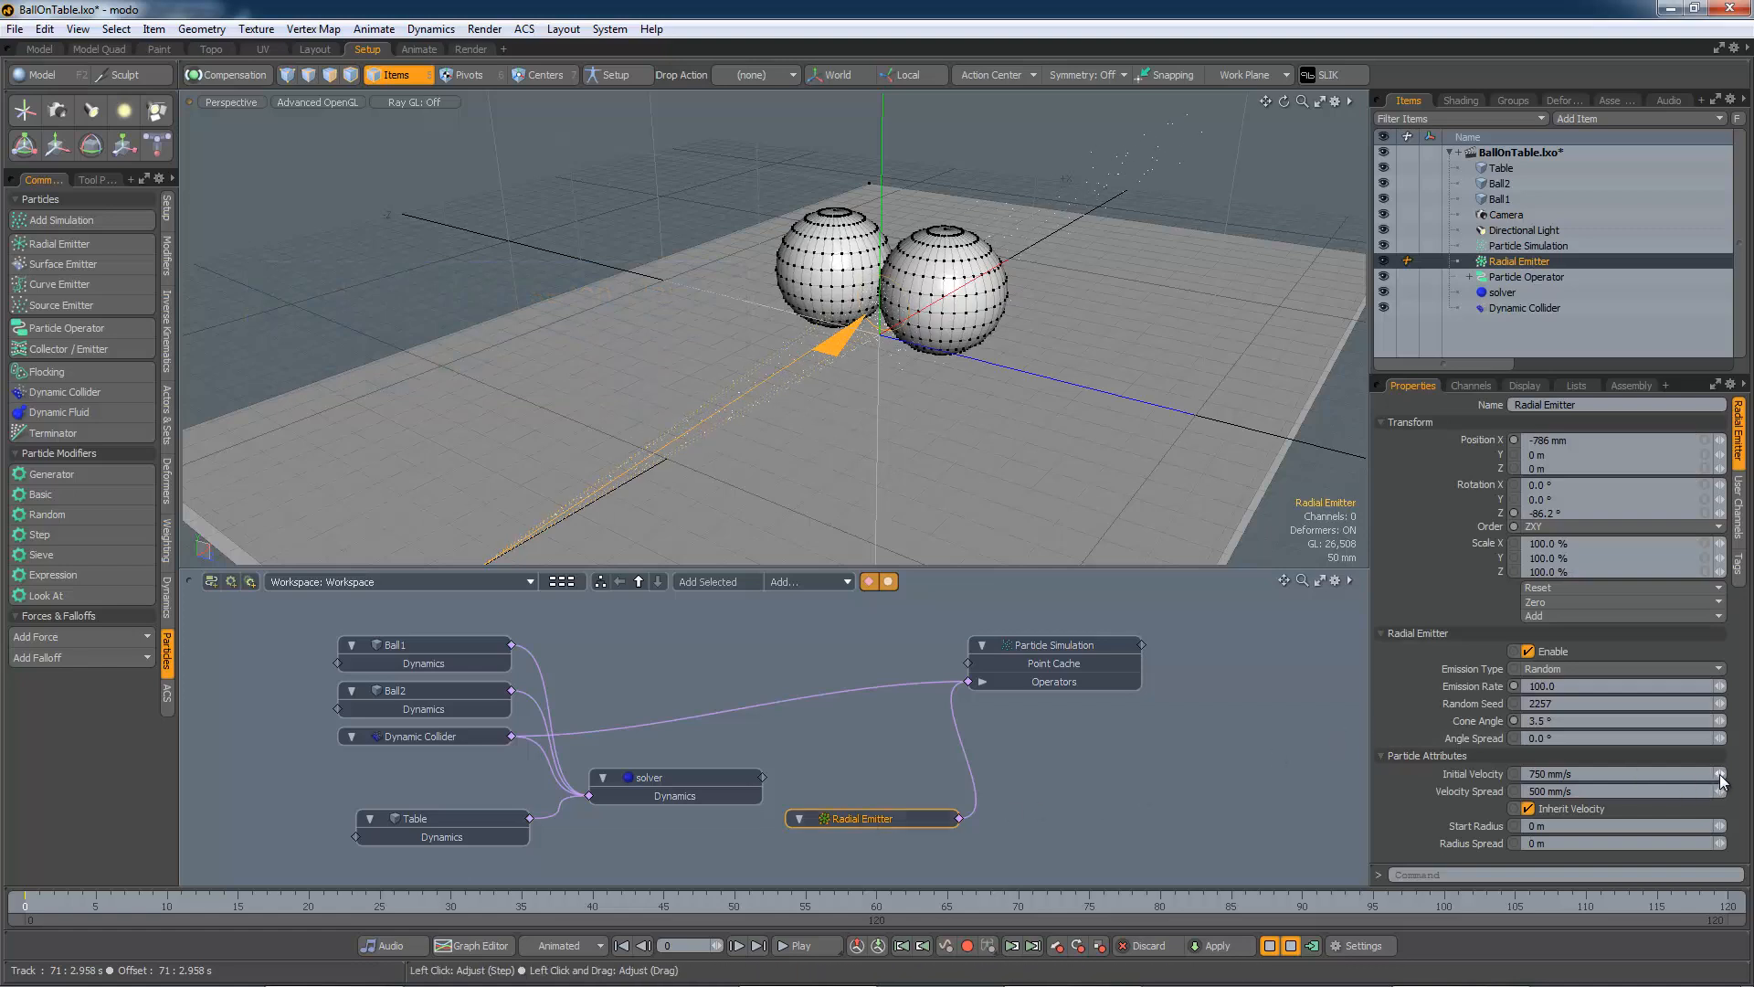
Change the Radial Emitter's Initial Velocity to 858 mm/s, then stop and reset the simulation
left_click_drag(1722, 779, 1747, 773)
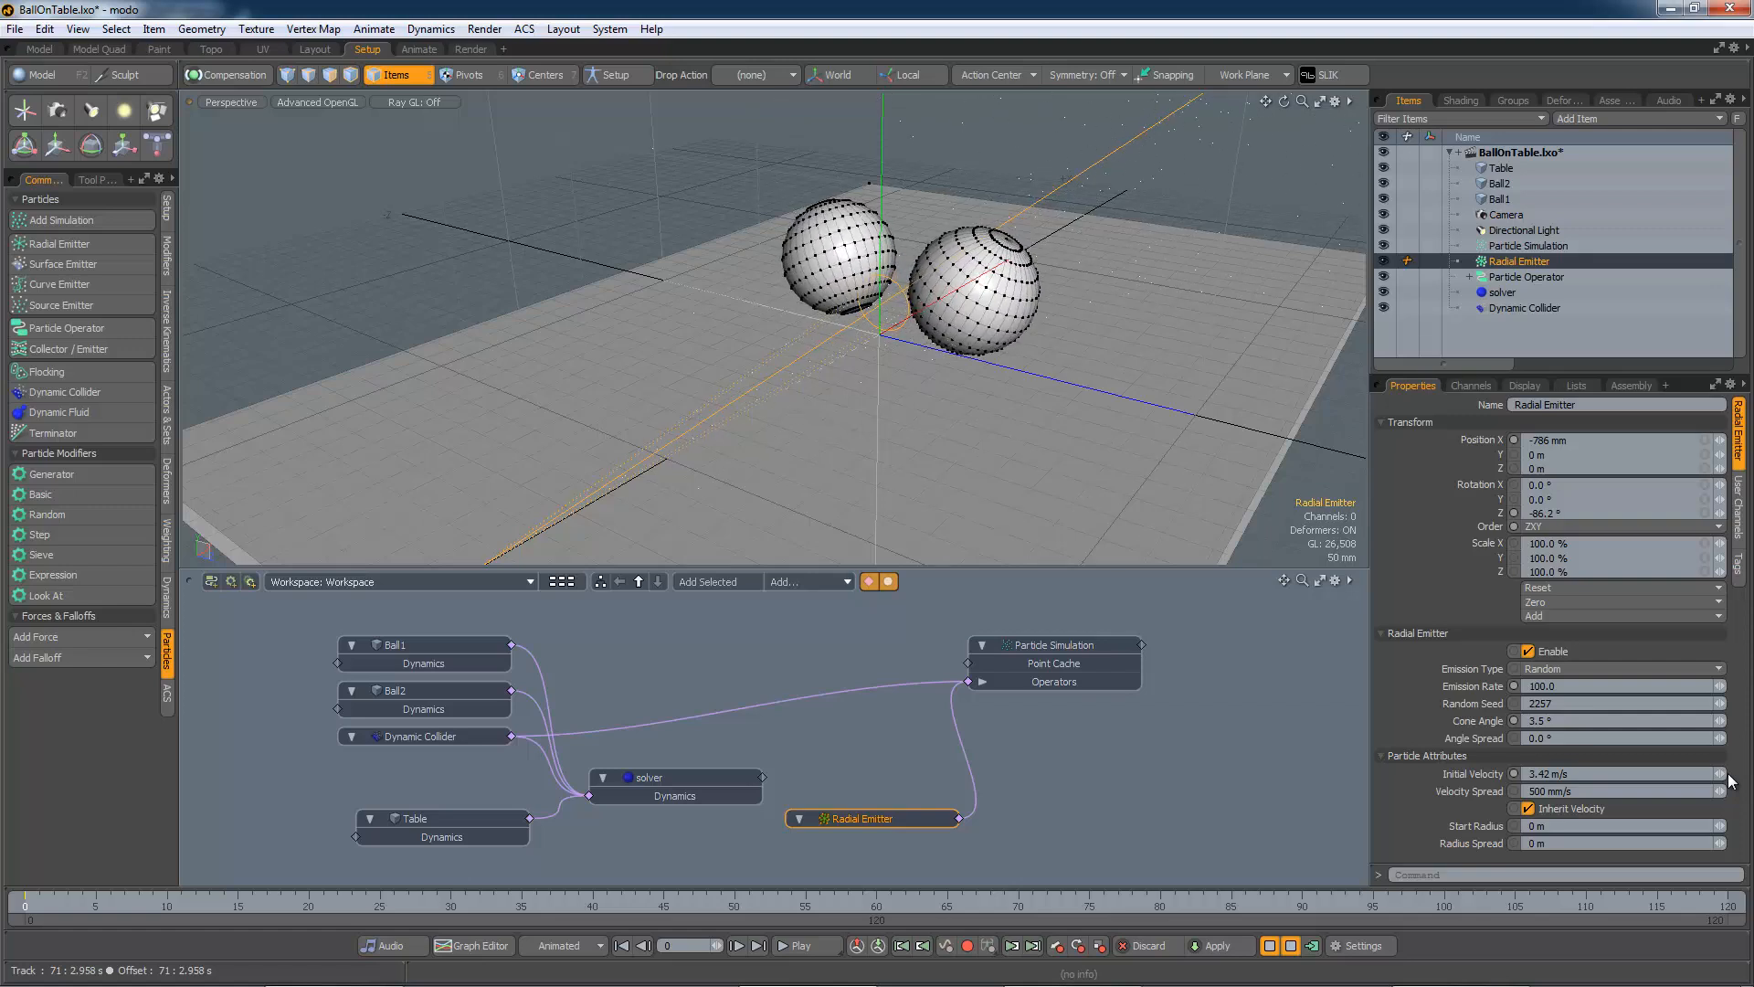
mouse_move(1720, 773)
left_mouse_down()
mouse_move(1689, 774)
mouse_move(1717, 774)
left_mouse_up()
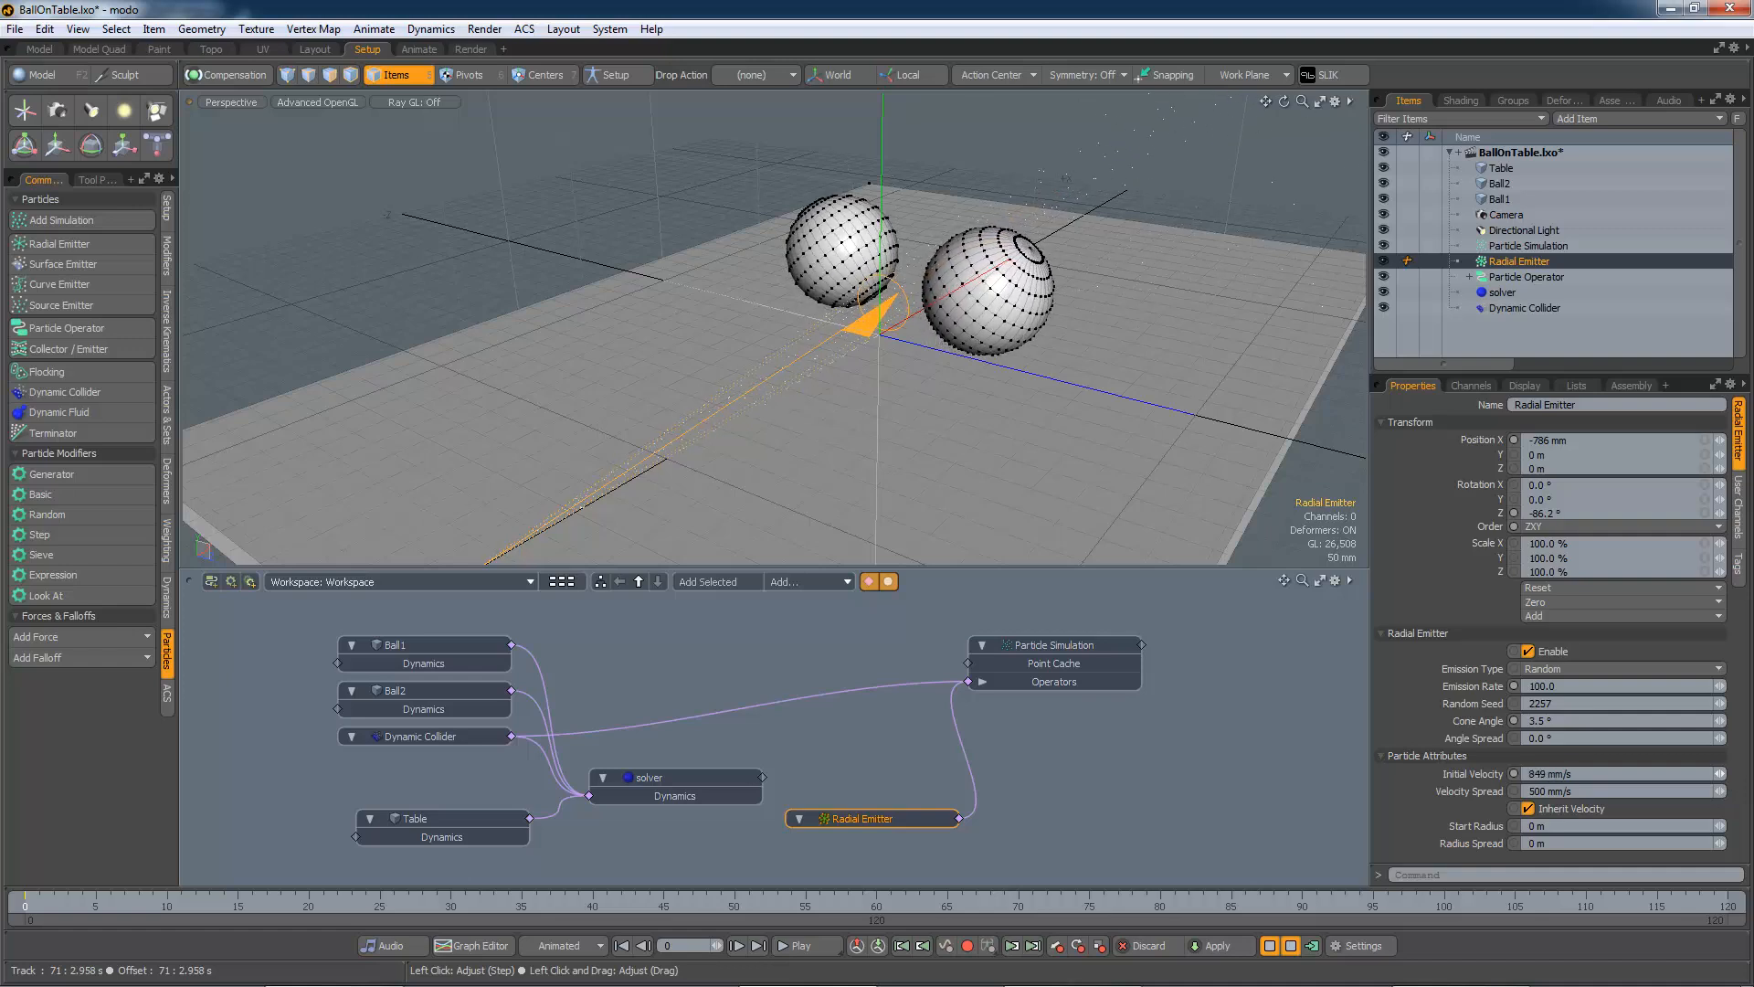
left_click(1270, 945)
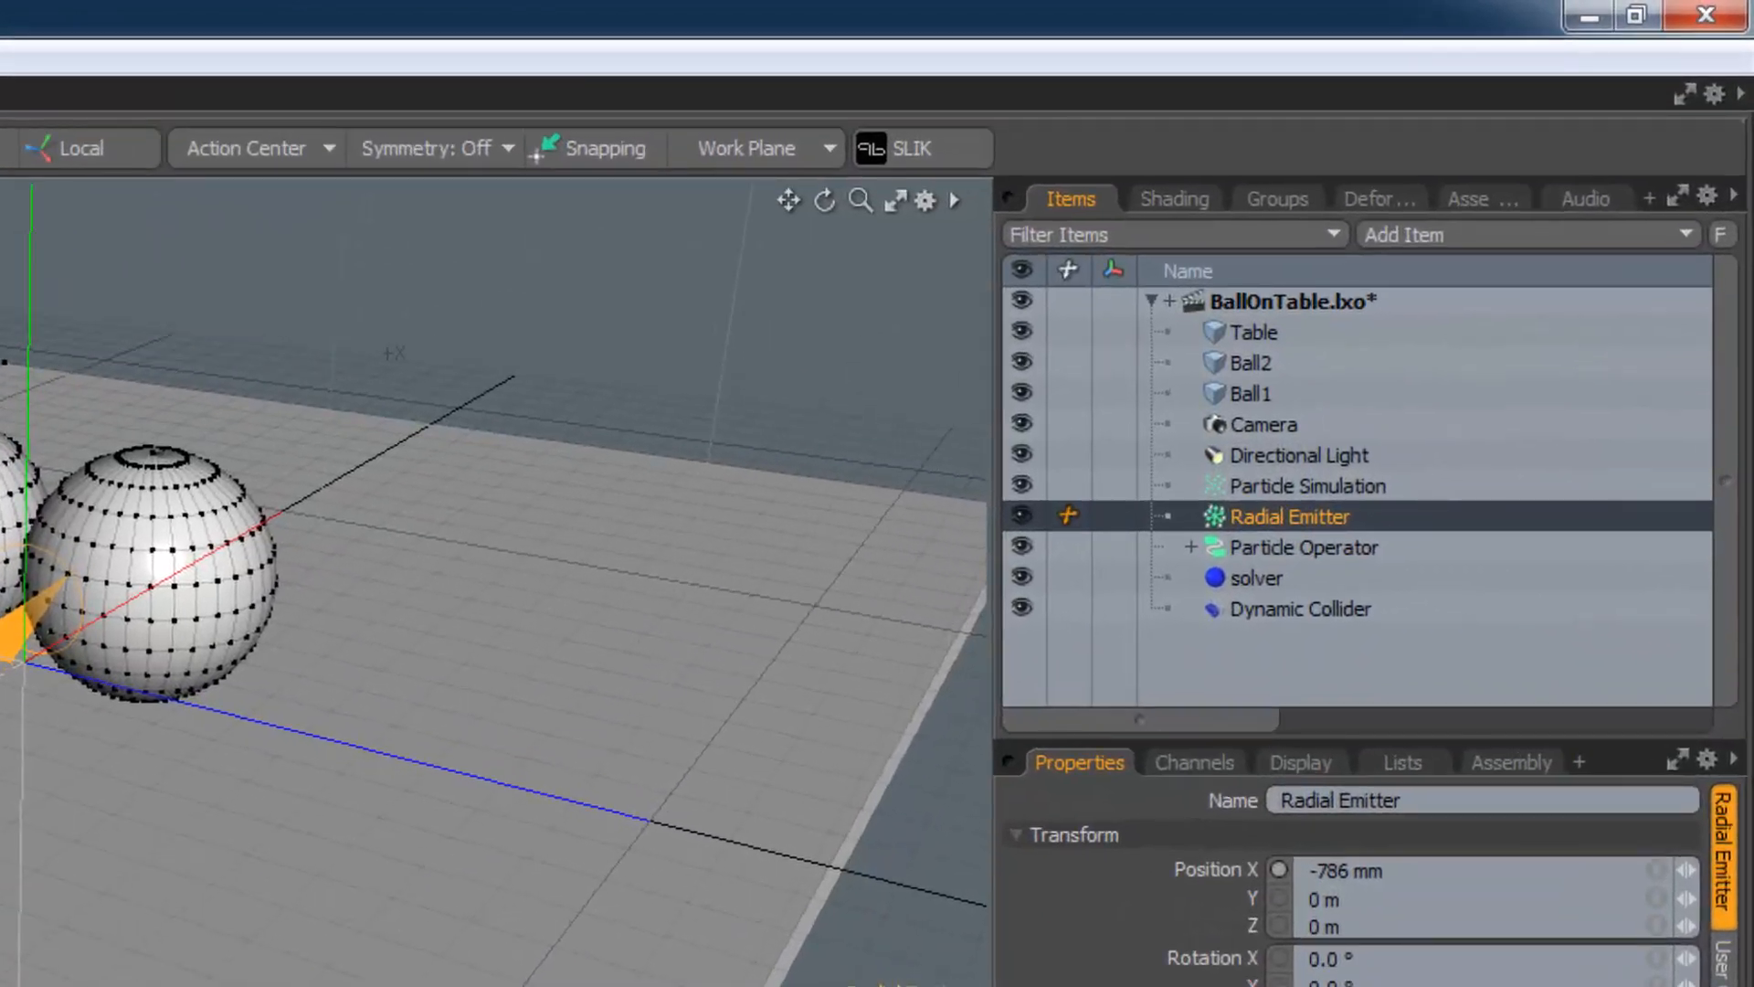
Select the prepared Particle Operator and arrange it with its Add node (Value A 1.0) beside Mass
left_click(1306, 660)
left_click(1307, 487)
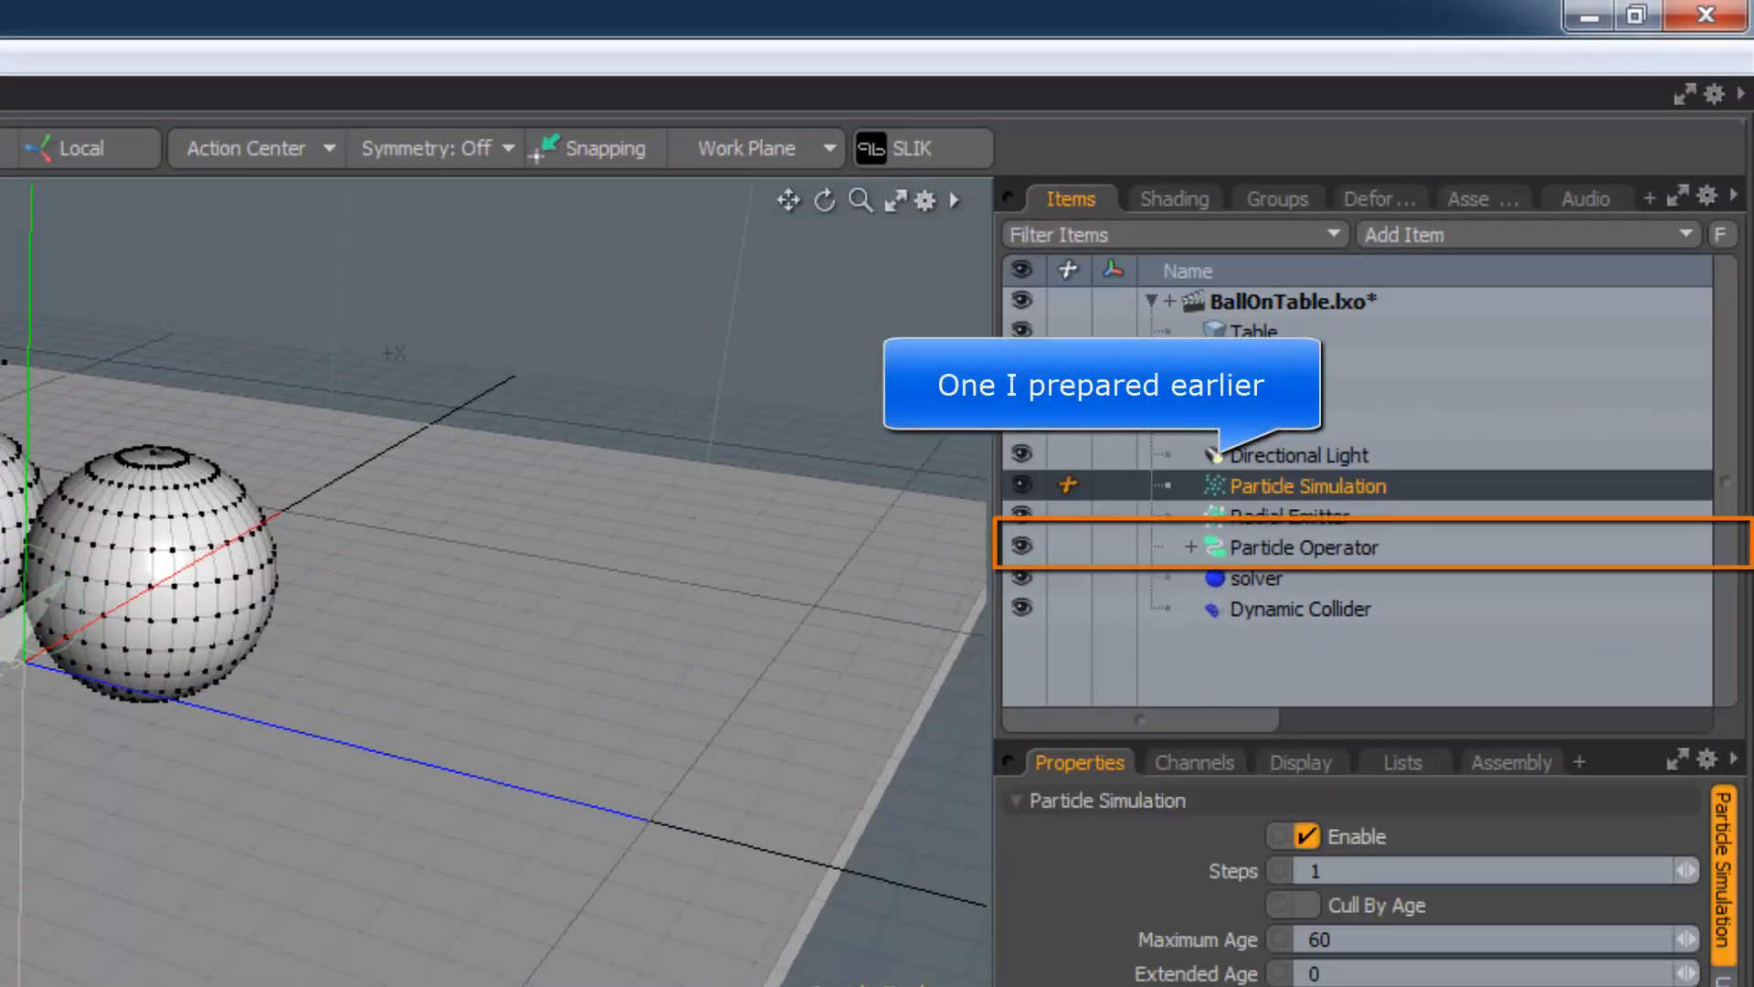
left_click(1297, 546)
left_click(736, 733, "shift")
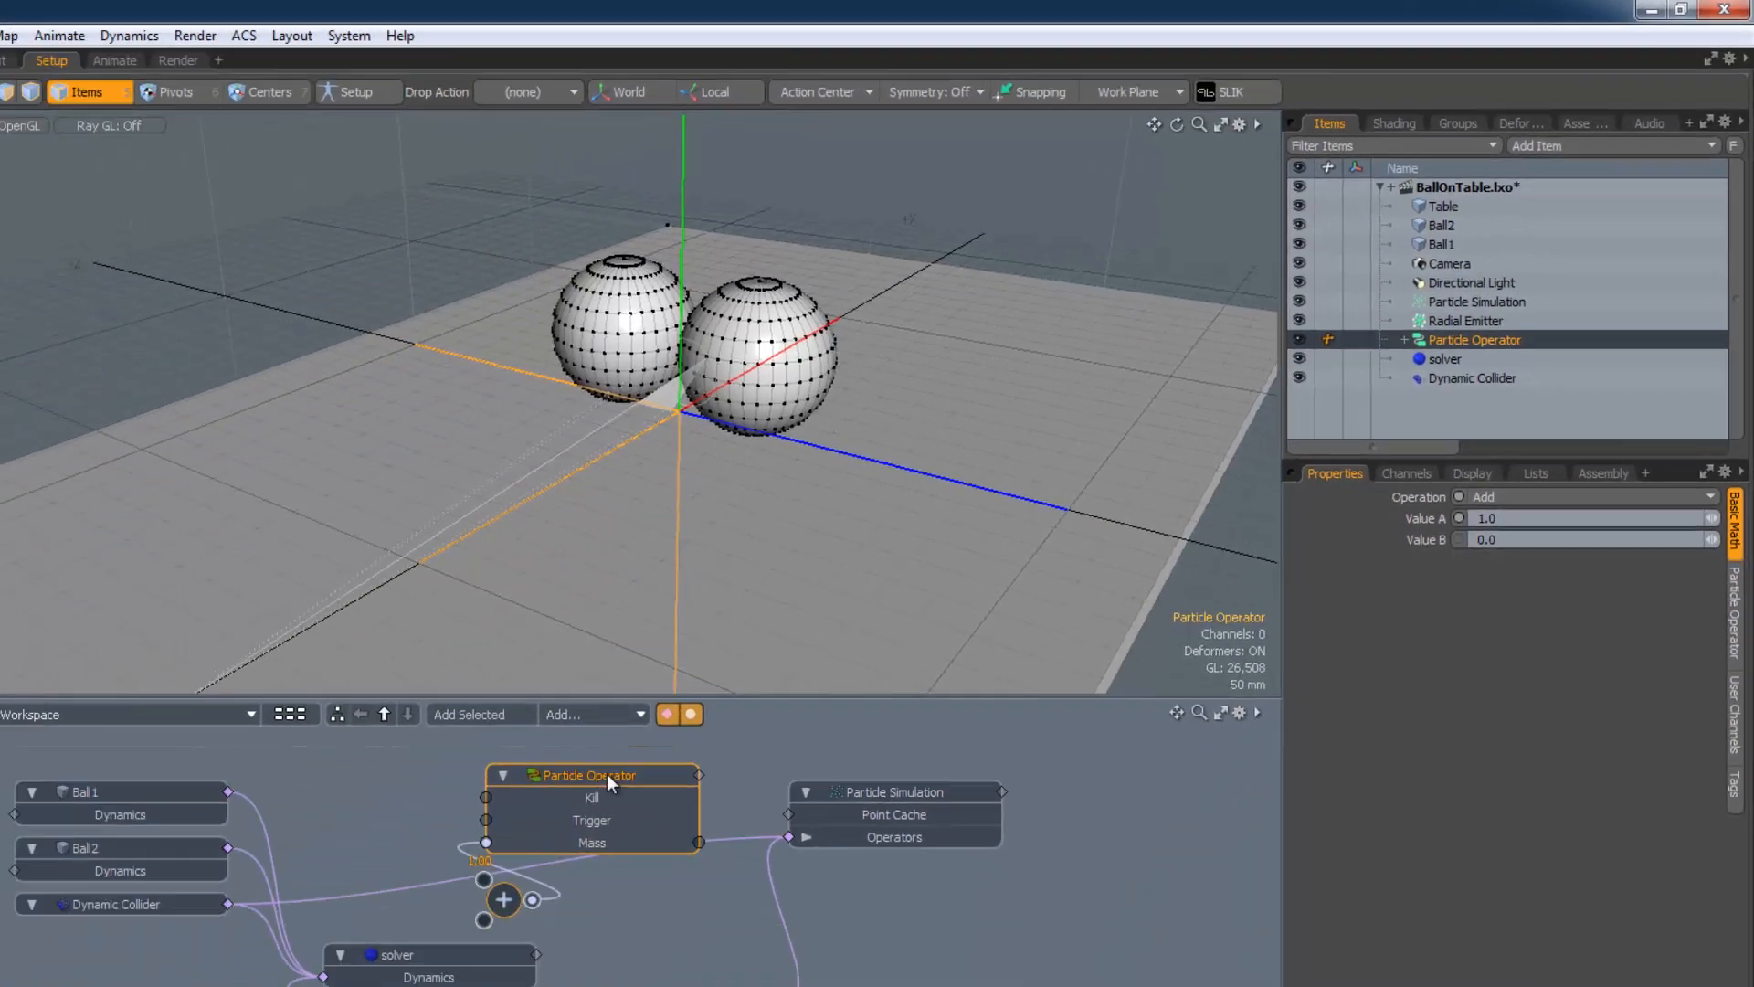
left_click_drag(800, 628, 759, 614)
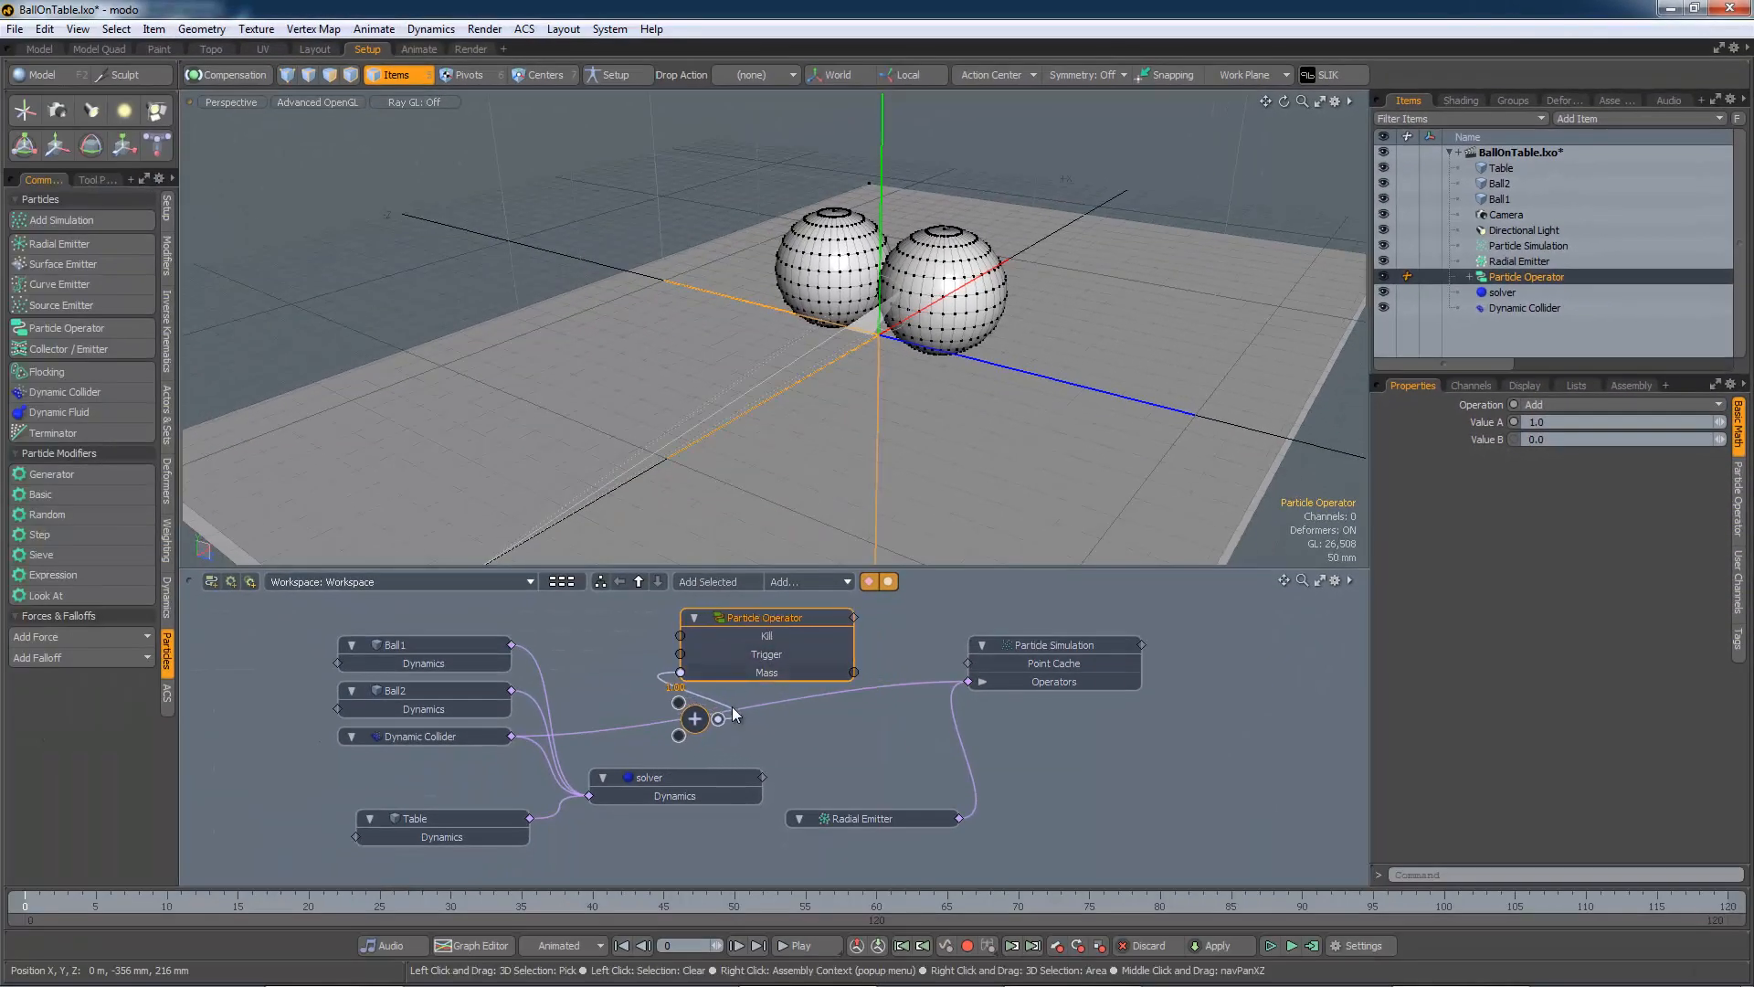
left_click(709, 726)
left_click_drag(693, 719, 606, 663)
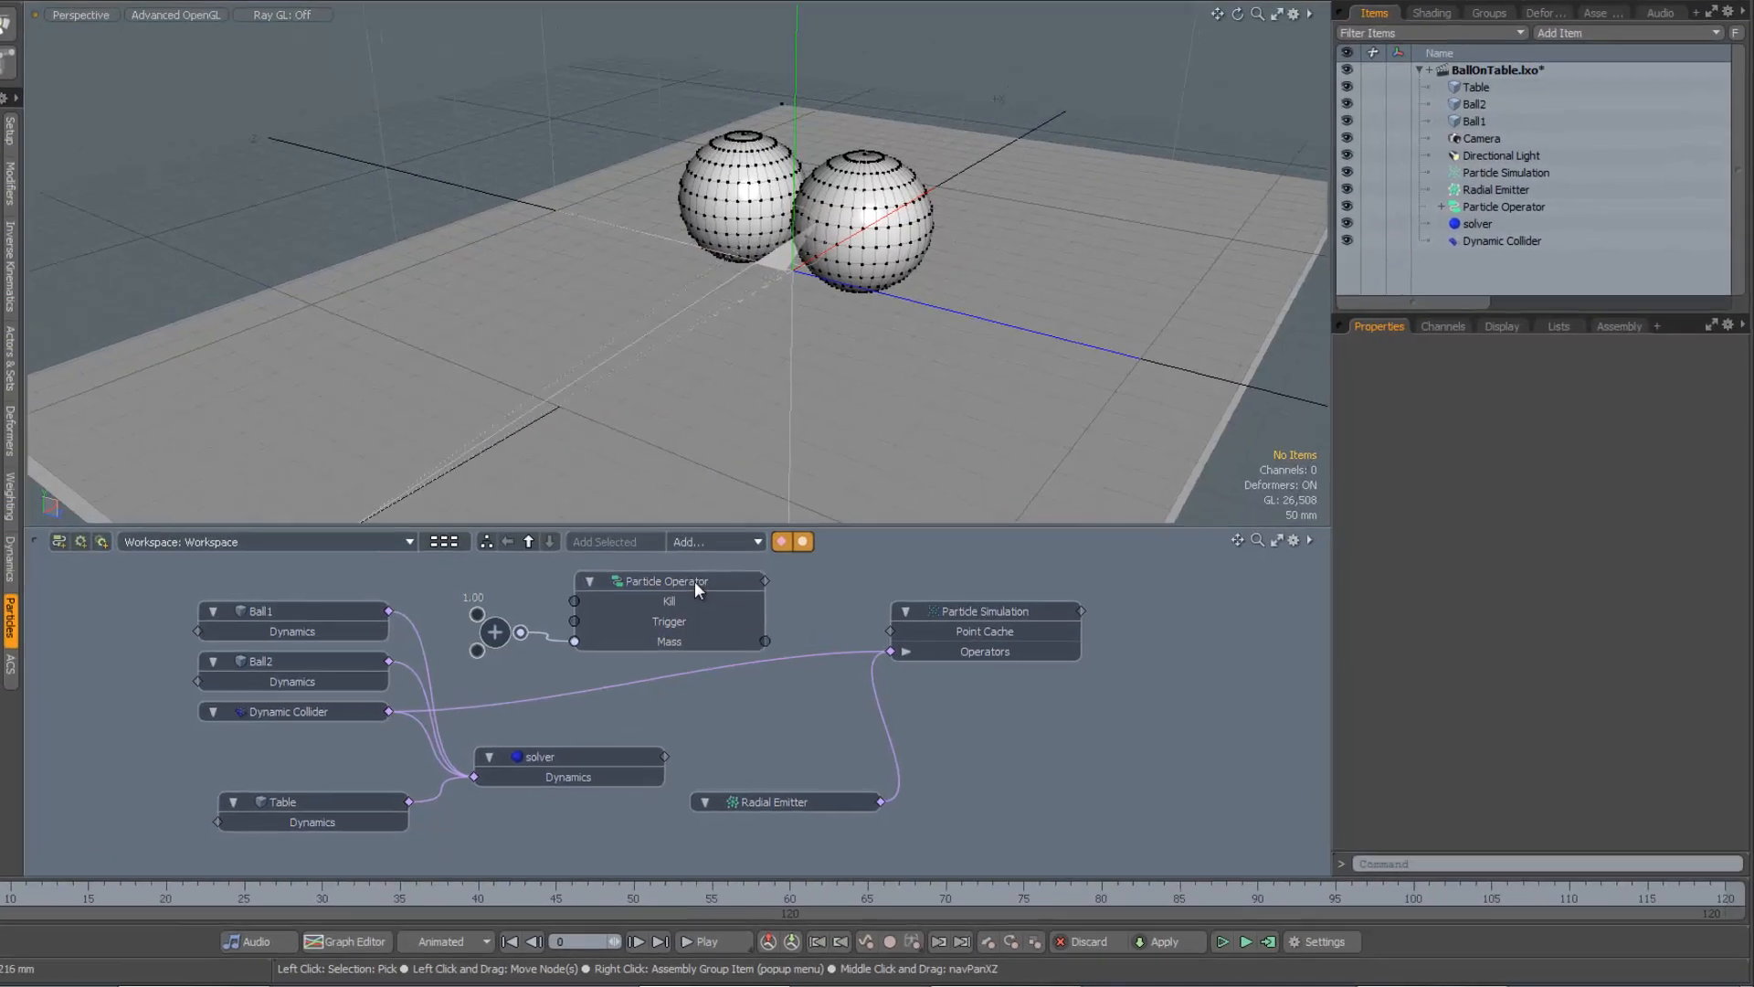
left_click_drag(696, 583, 725, 583)
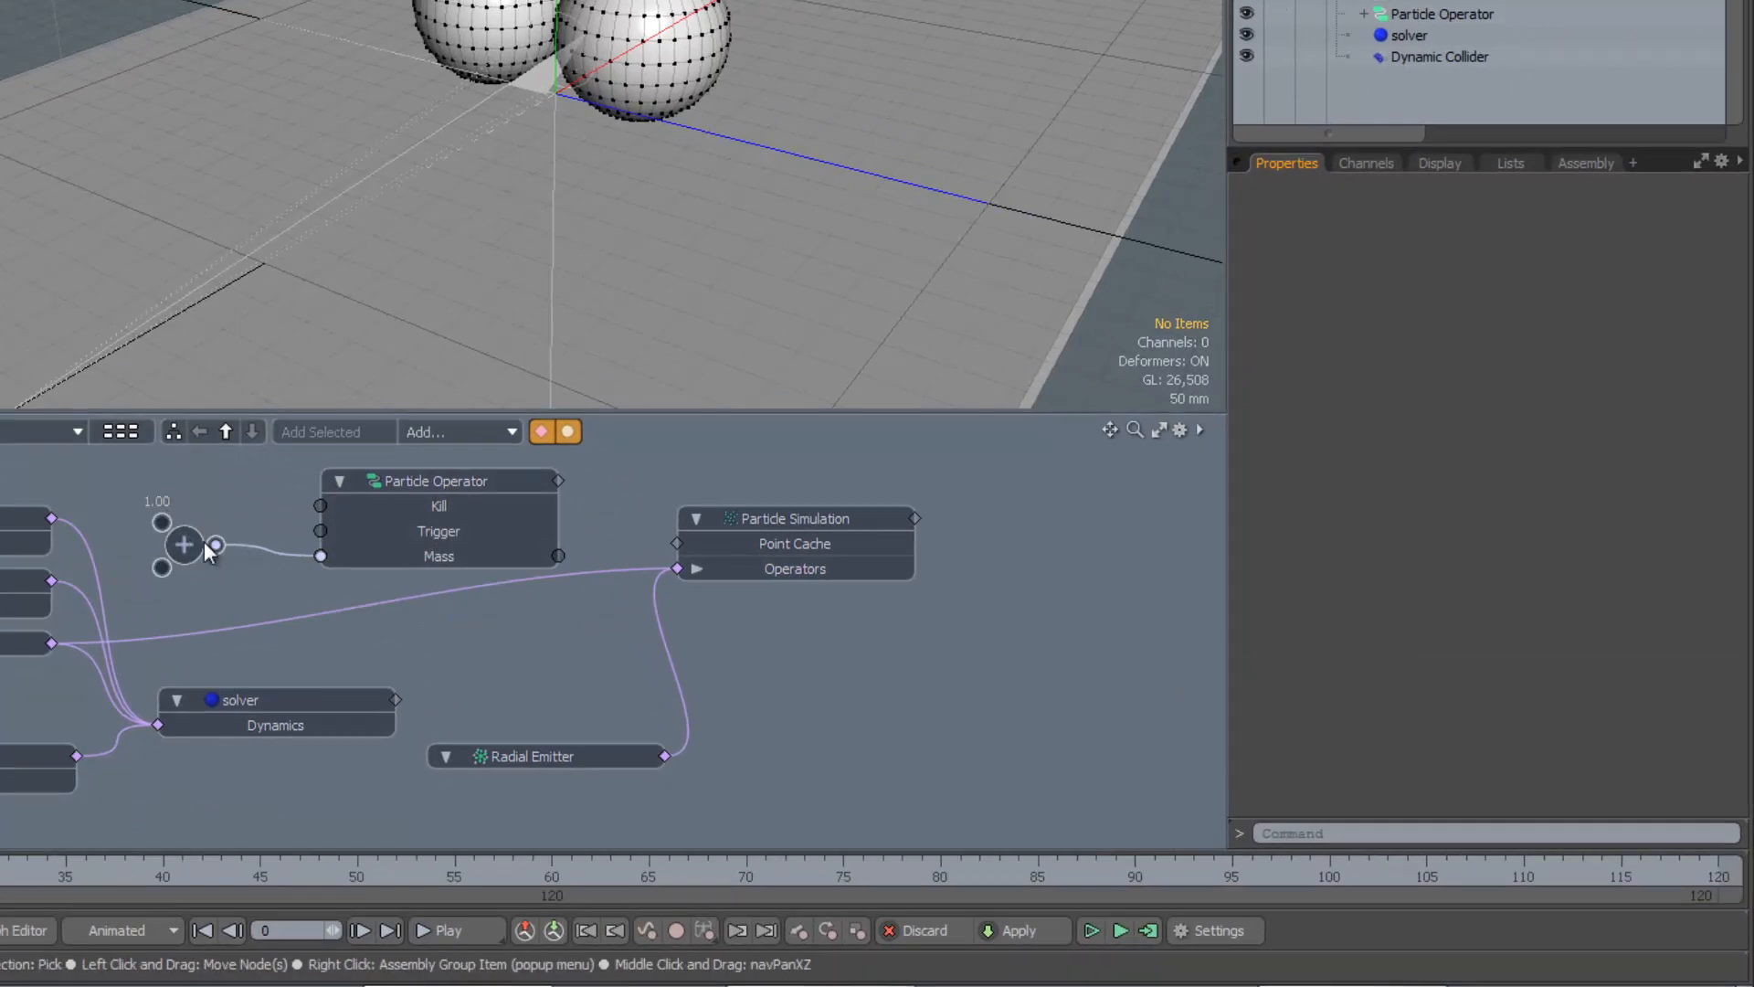
Link the Particle Operator into the Particle Simulation's Operators input, with Mass fed by the Add node
left_click(446, 481)
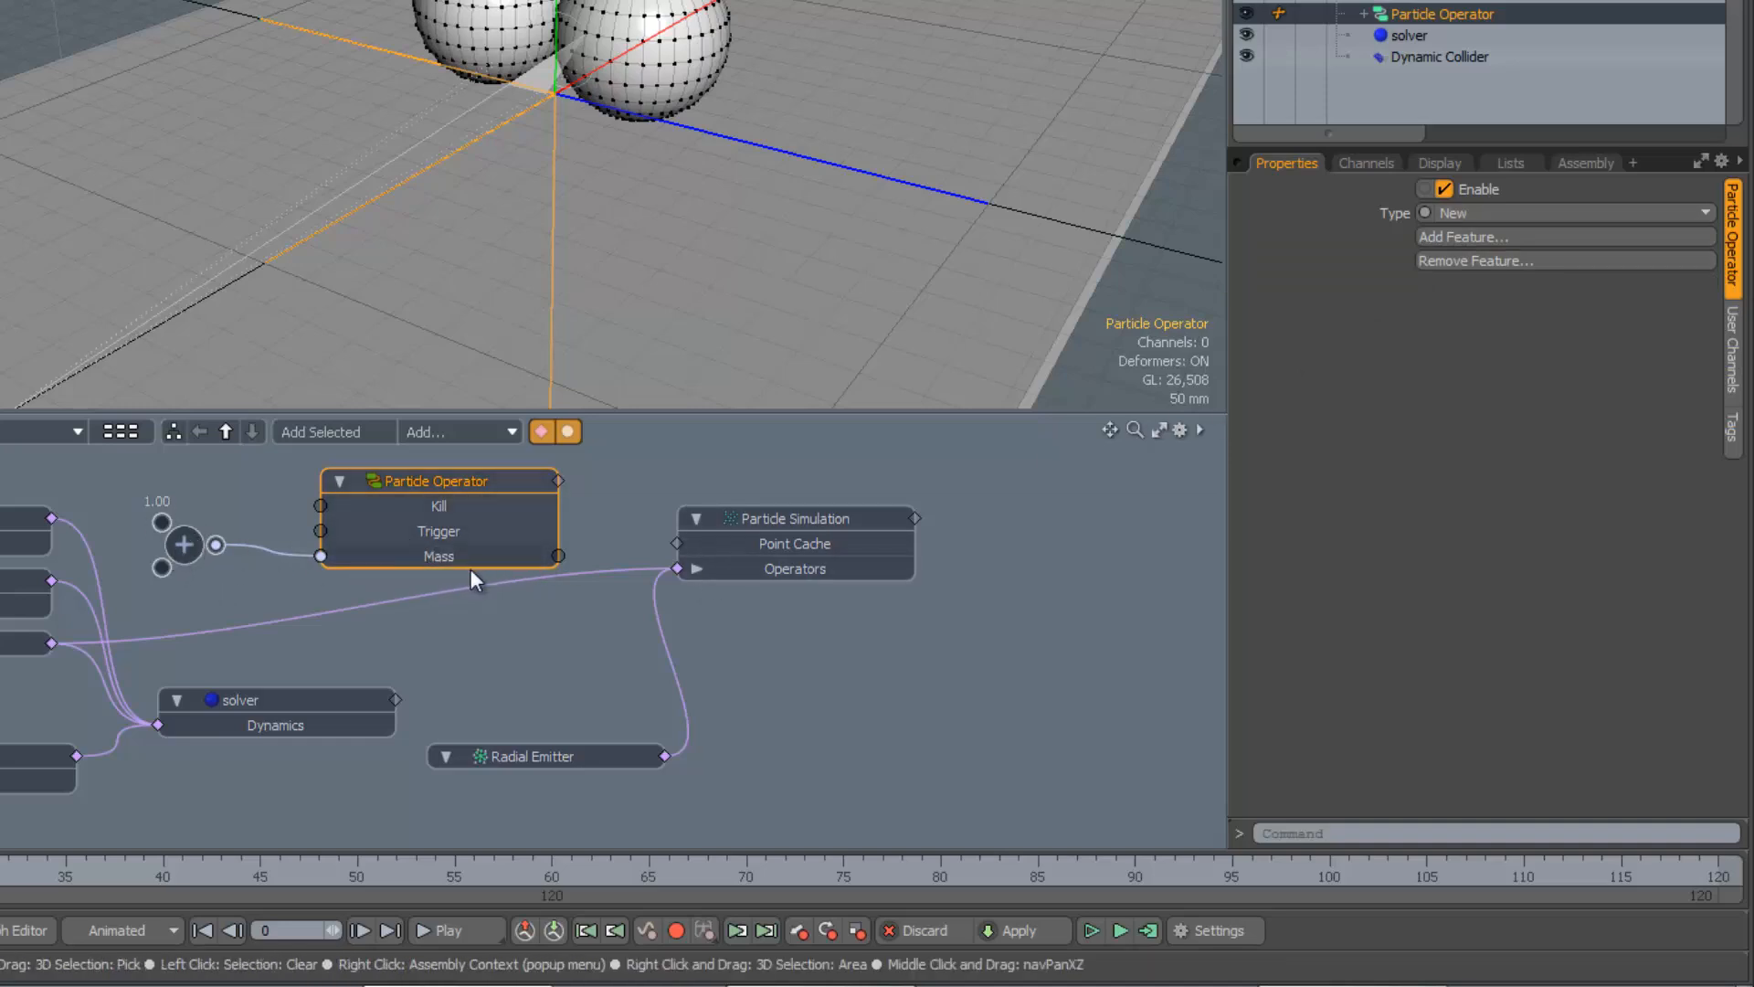
left_click(553, 558)
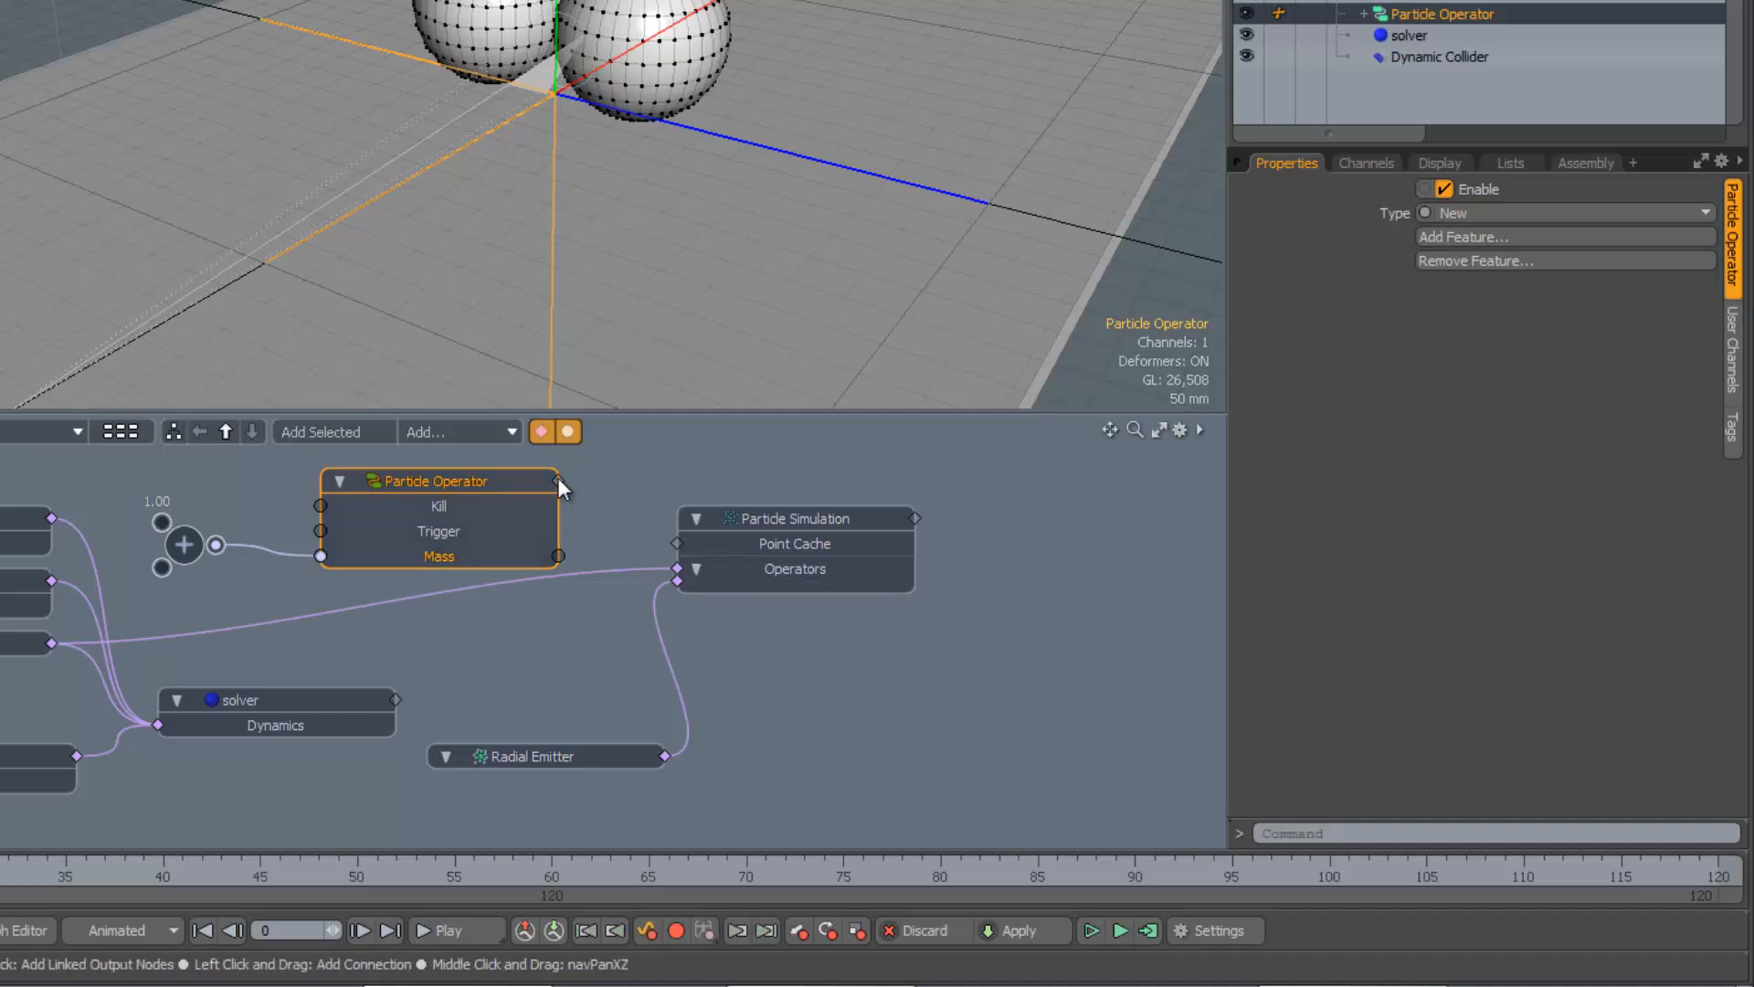
left_click_drag(558, 481, 721, 574)
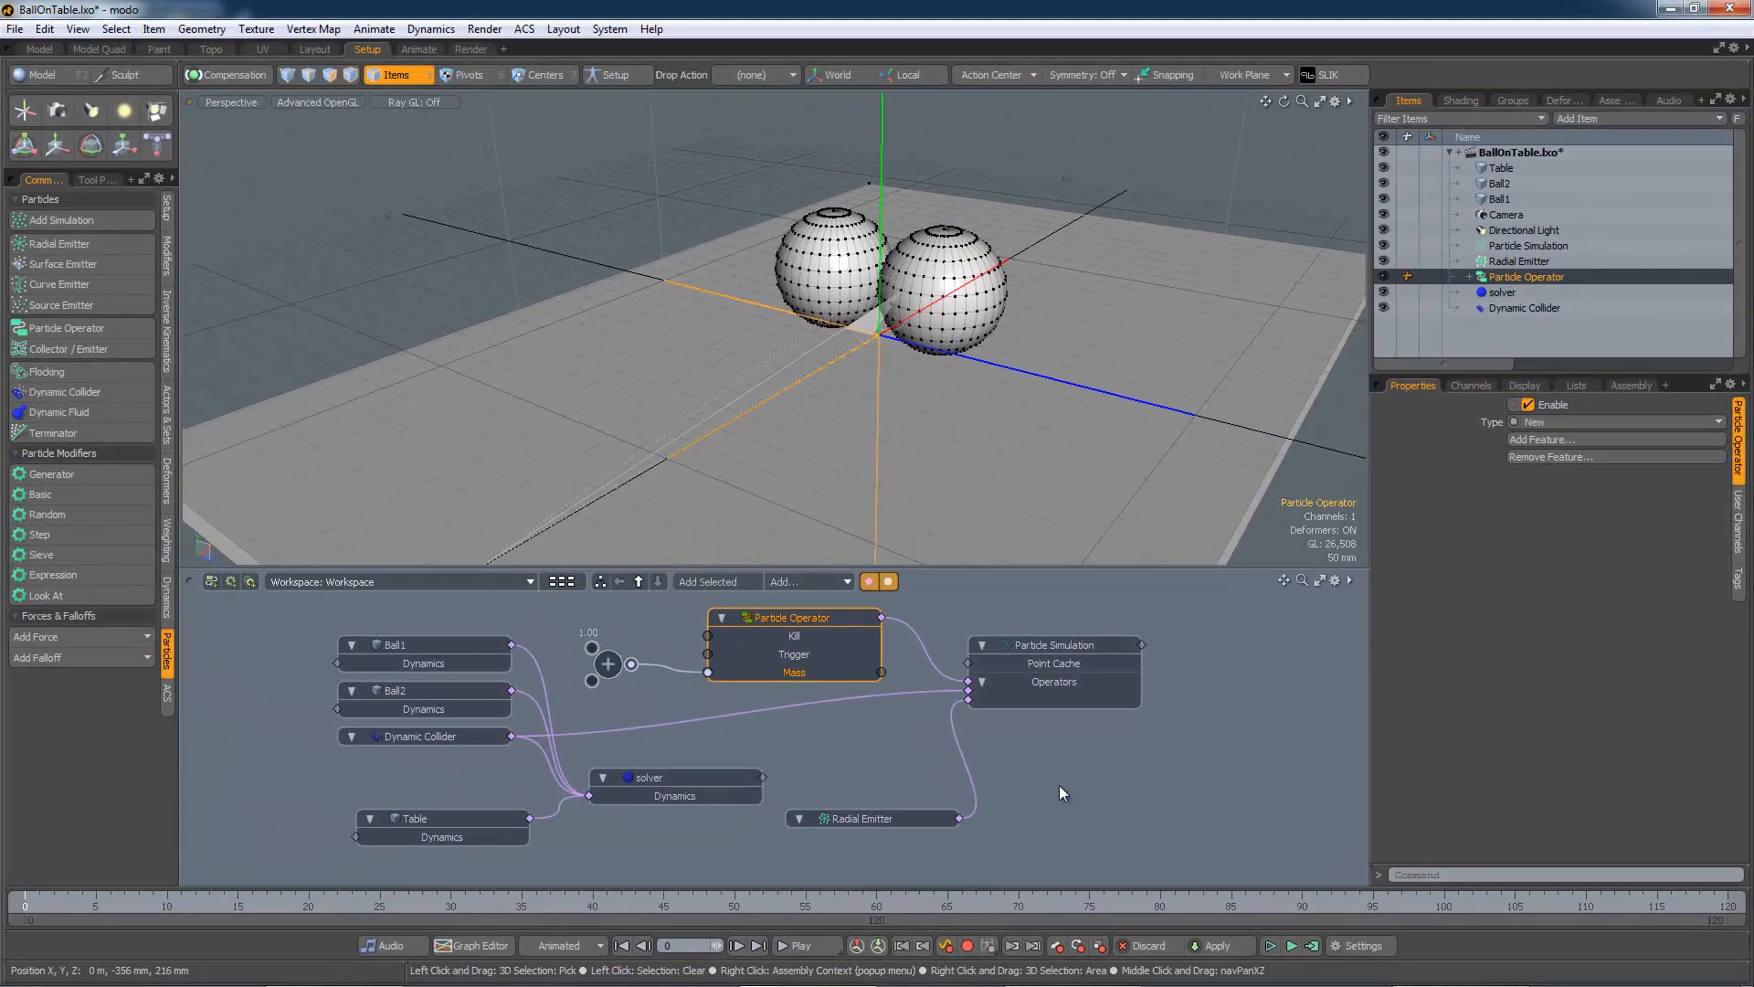
Play the simulation with the new Particle Operator connected
left_click(1270, 948)
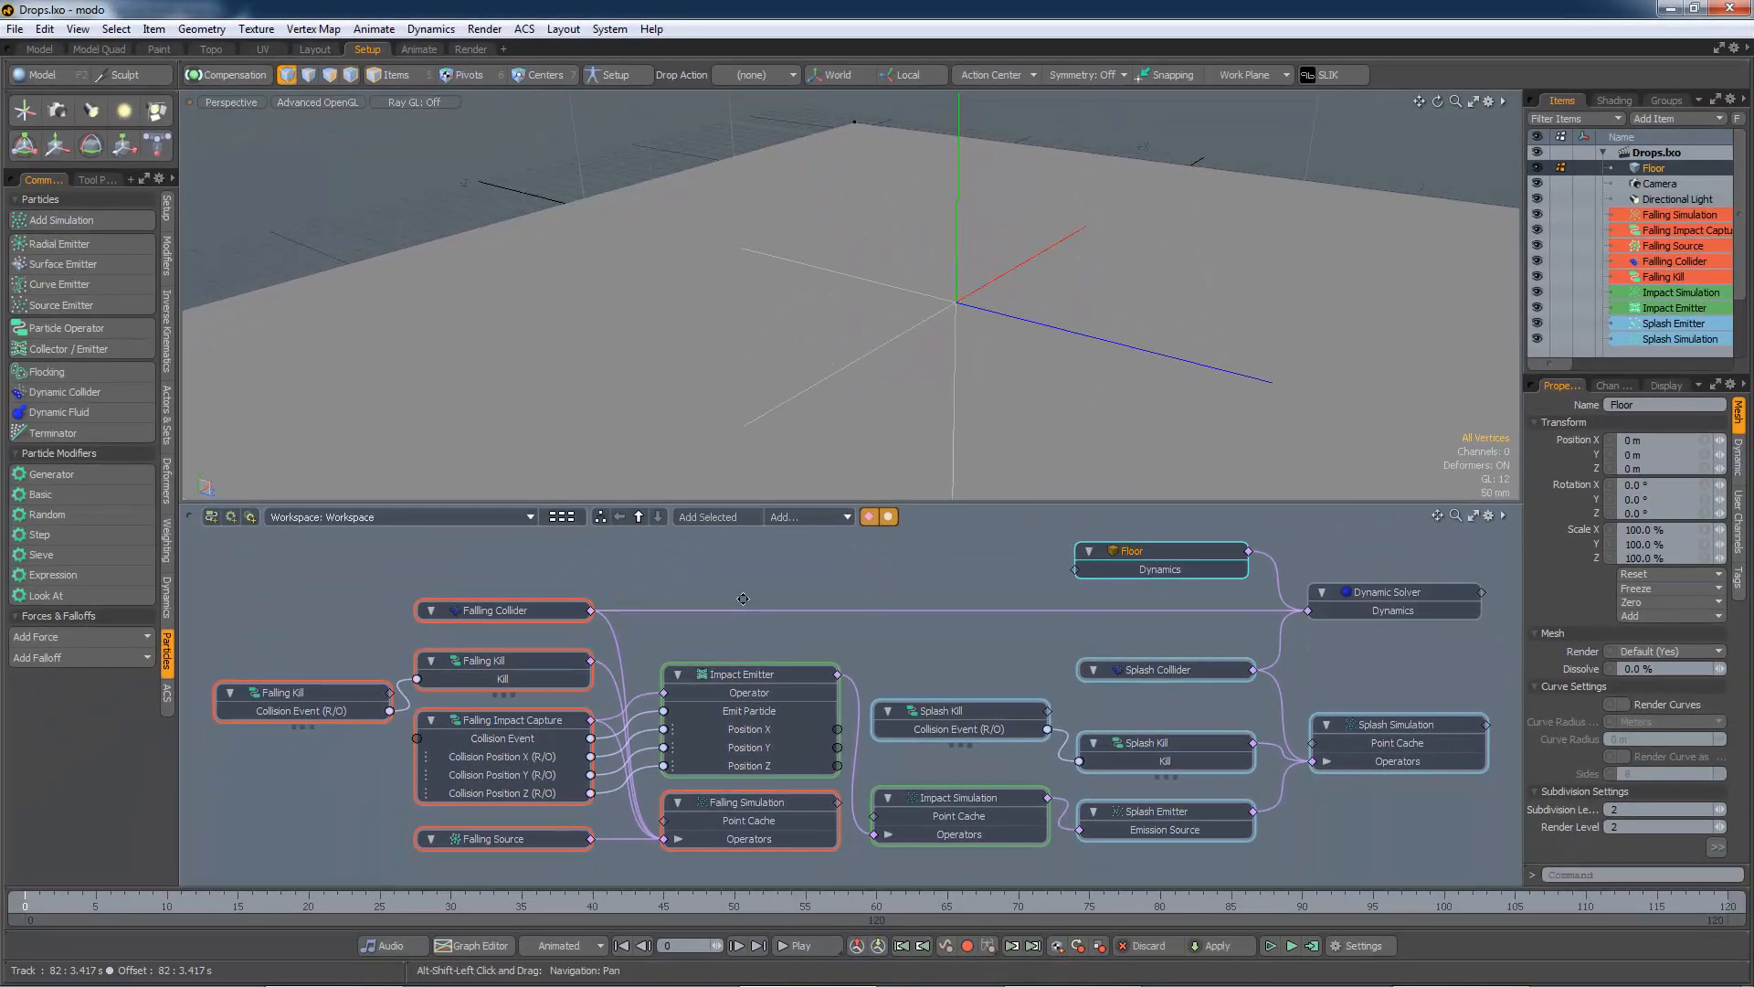
Inspect Falling Source and Falling Collider, expand Falling Simulation's Operators, and bring the Floor and solver into view
left_click_drag(816, 592, 1085, 582, "alt+shift")
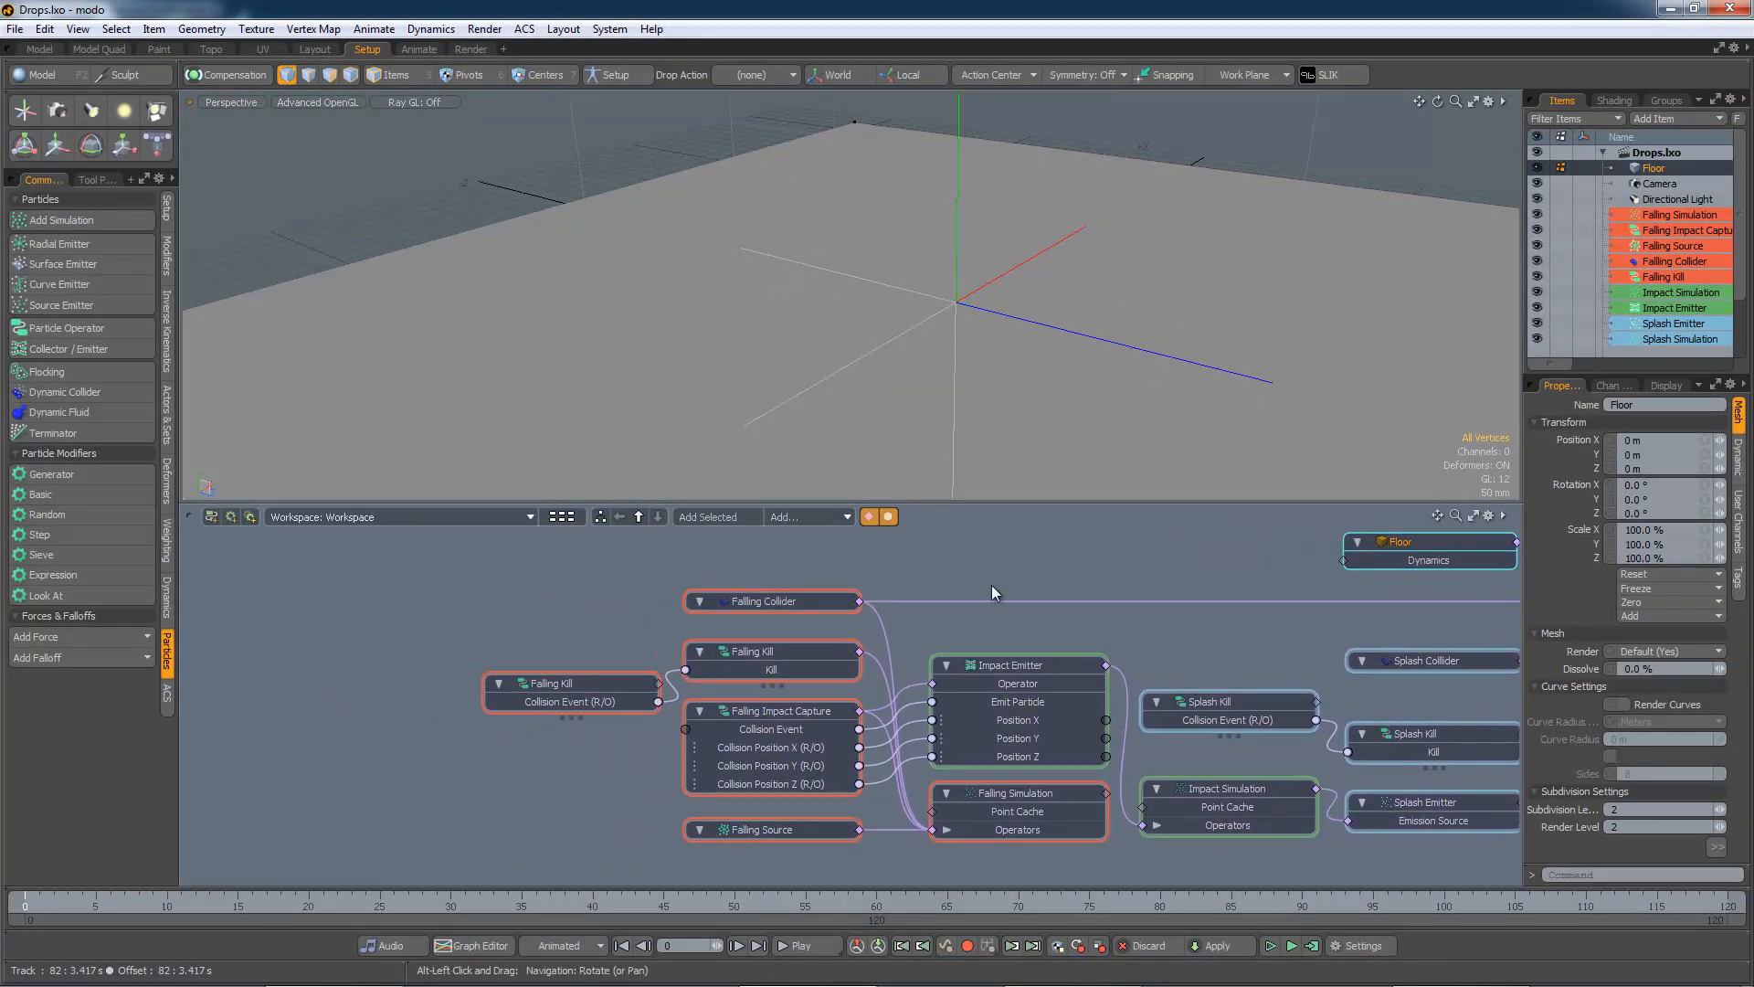
left_click(771, 832)
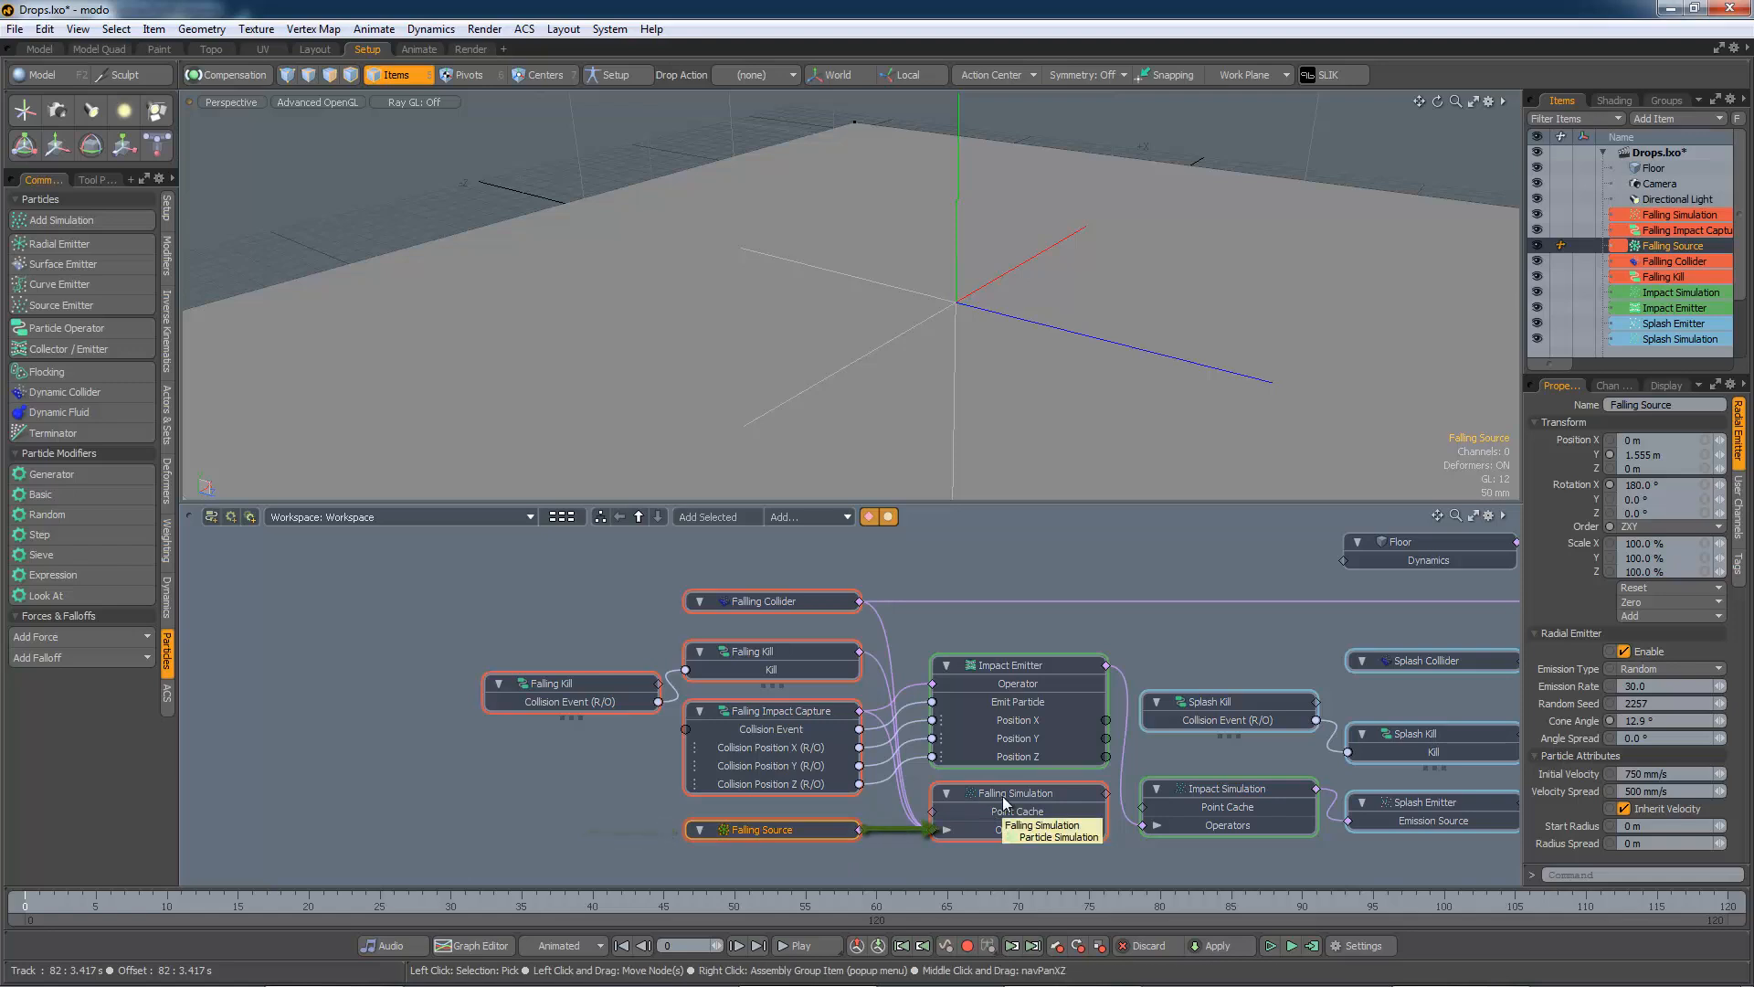
left_click(947, 830)
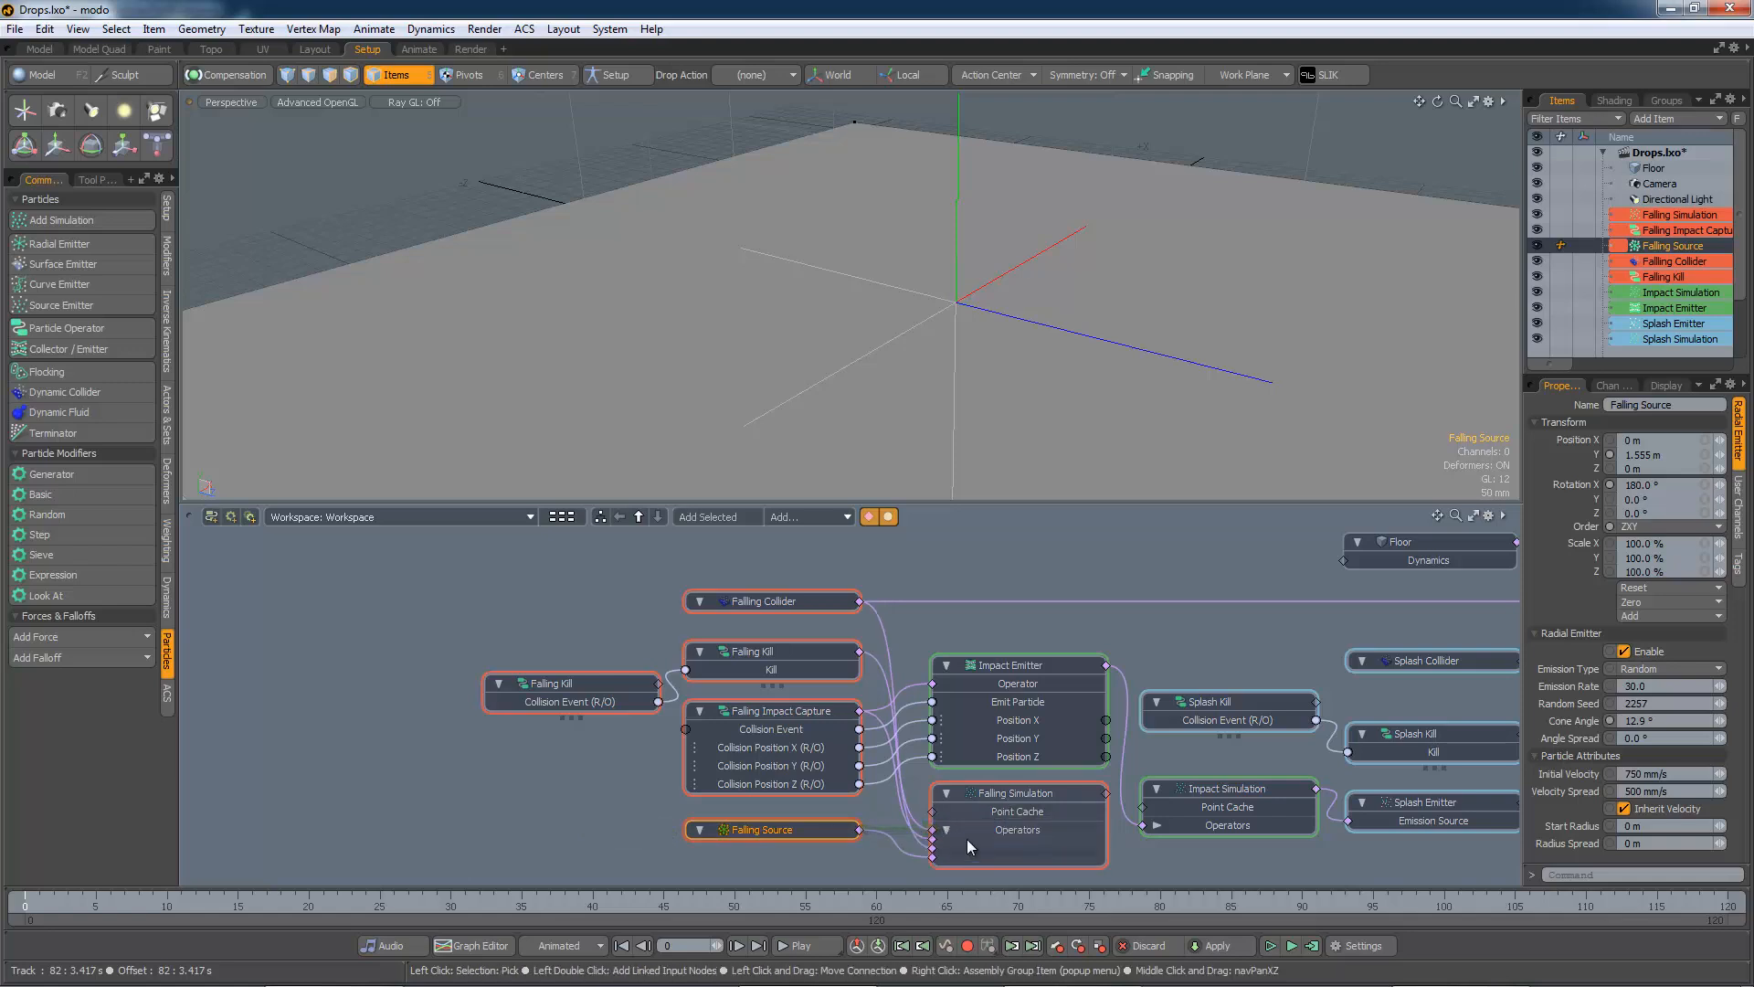
left_click_drag(1030, 826, 1005, 774, "alt+shift")
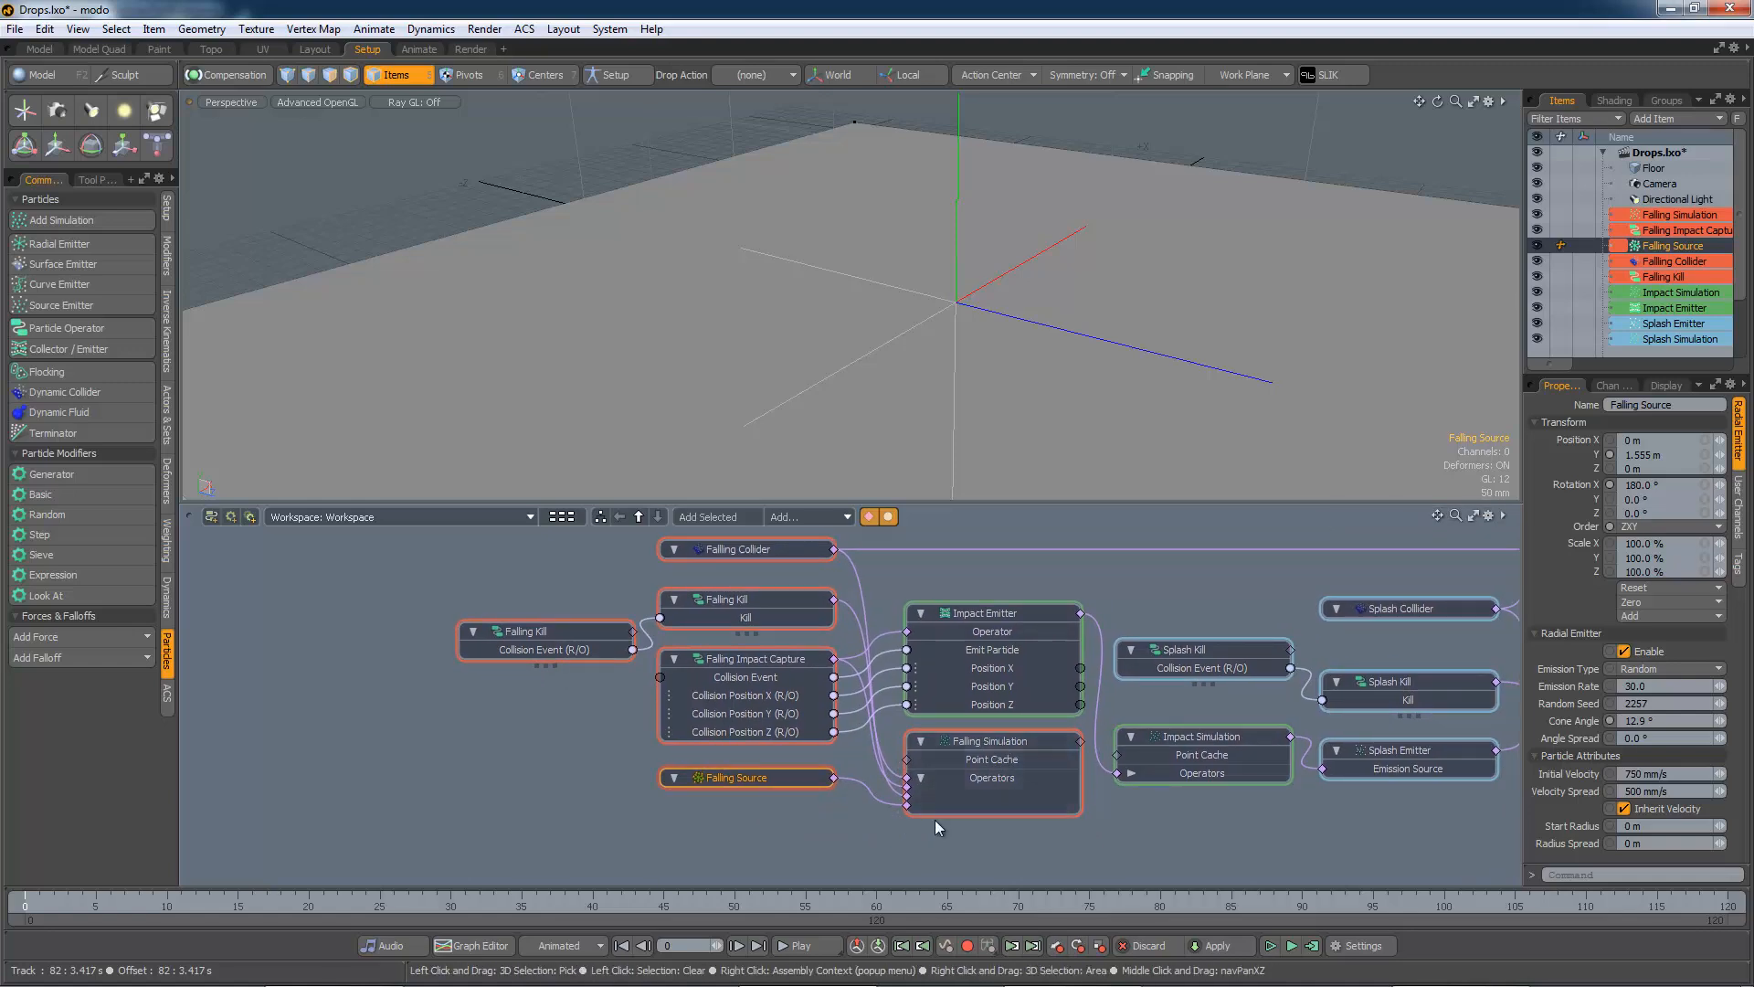
left_click(784, 548)
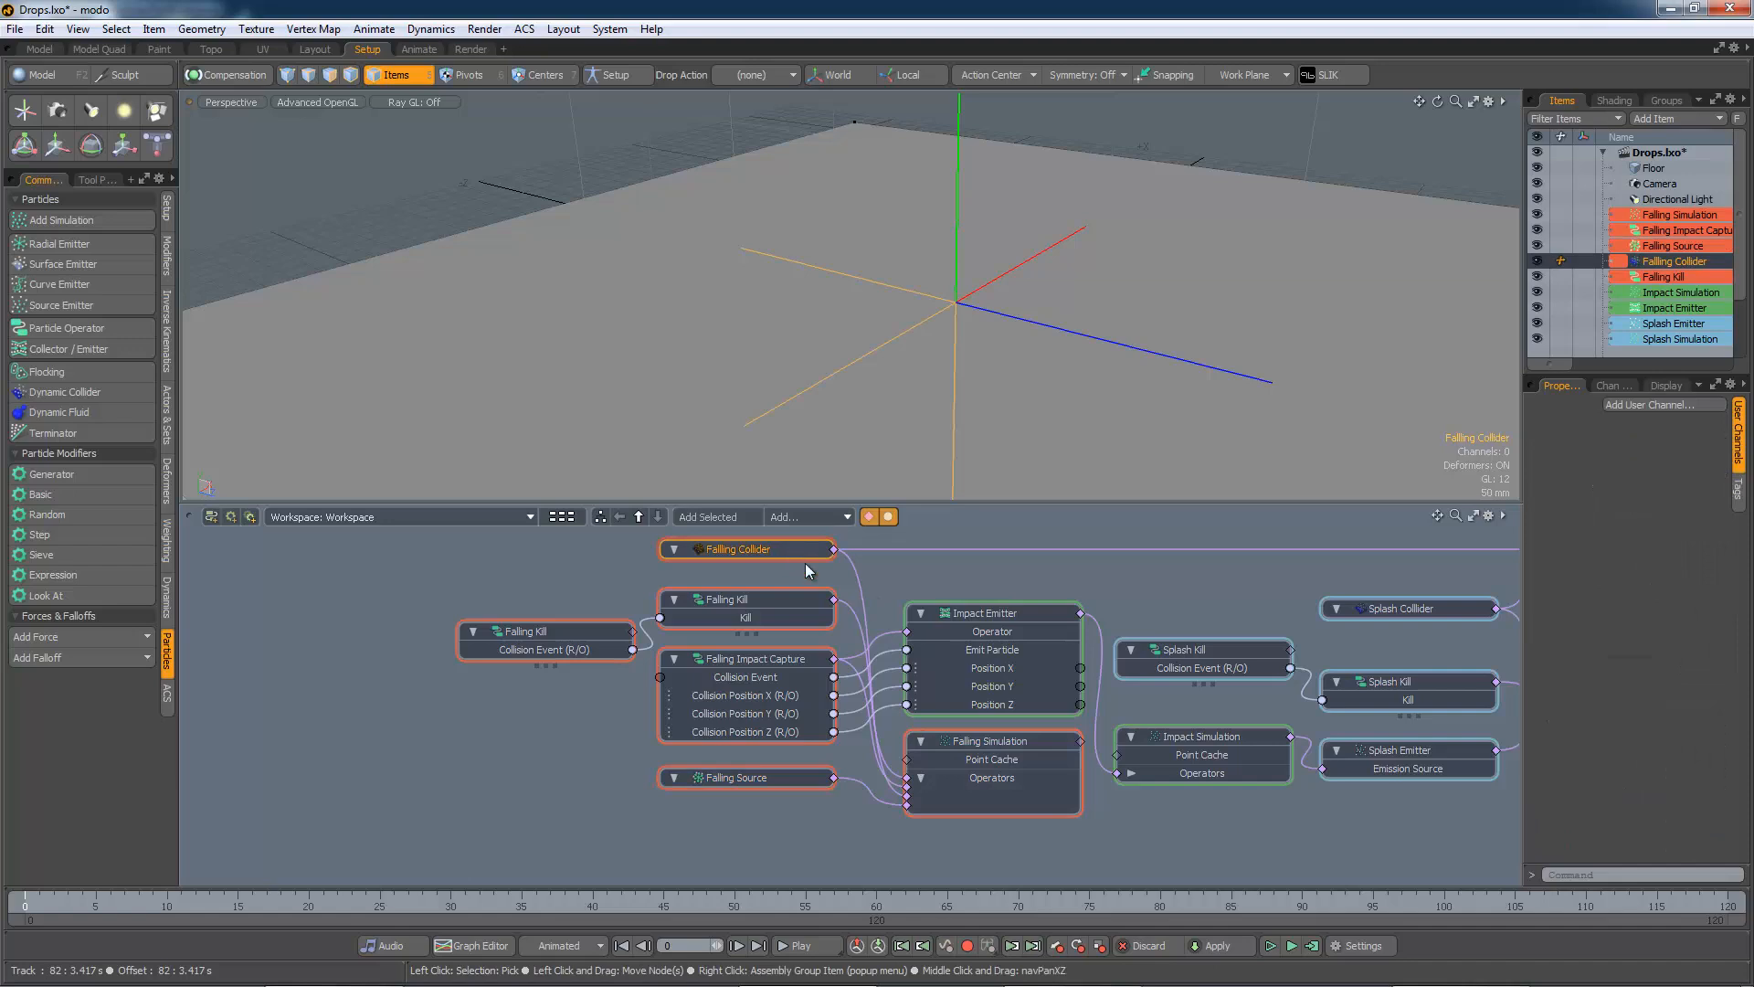
left_click(984, 740)
left_click_drag(1363, 572, 896, 646, "alt")
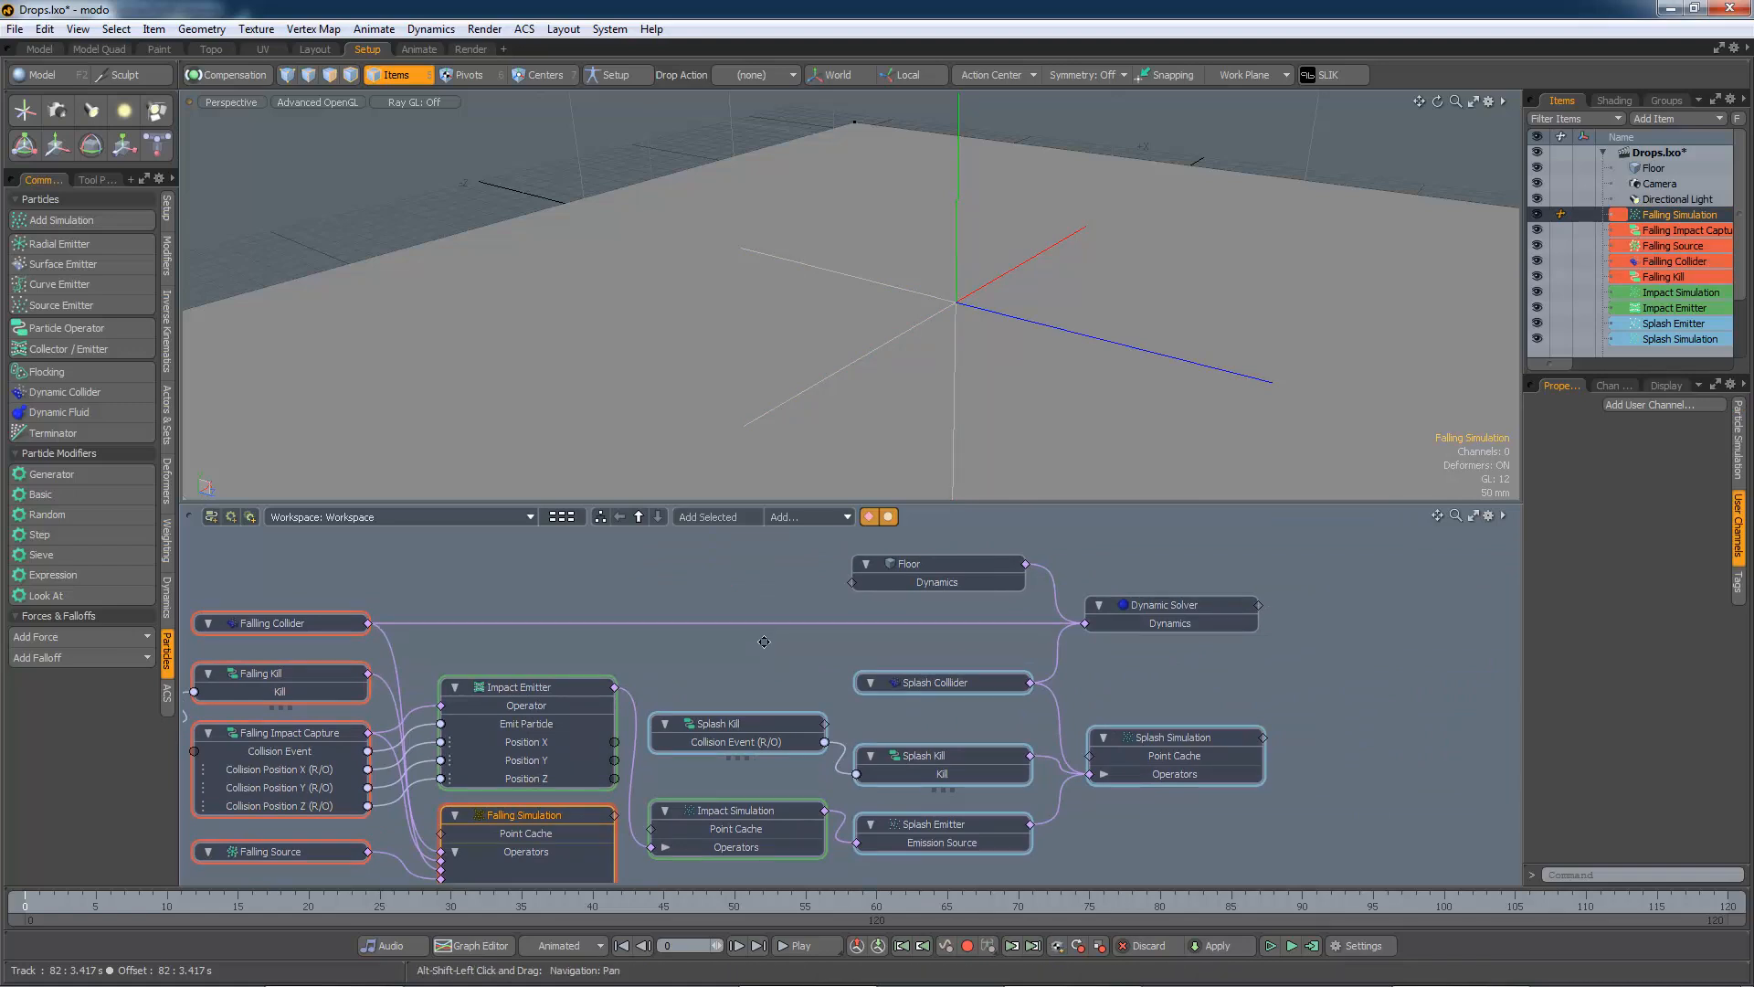
left_click_drag(763, 644, 1165, 594, "alt")
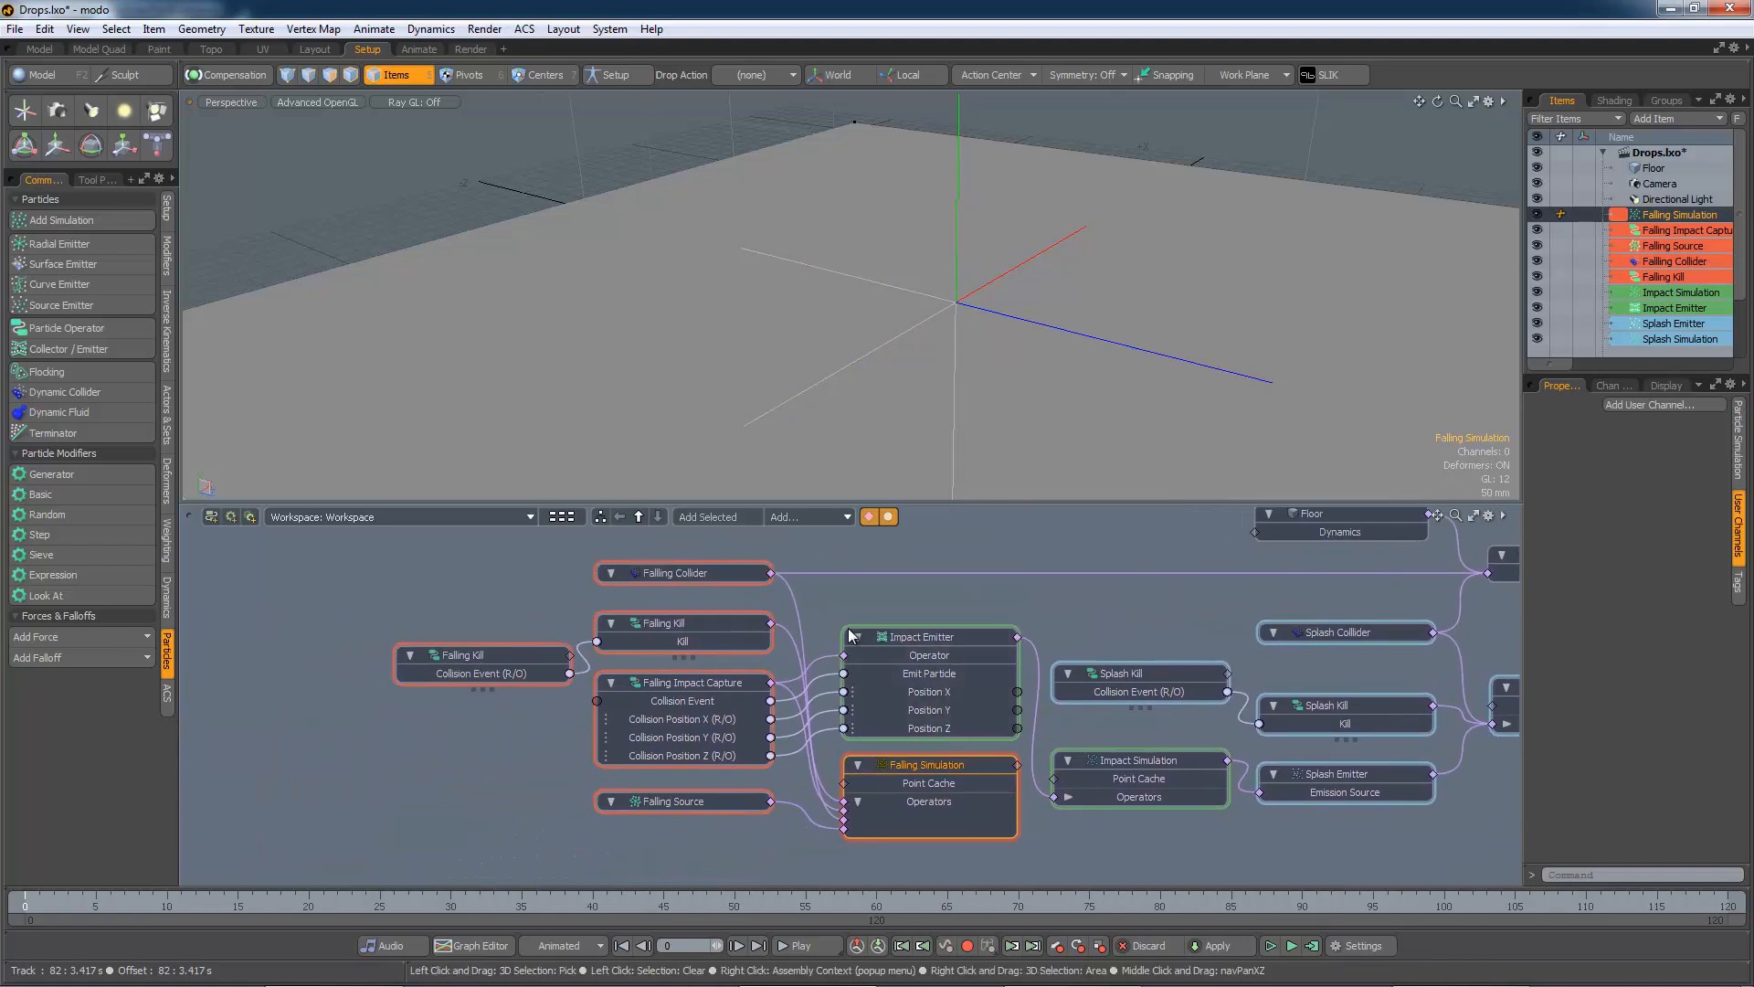
left_click(682, 682)
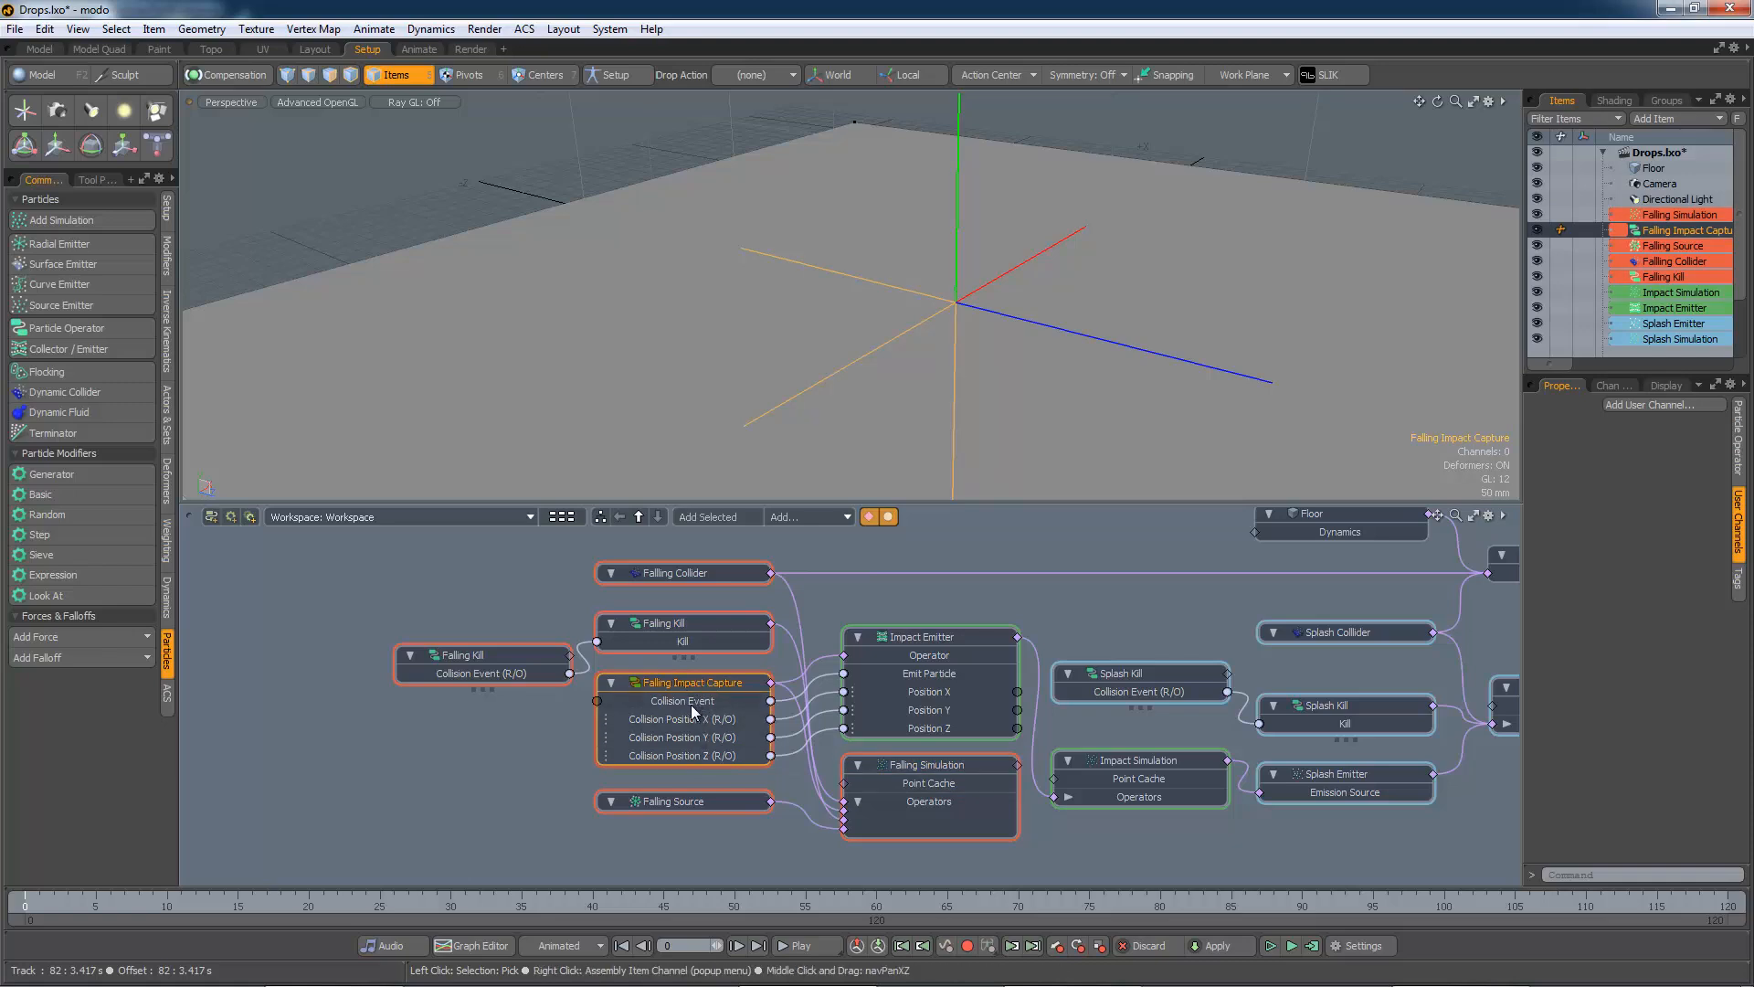
left_click(691, 702)
left_click(937, 651)
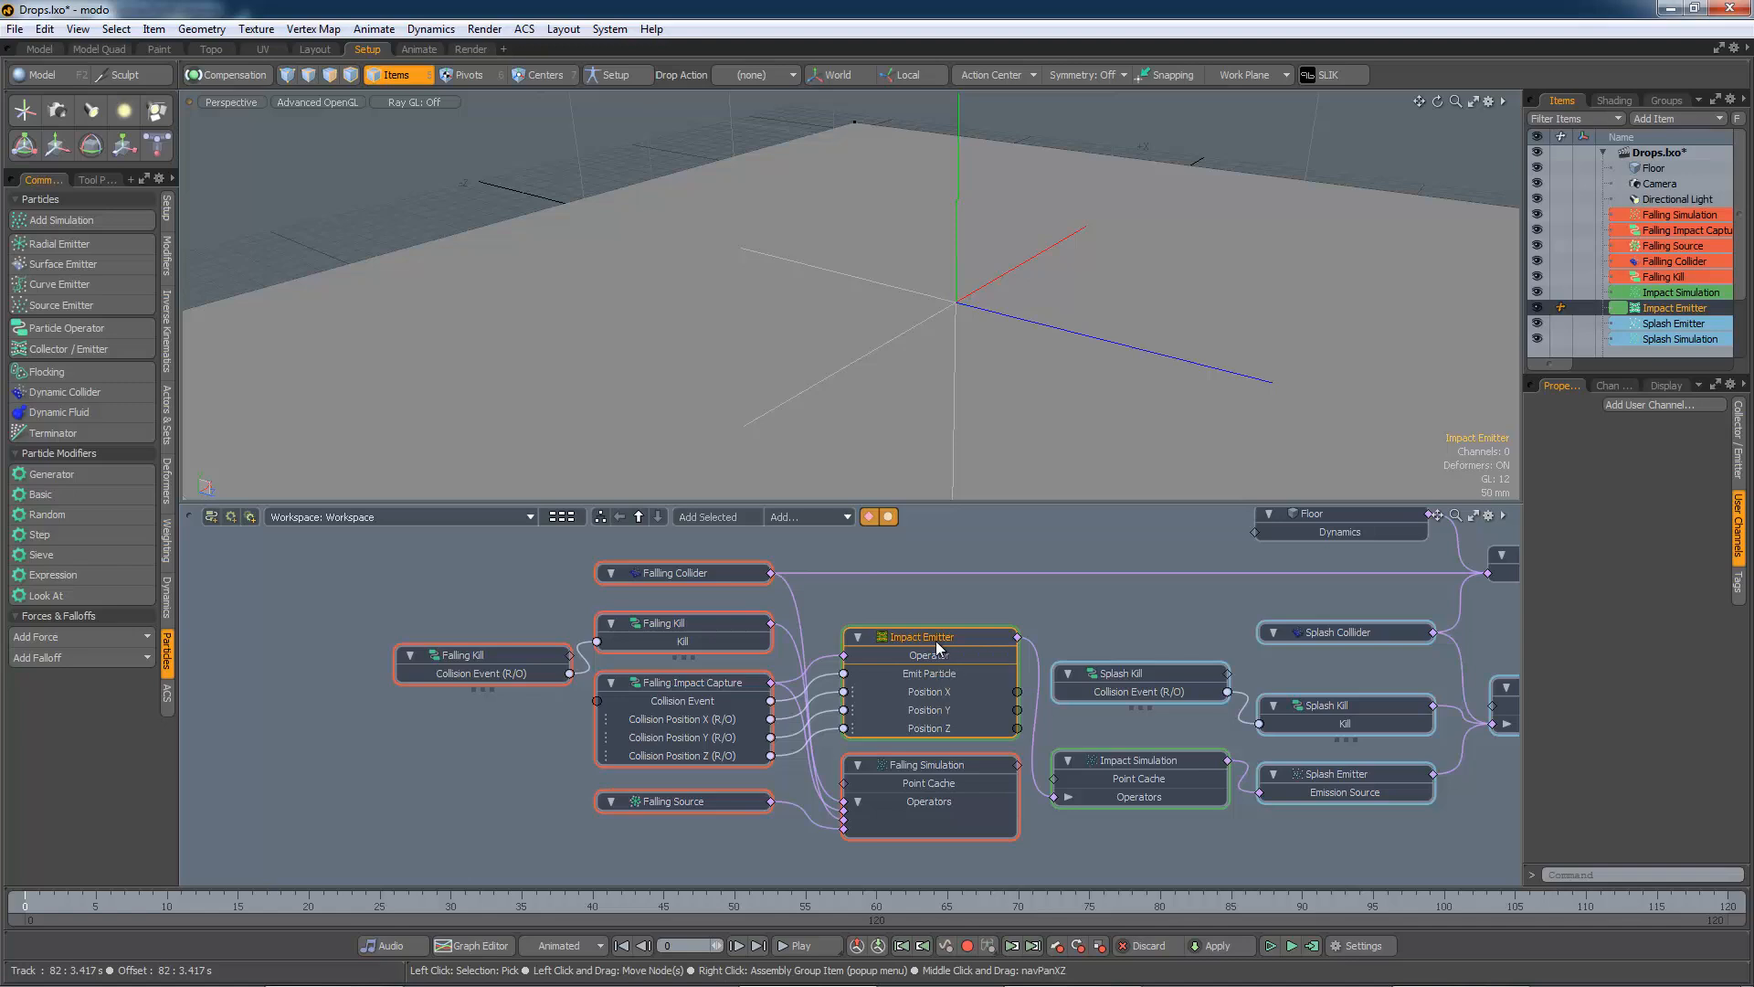
left_click(696, 704)
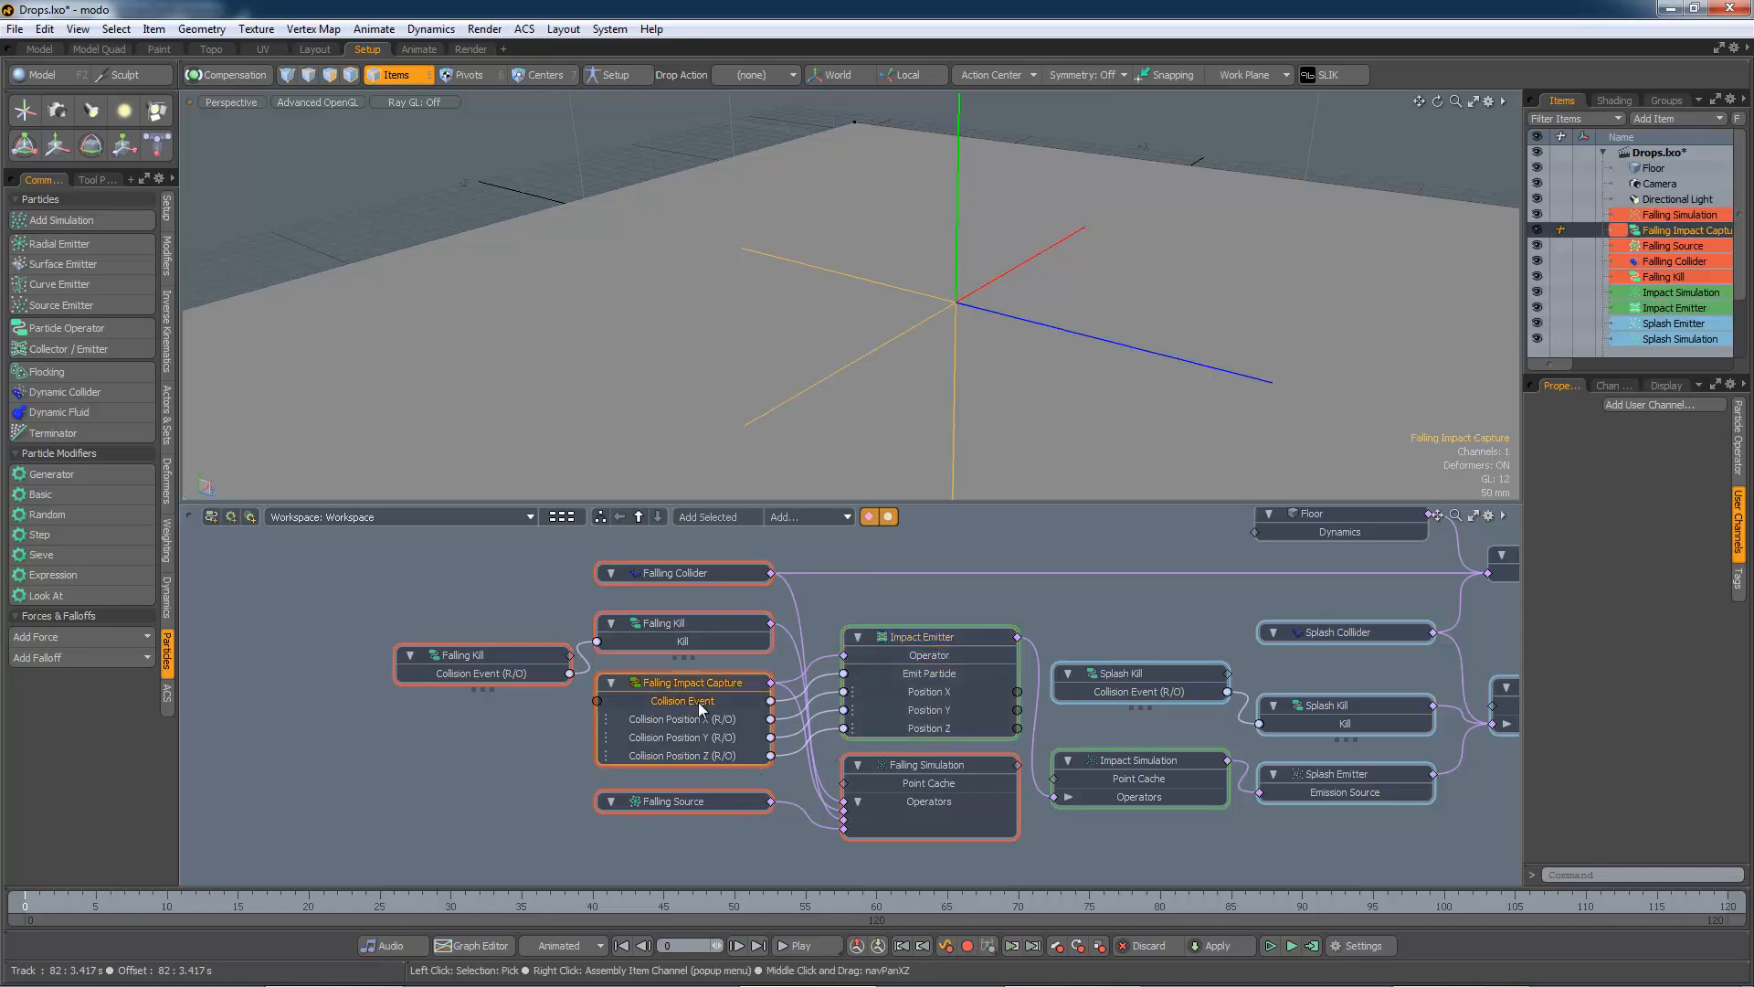
Add a Collision Event particle feature to the Falling Impact Capture node
right_click(678, 682)
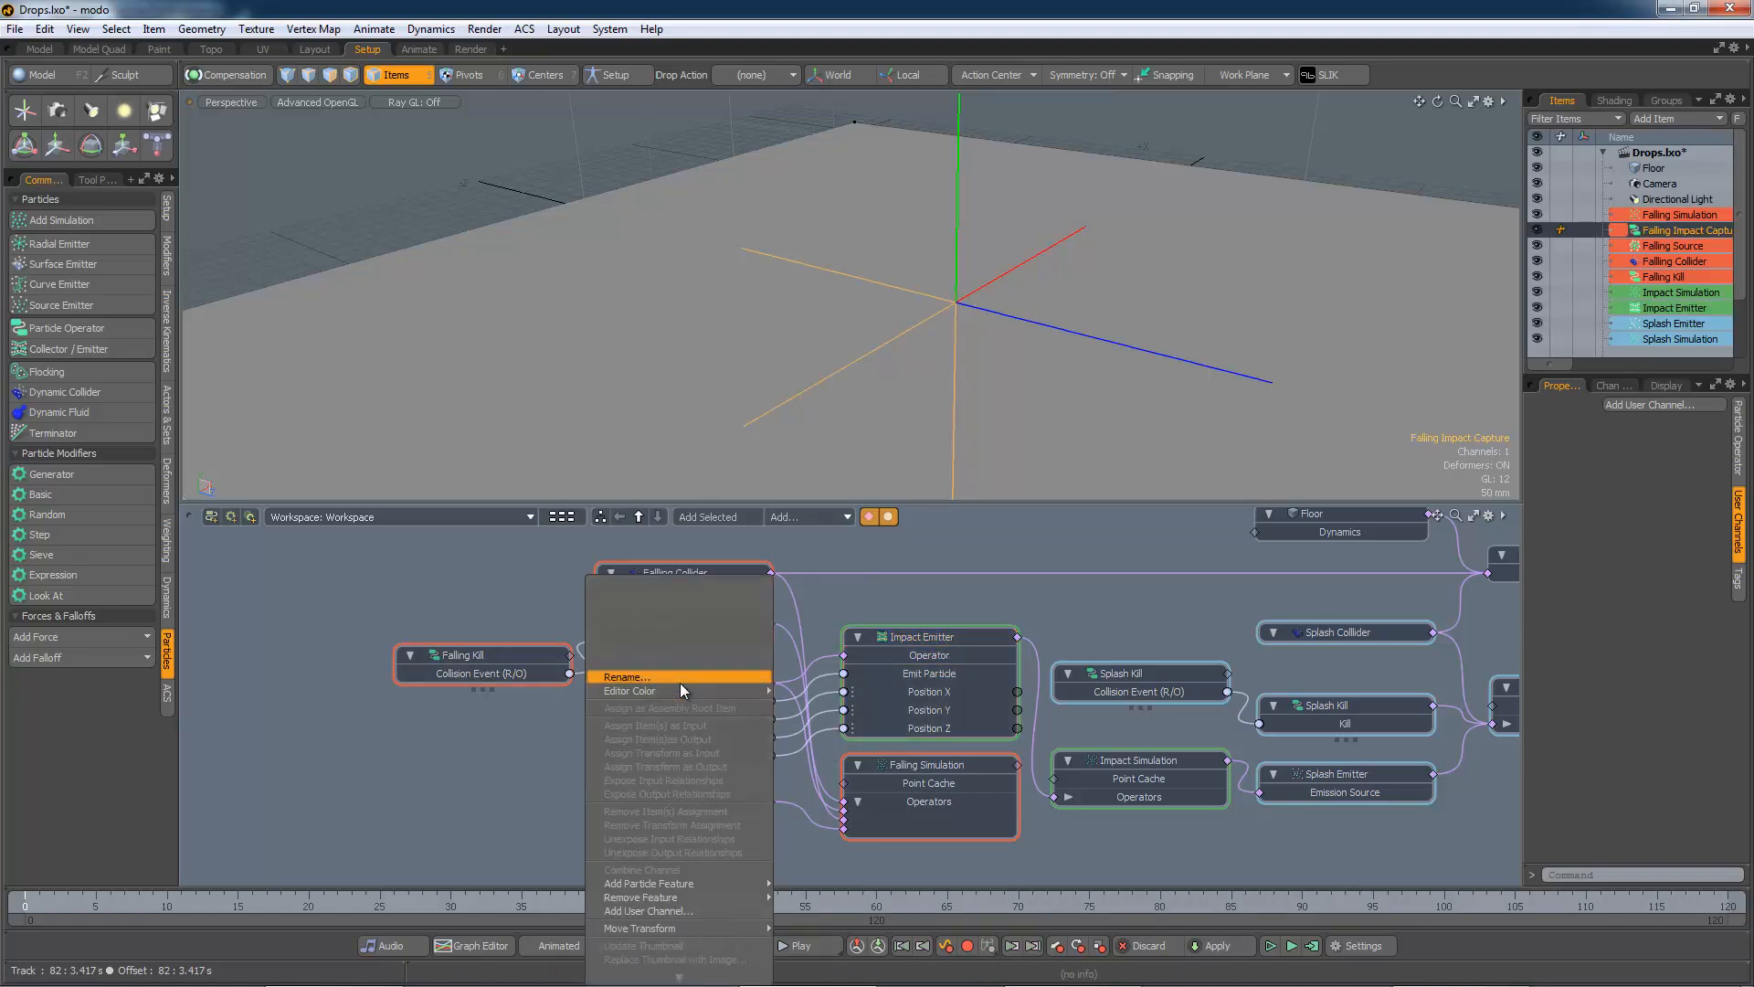
mouse_move(726, 883)
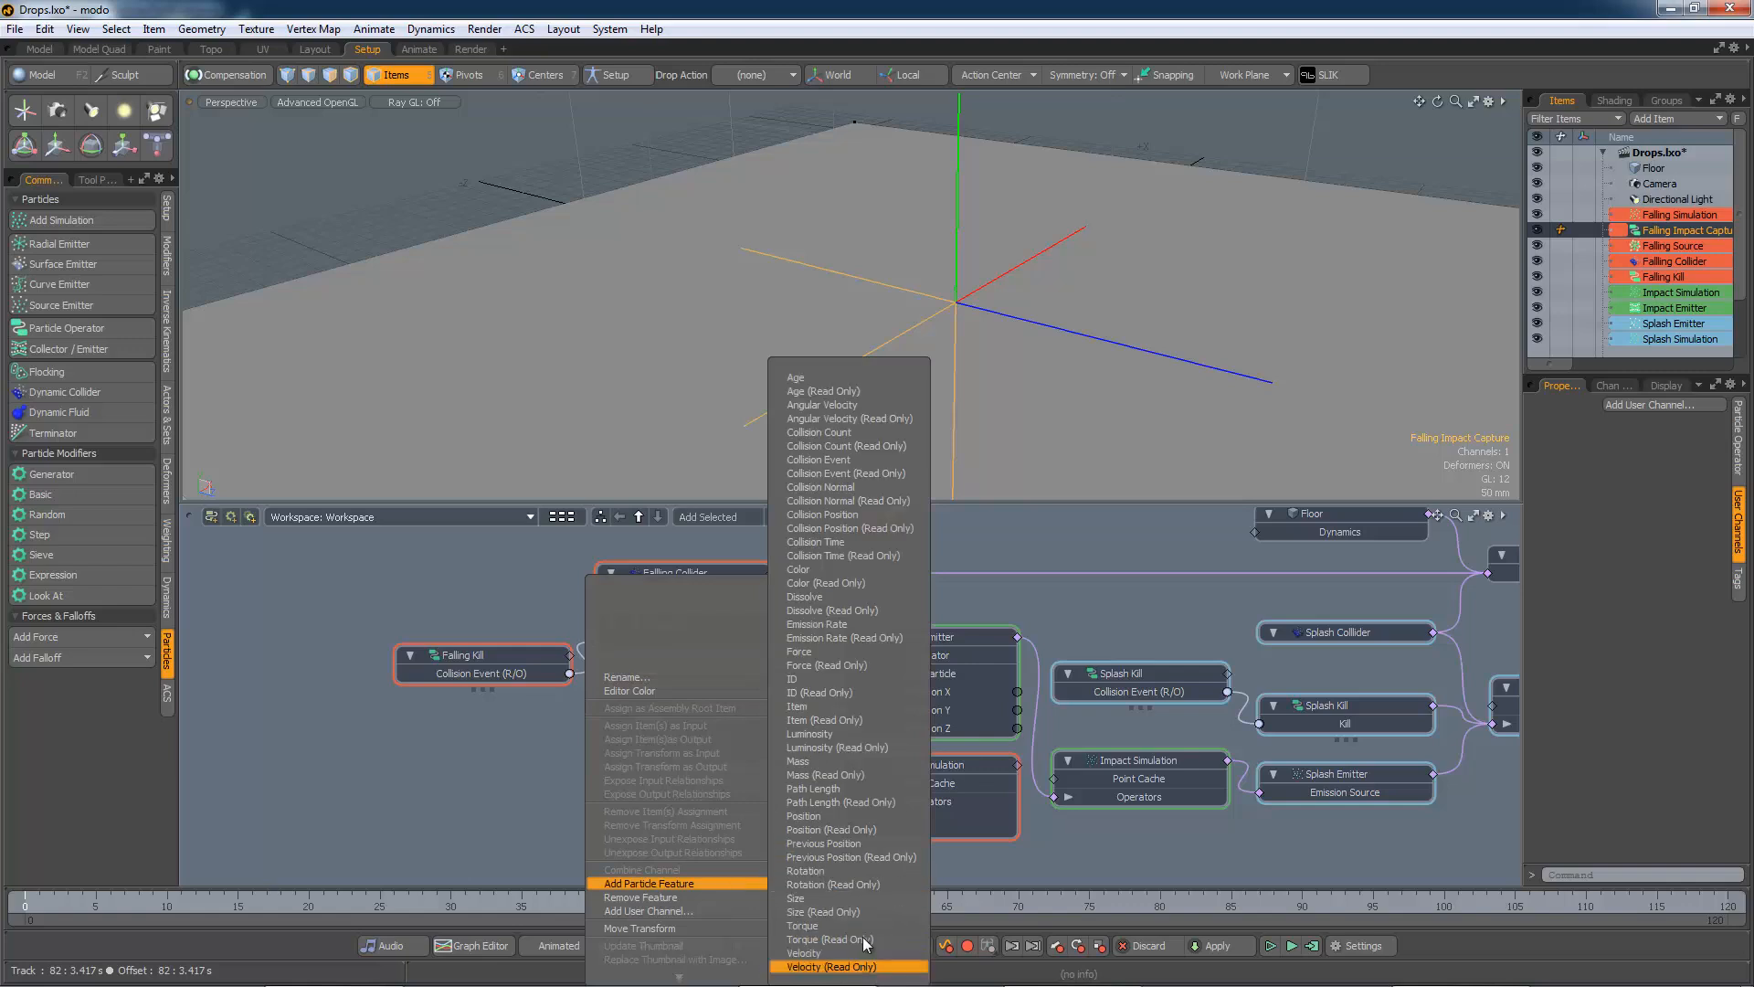
left_click(849, 460)
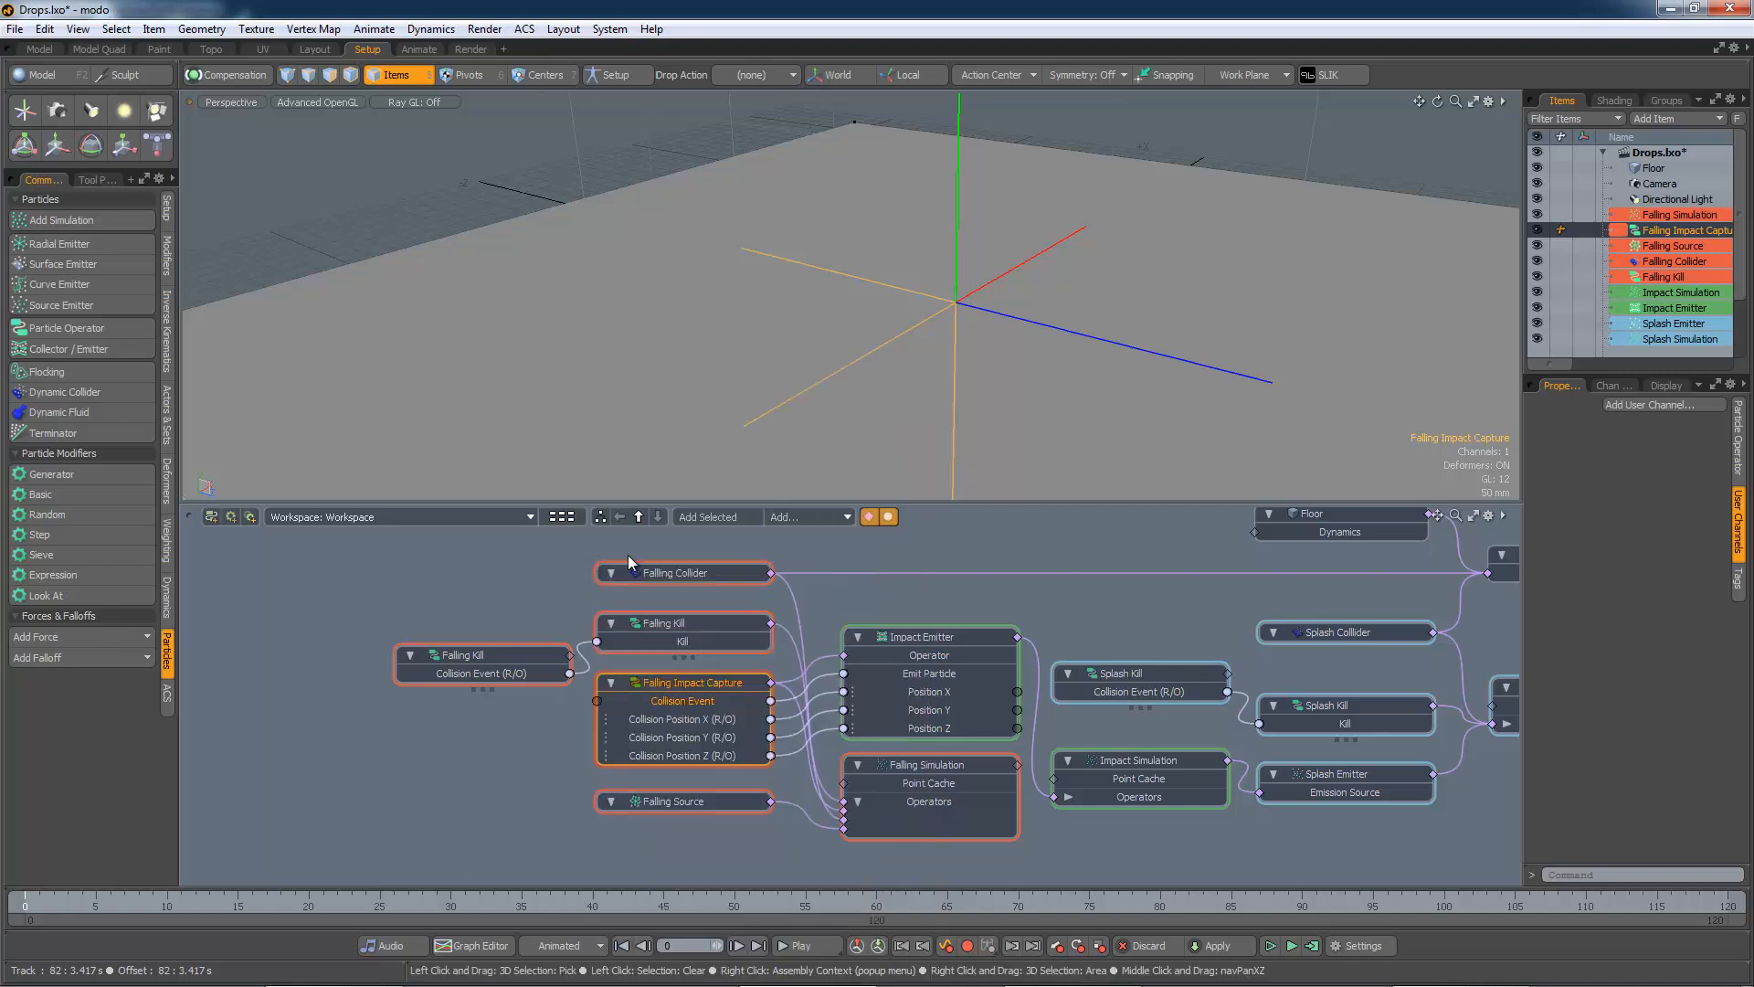
Show the collision position channels' links to the Impact Emitter's Position X, Y and Z
left_click_drag(681, 719, 696, 754)
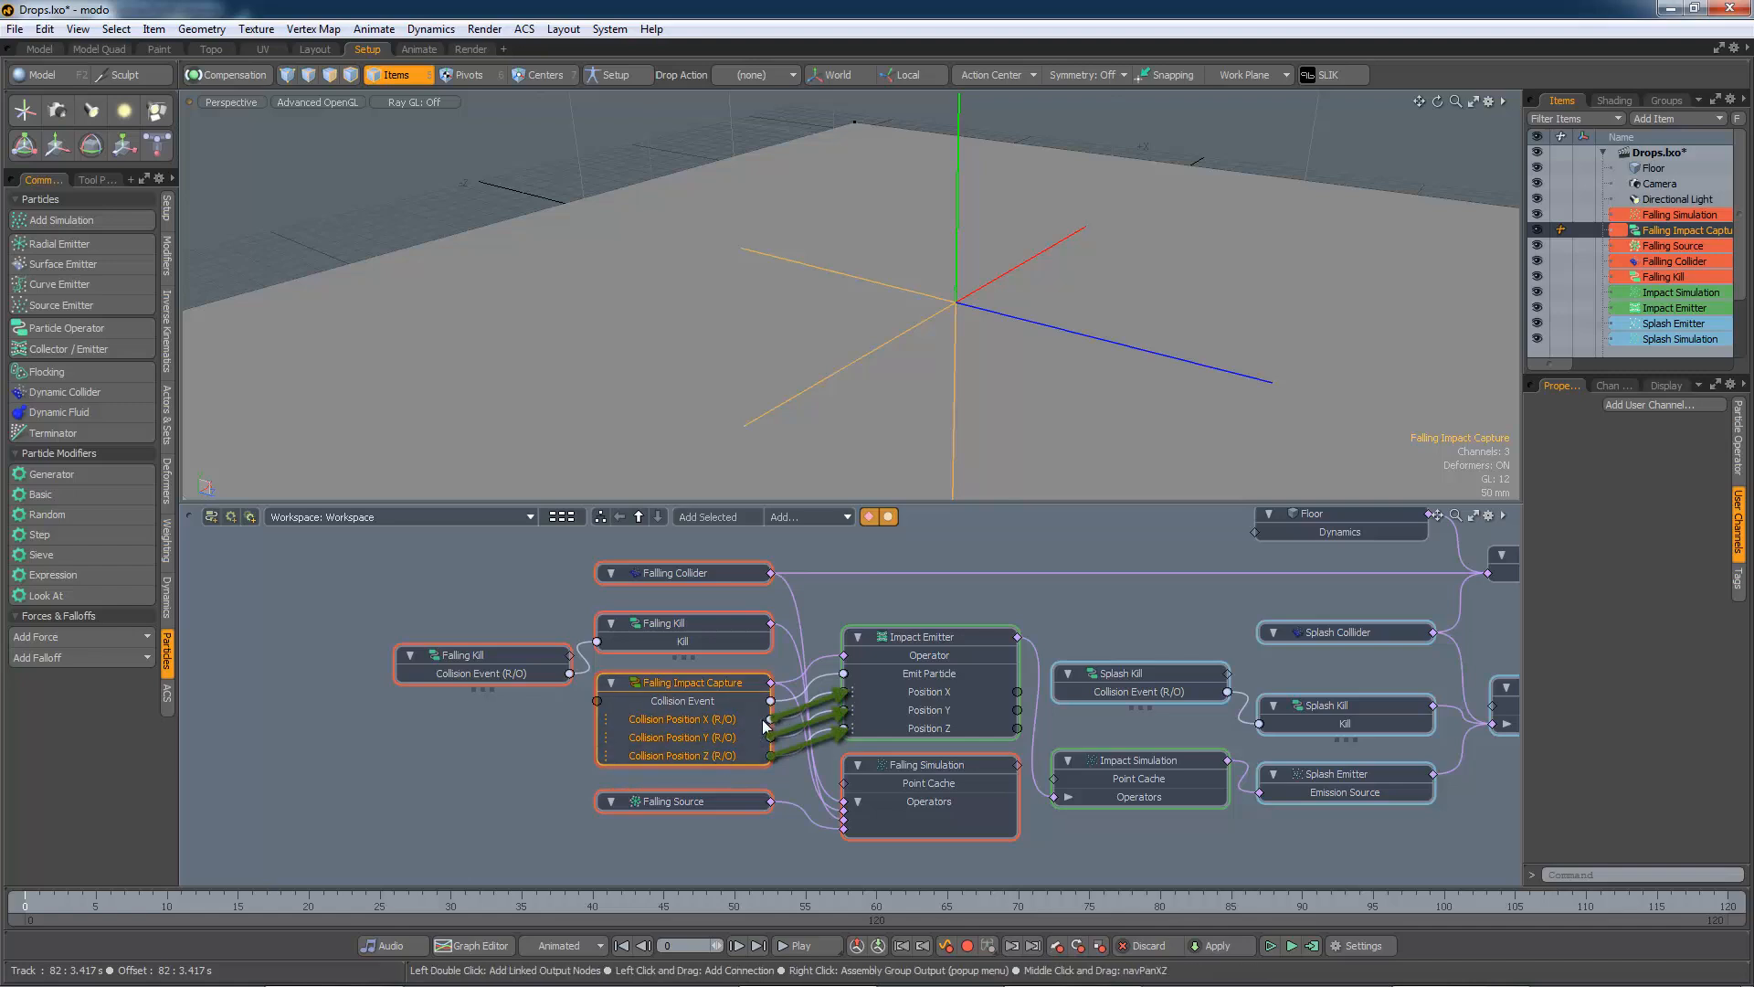
left_click(948, 689)
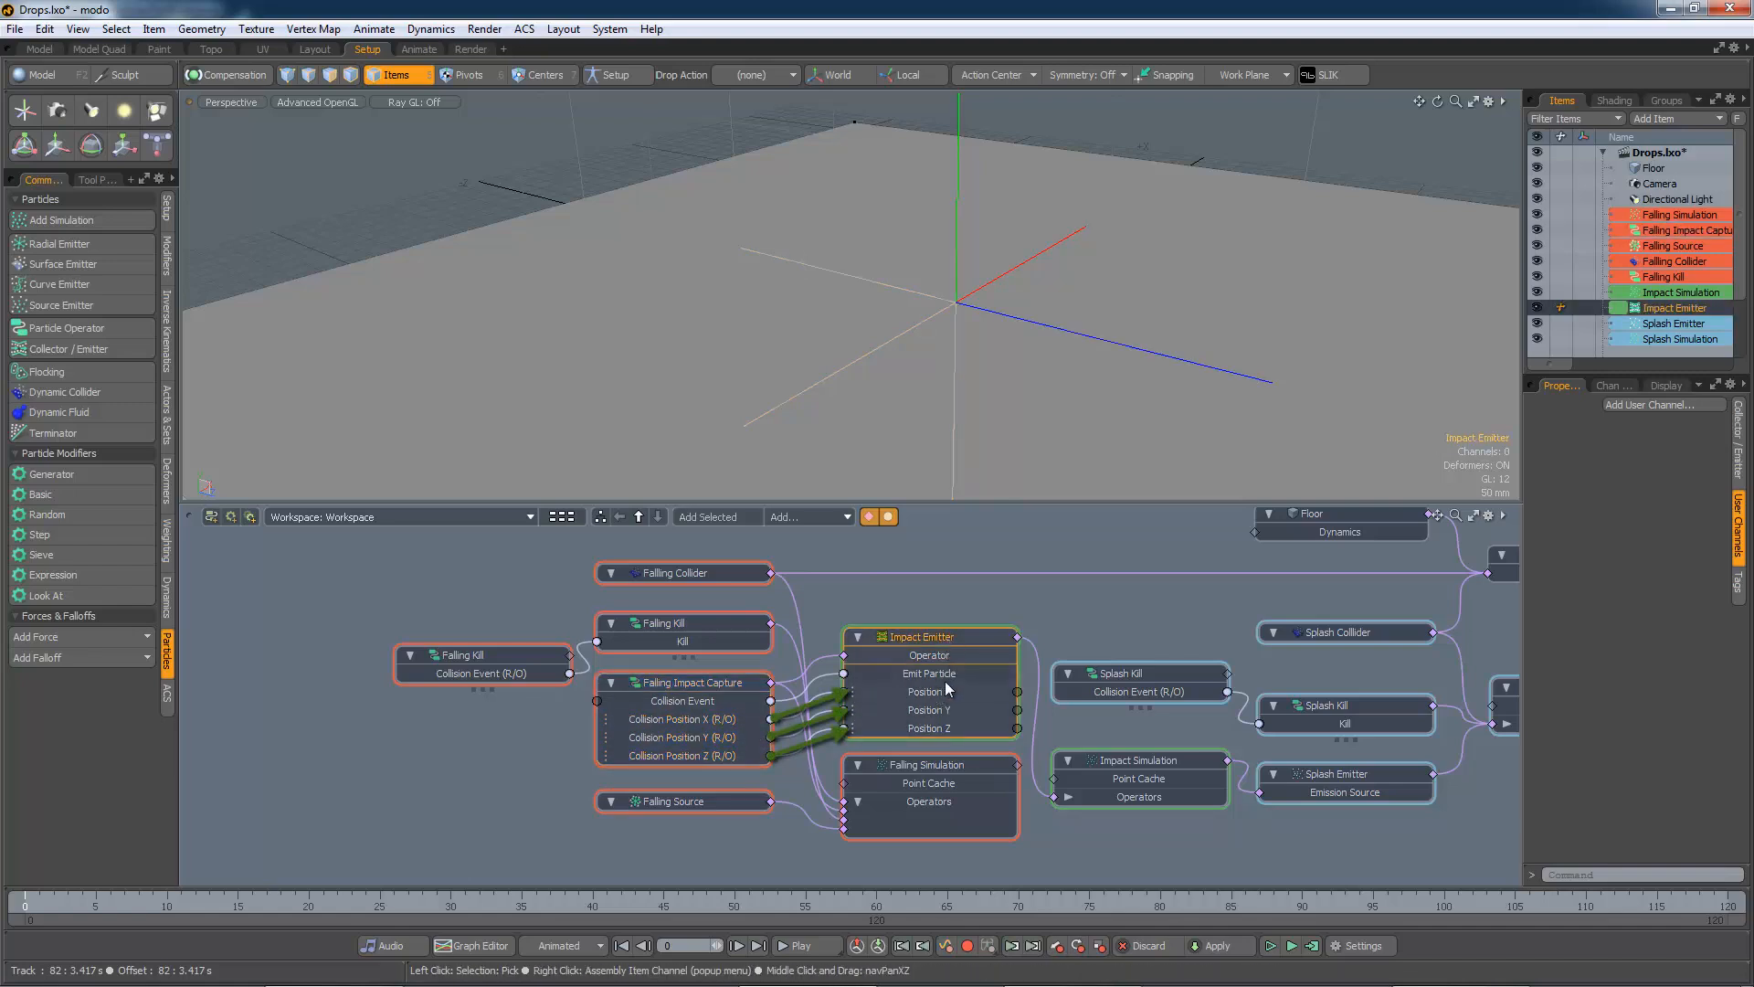
left_click(939, 695)
left_click(939, 708, "shift")
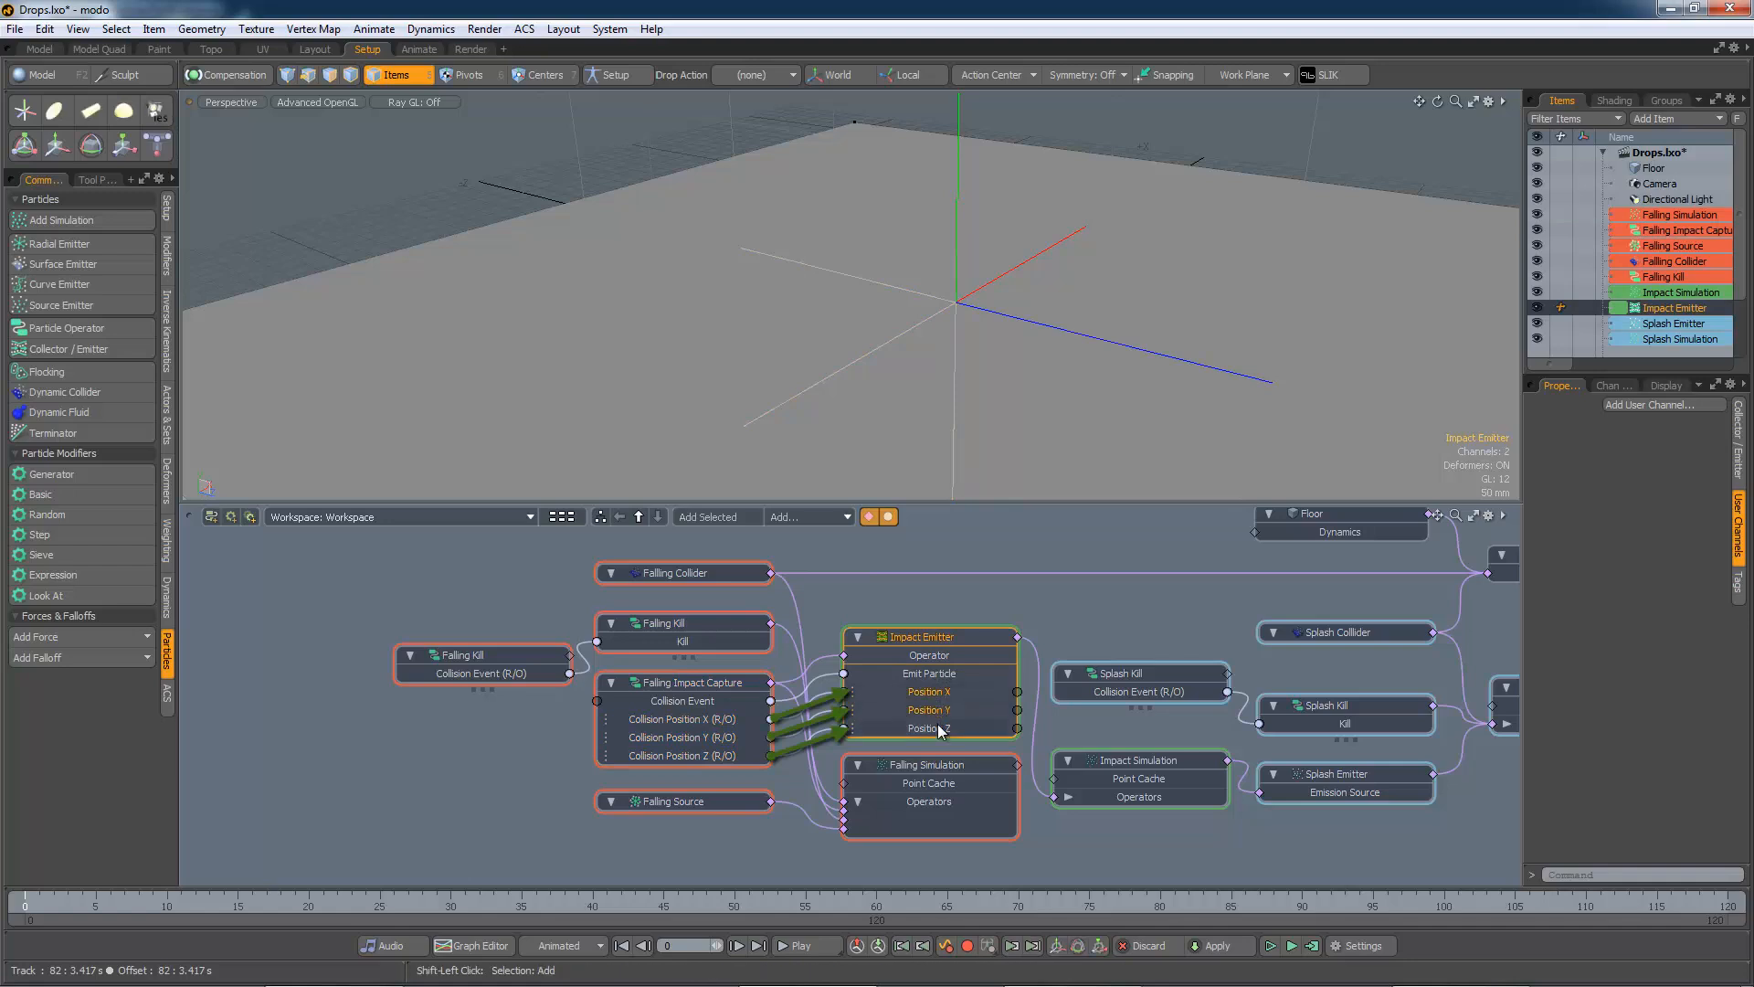
left_click(938, 726, "shift")
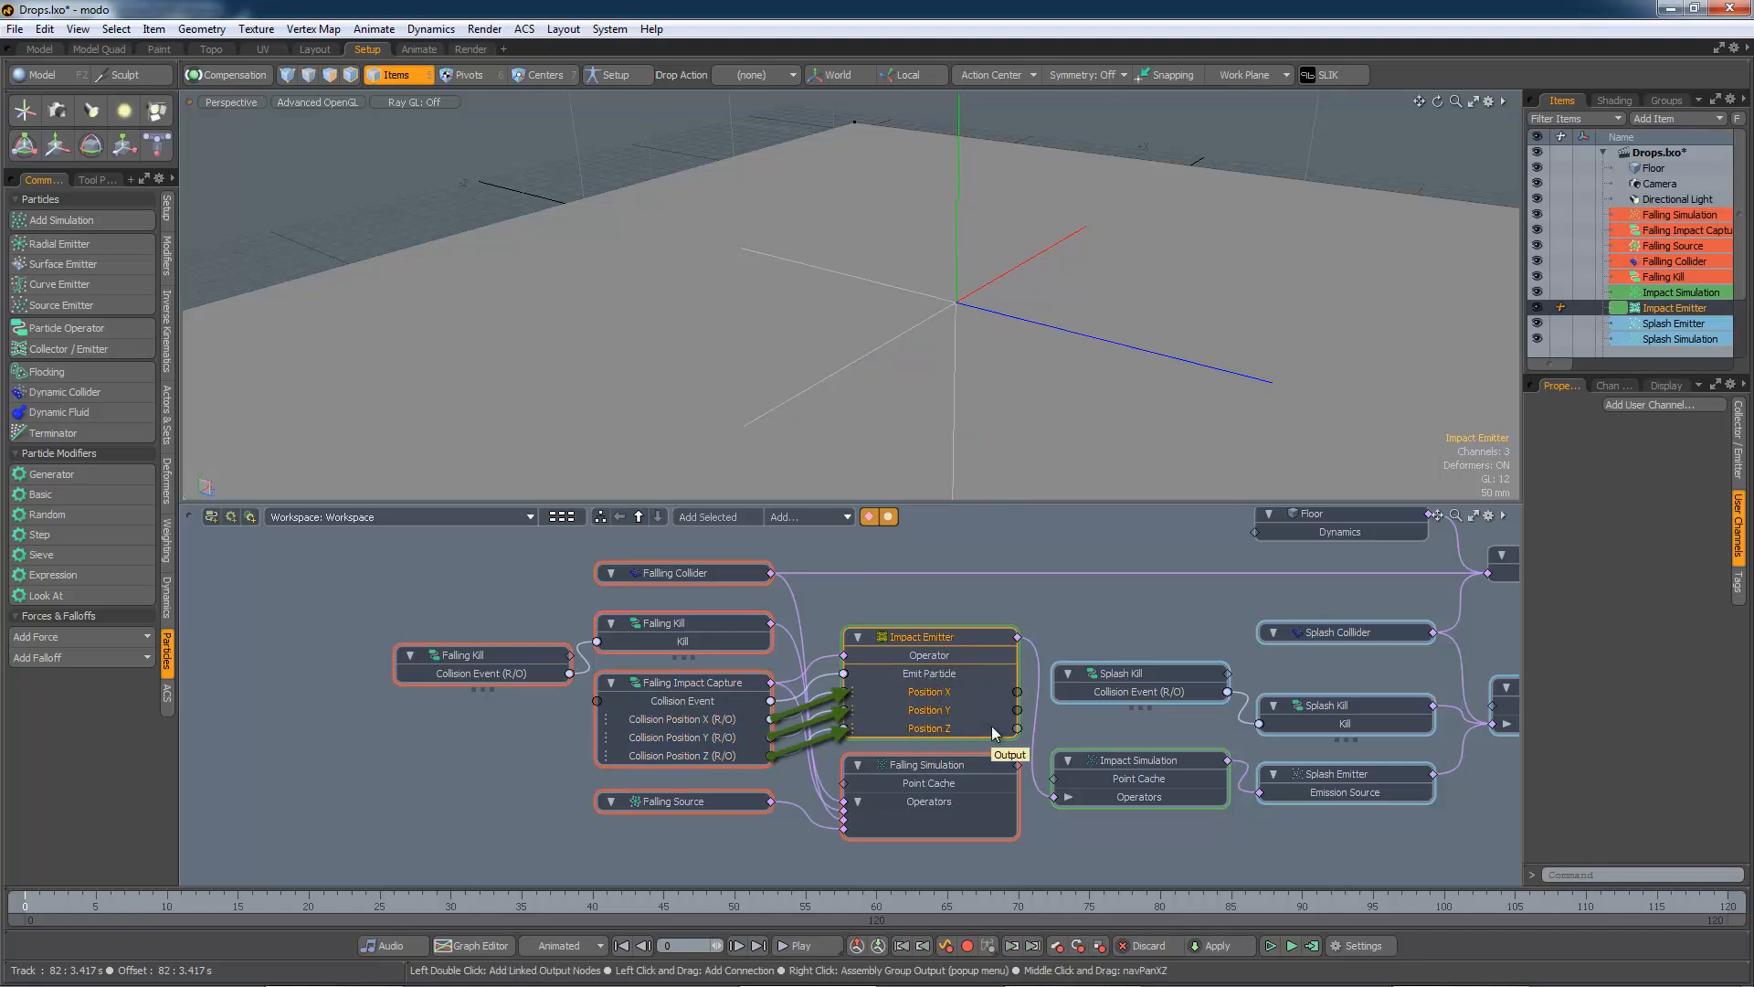
left_click(1038, 605)
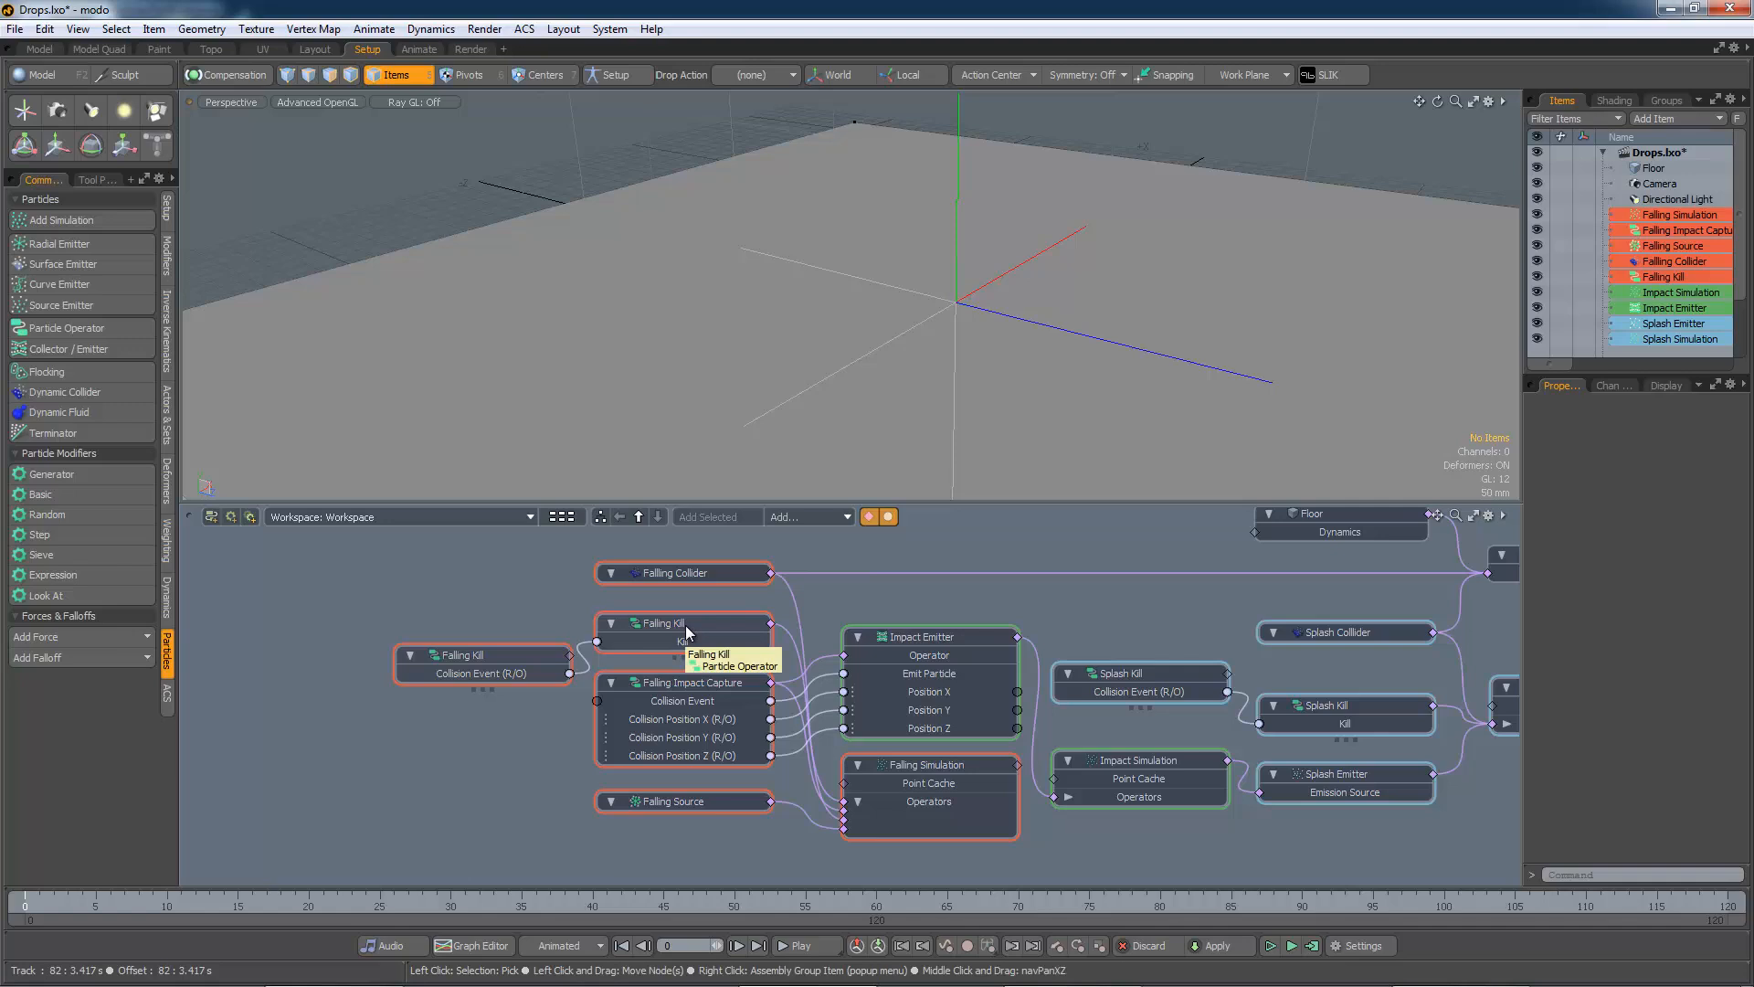
Nudge the left Falling Kill node up-left, select the Falling Kill operator, and pan to the splash nodes
left_click_drag(509, 671, 488, 658)
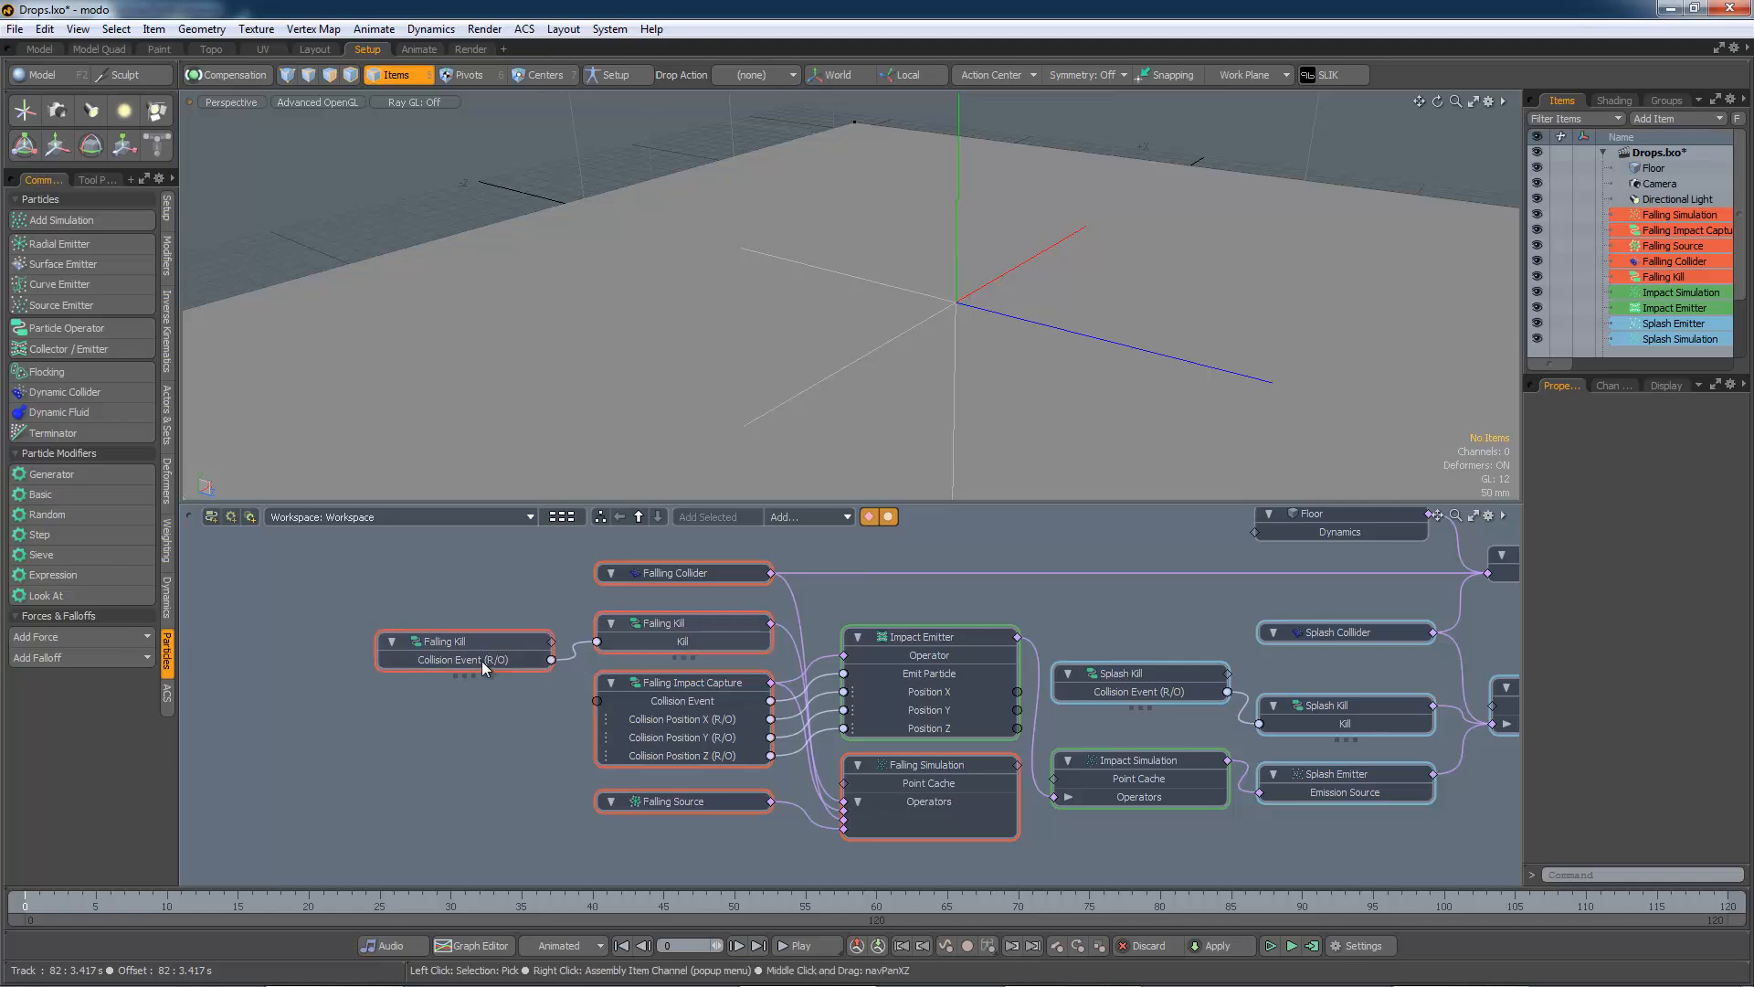
mouse_move(486, 666)
mouse_move(687, 647)
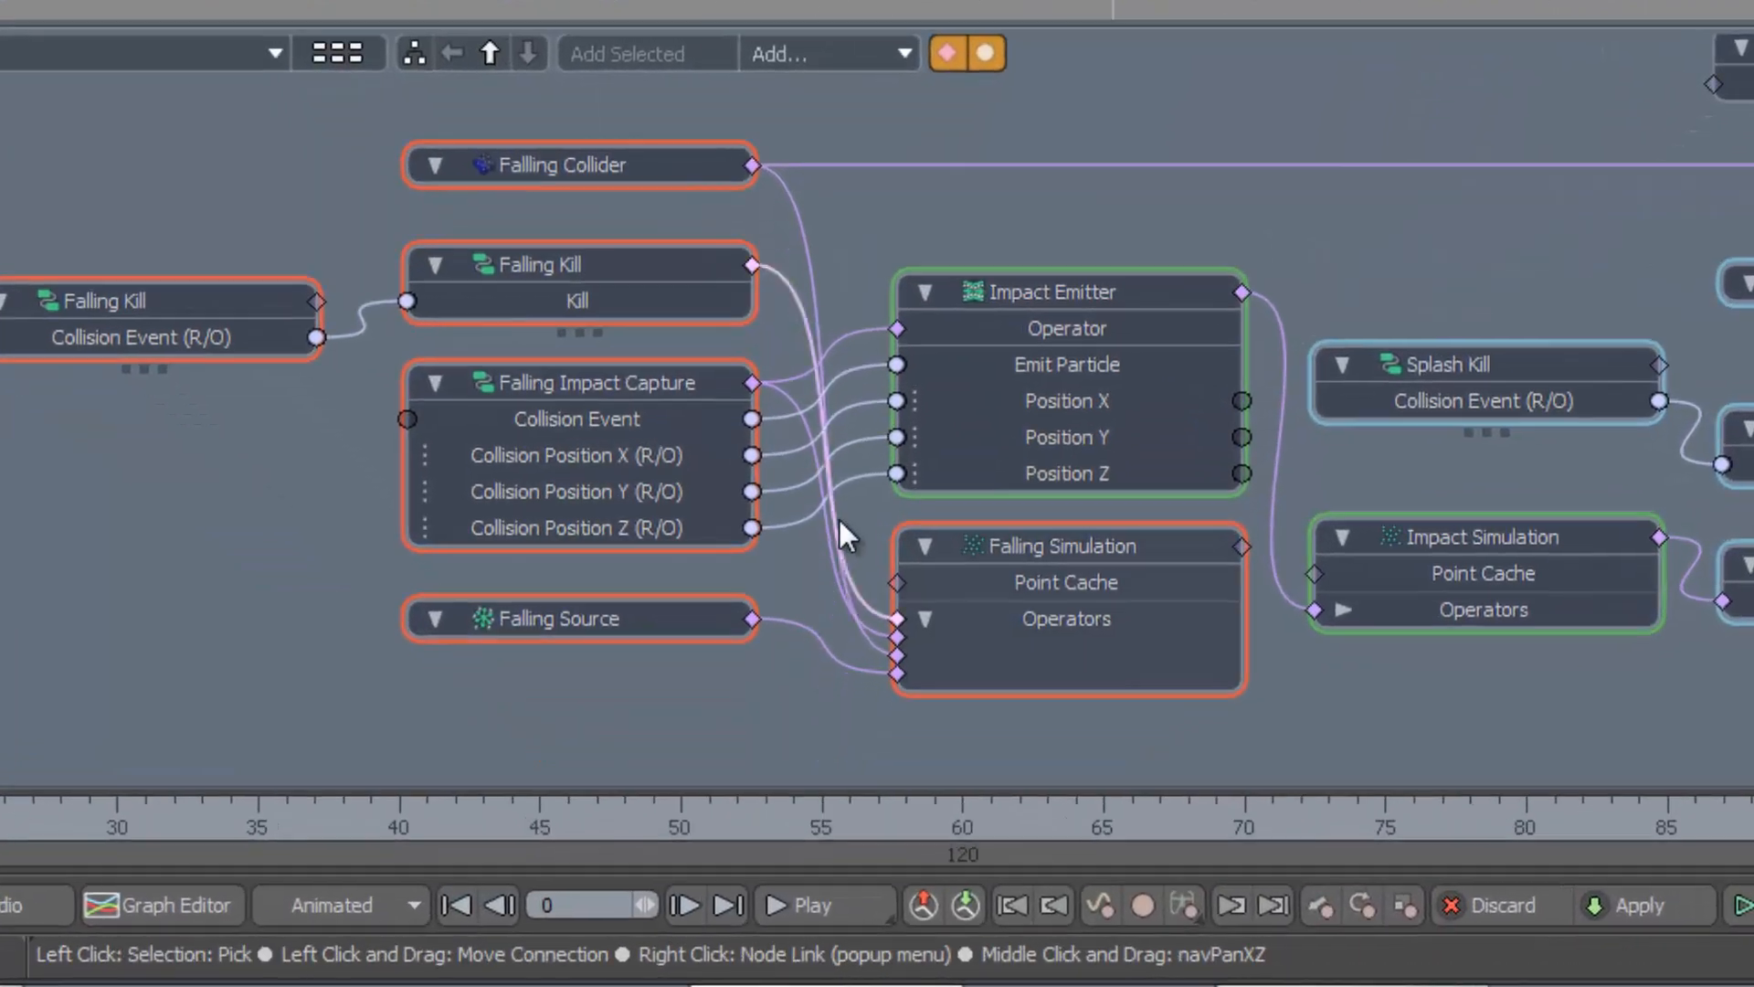
left_click(628, 265)
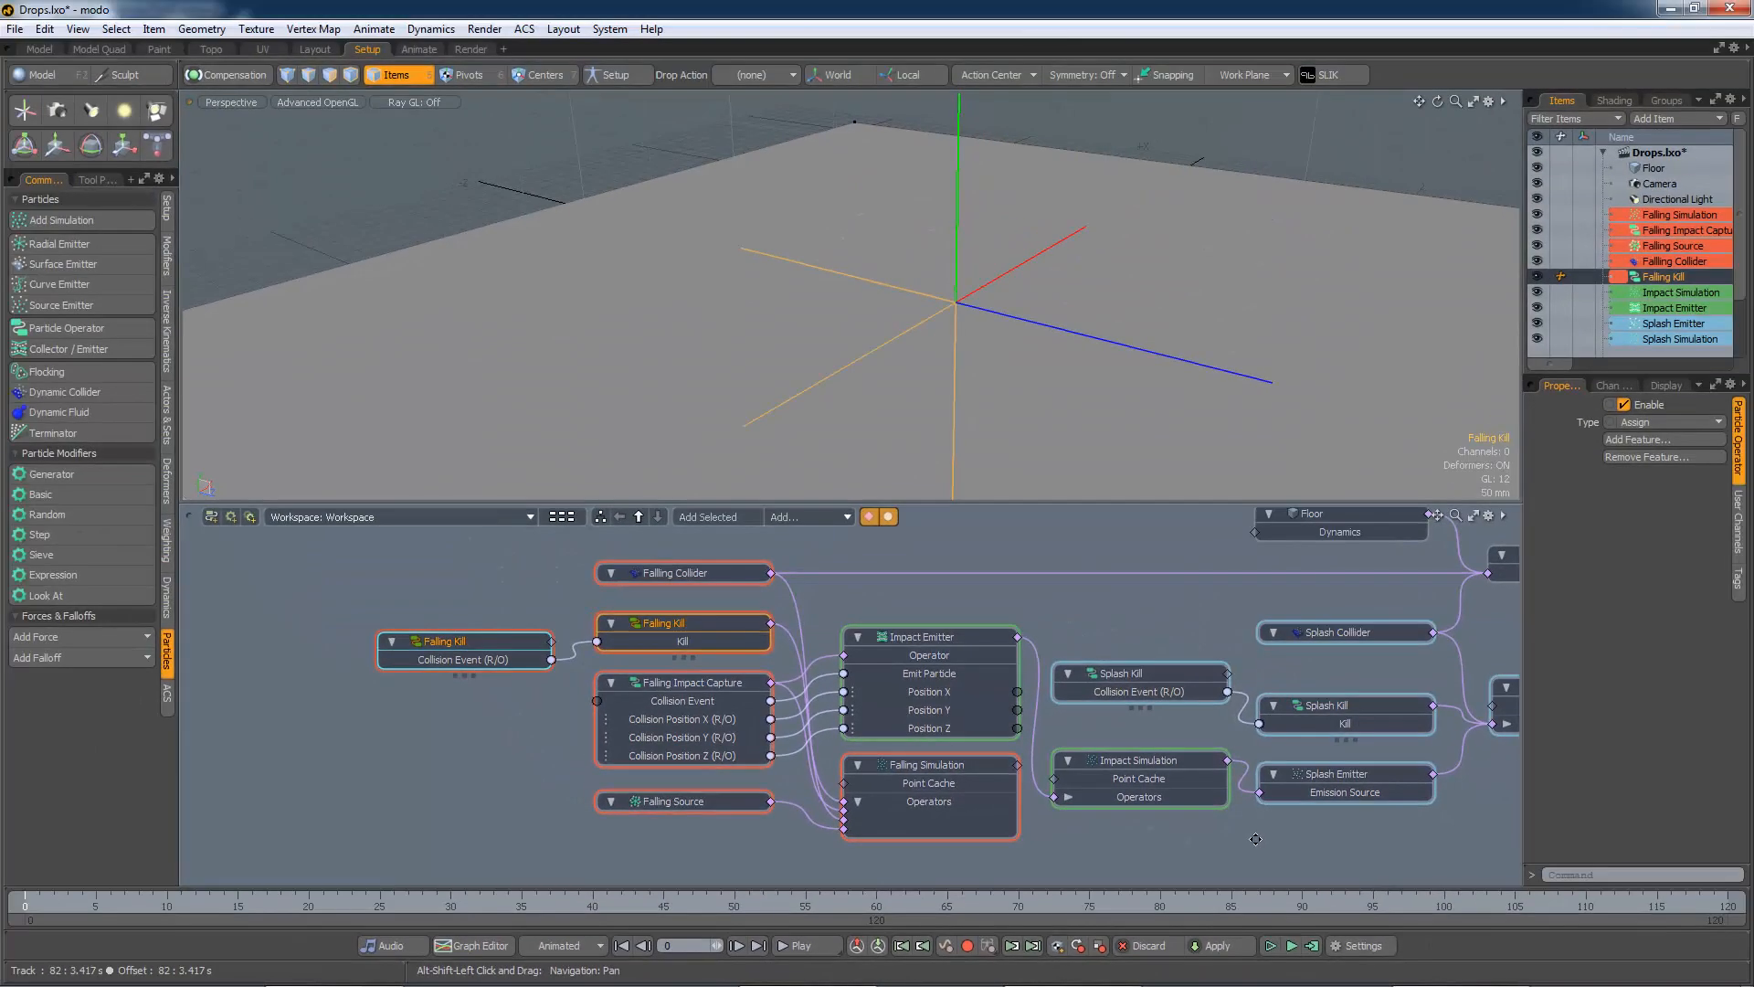
left_click_drag(1707, 692, 1457, 702, "alt+shift")
left_click_drag(1125, 844, 940, 845, "alt+shift")
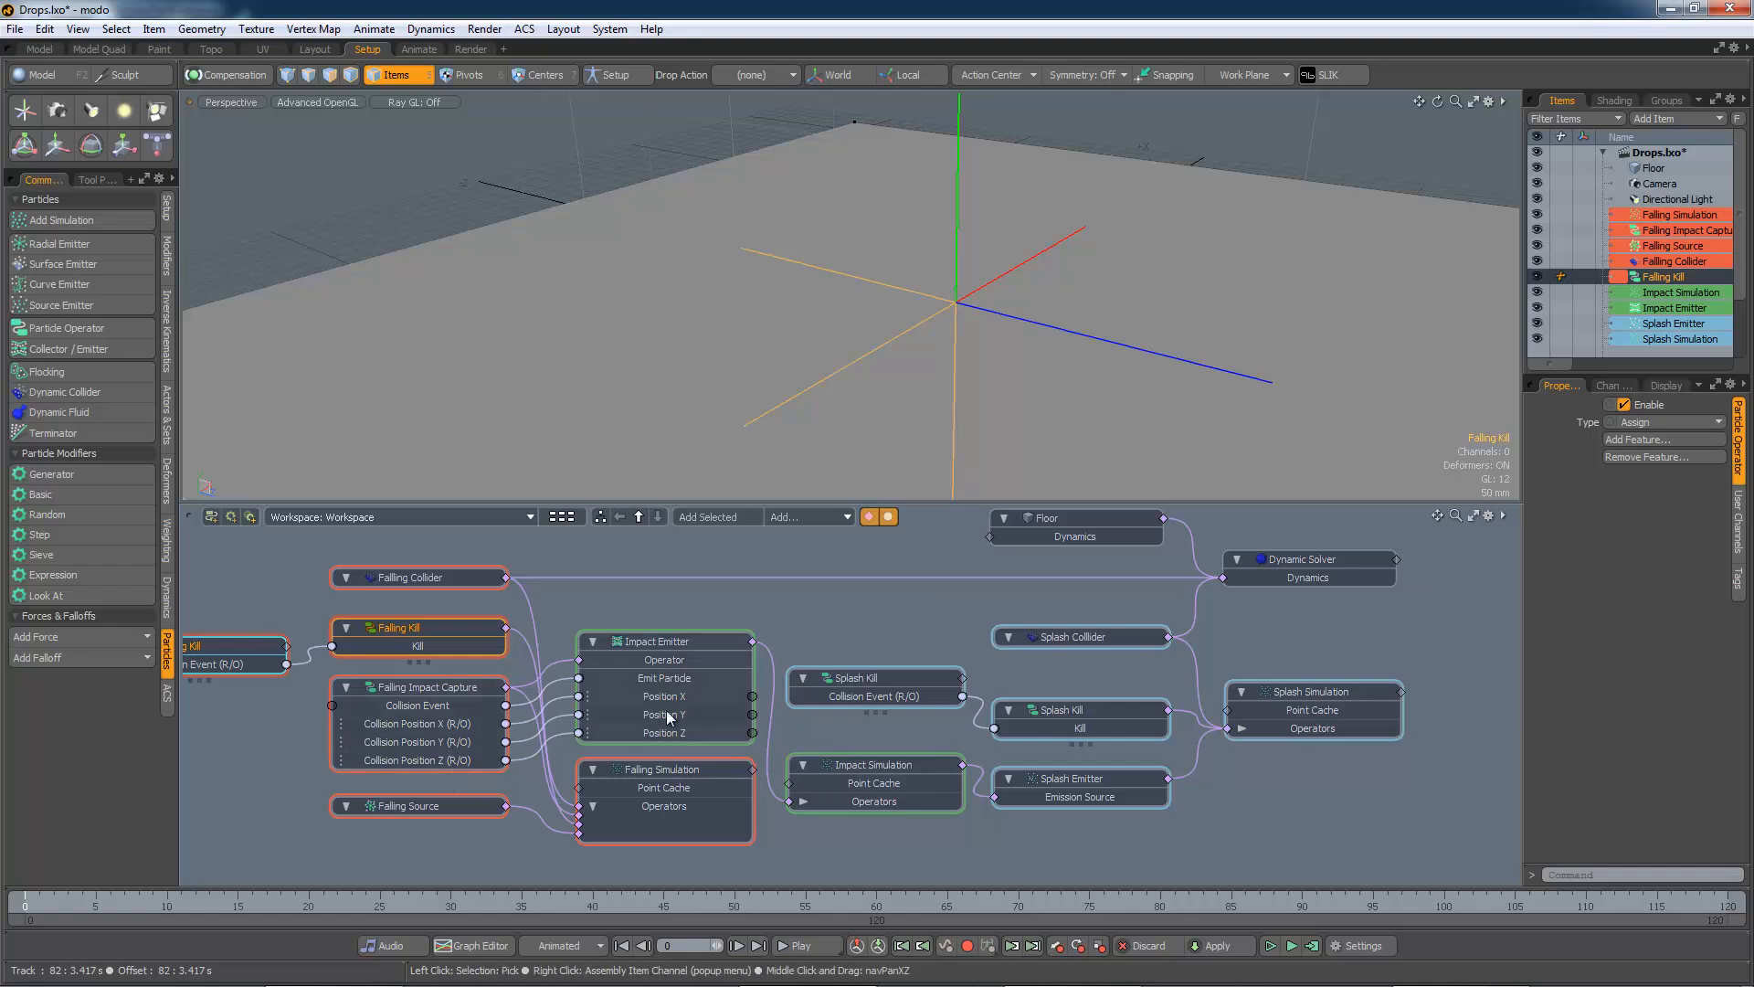
left_click(875, 764)
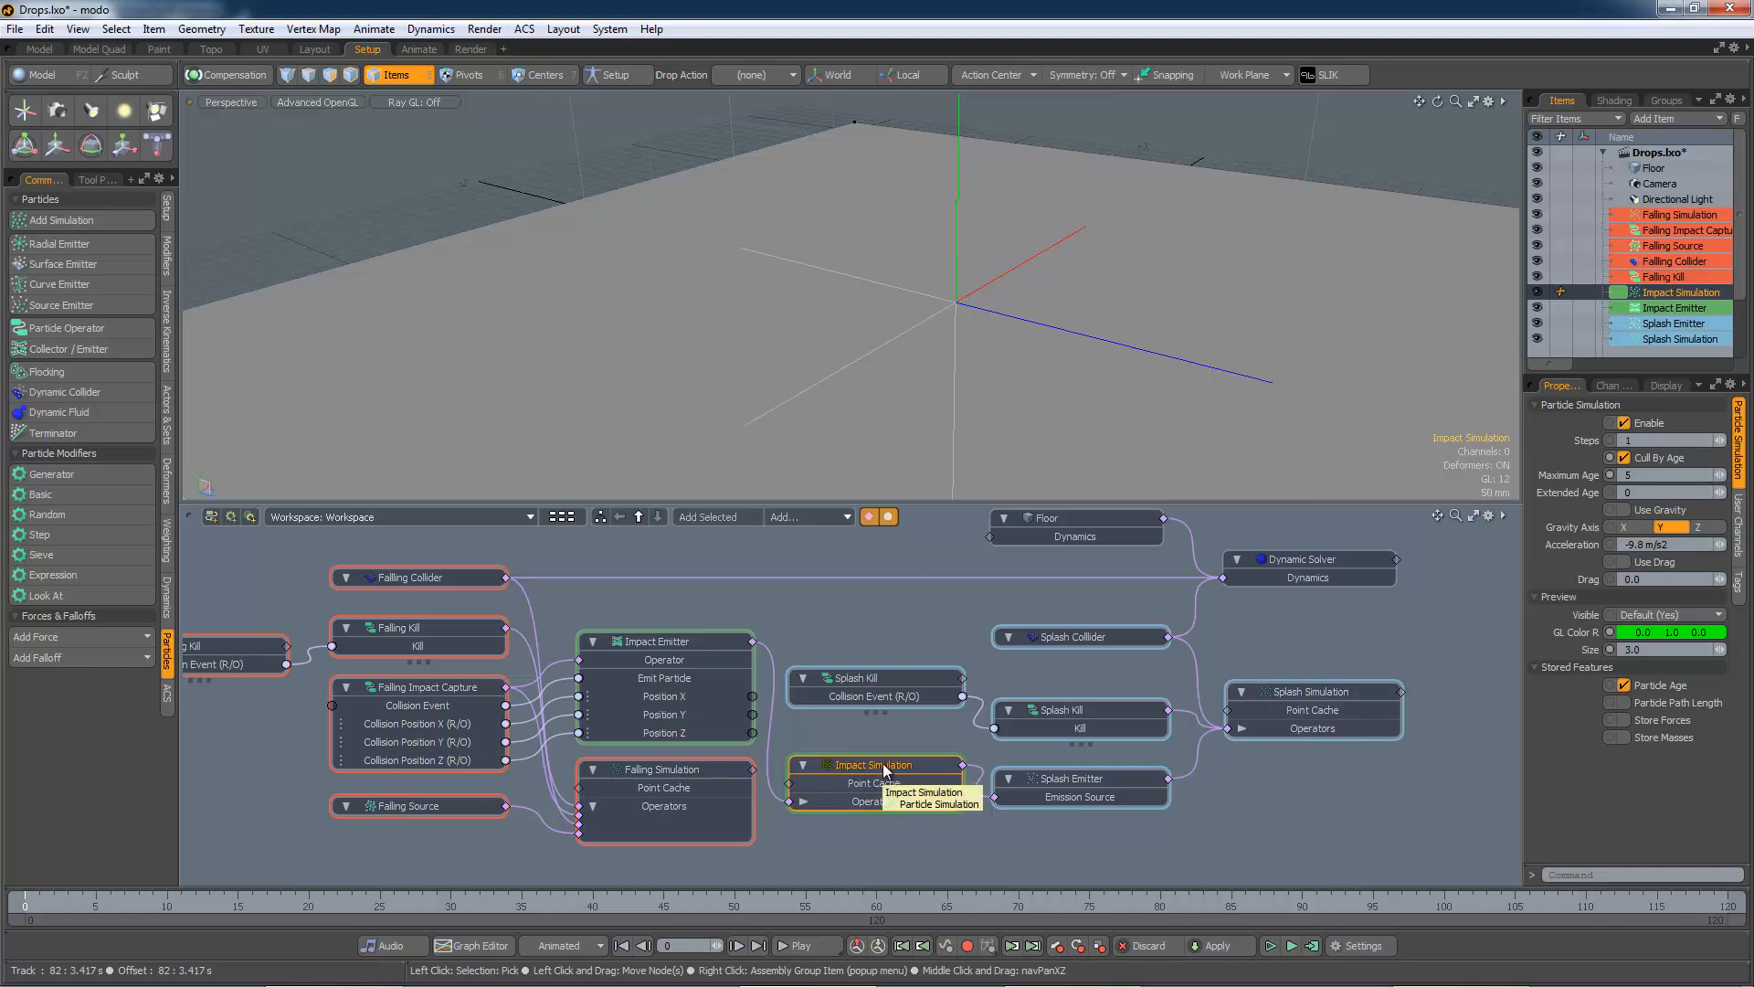
left_click(1079, 784)
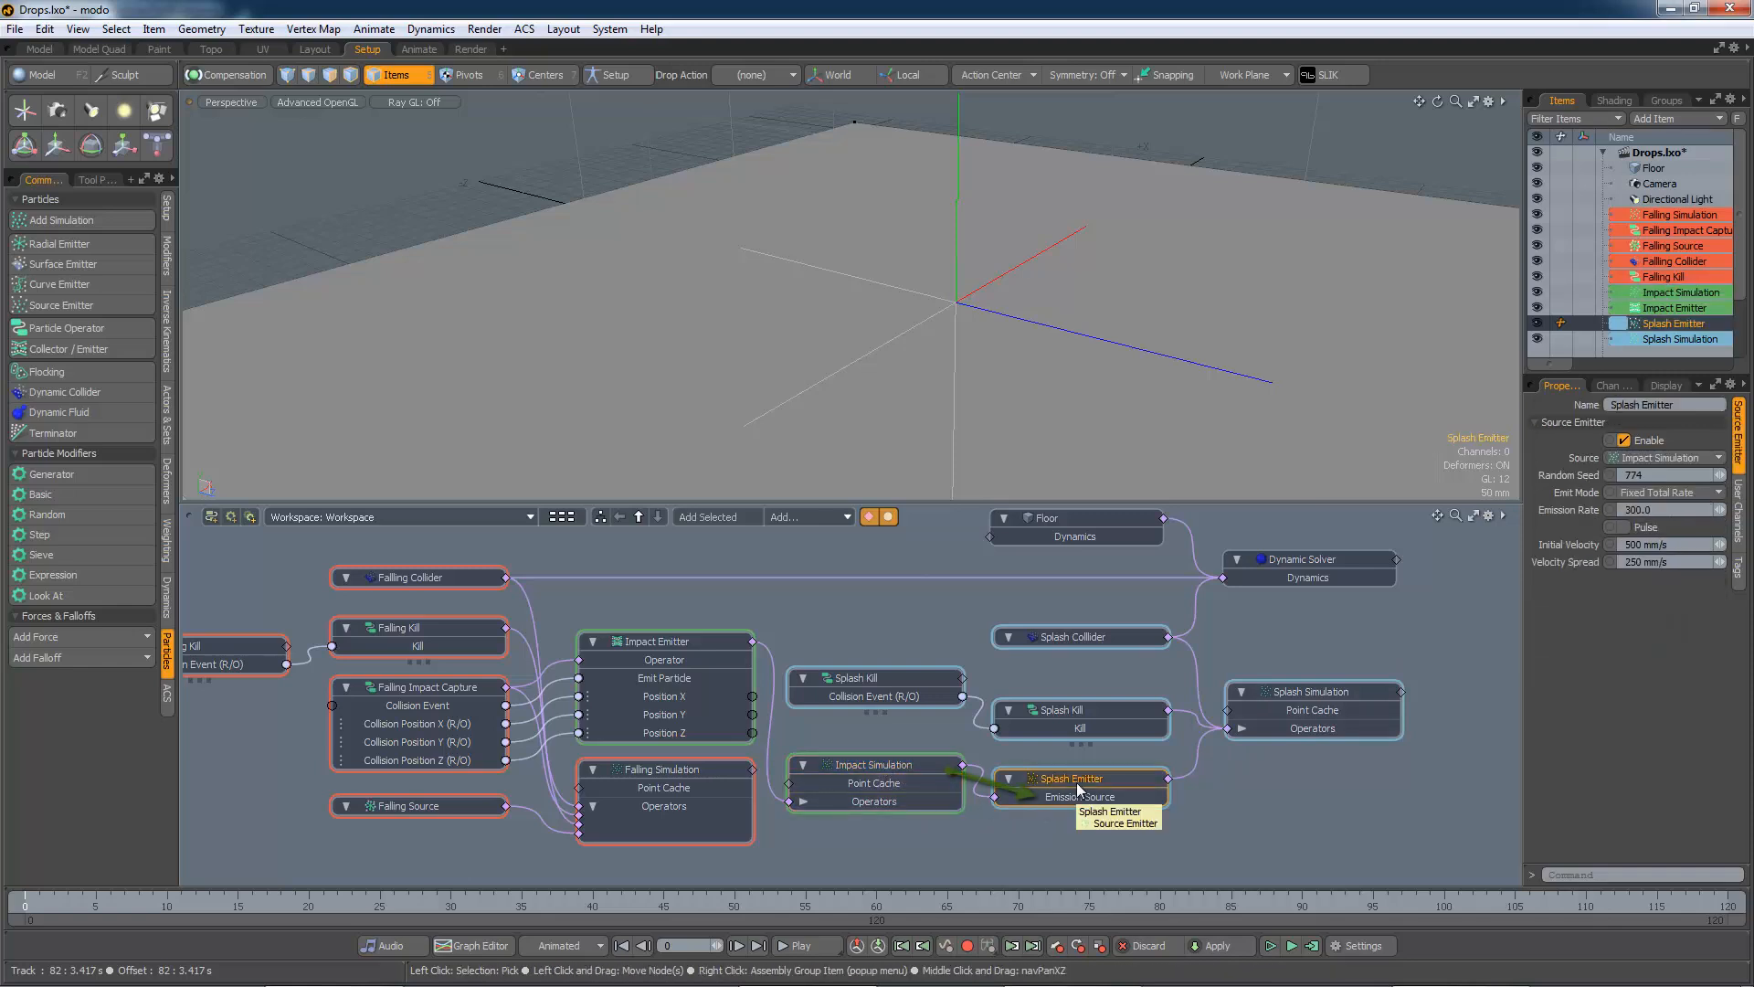
left_click_drag(1240, 790, 1167, 807, "alt+shift")
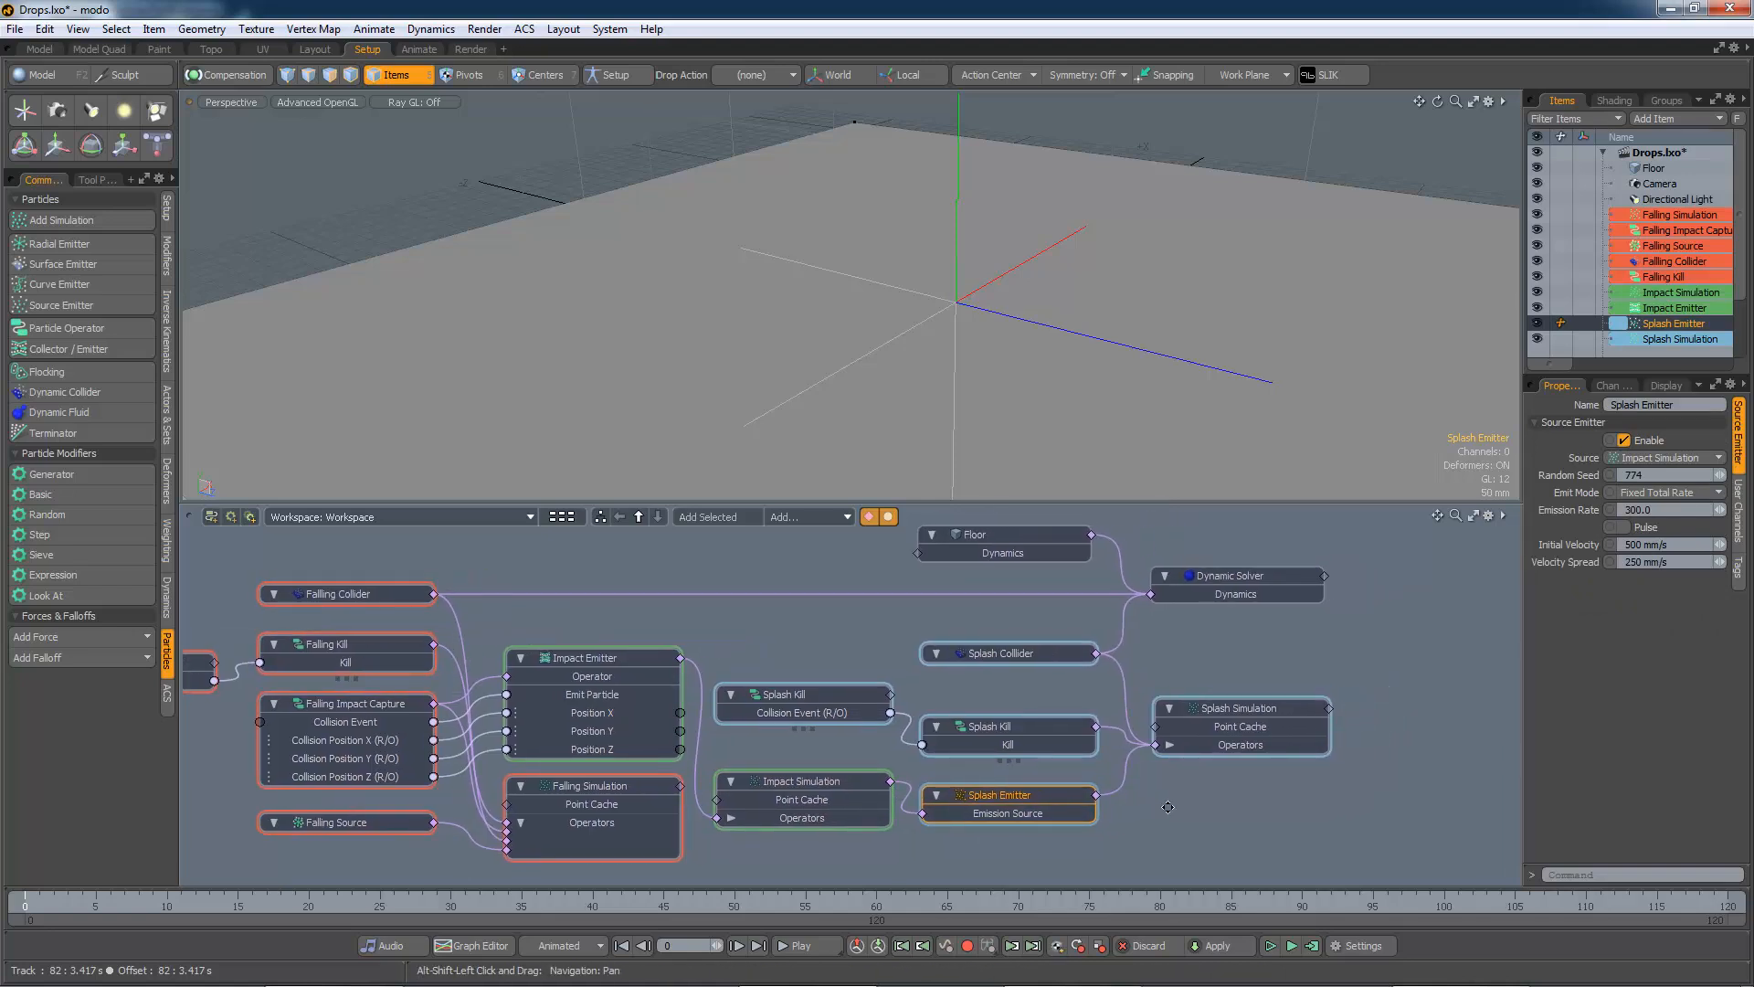
left_click(1016, 726)
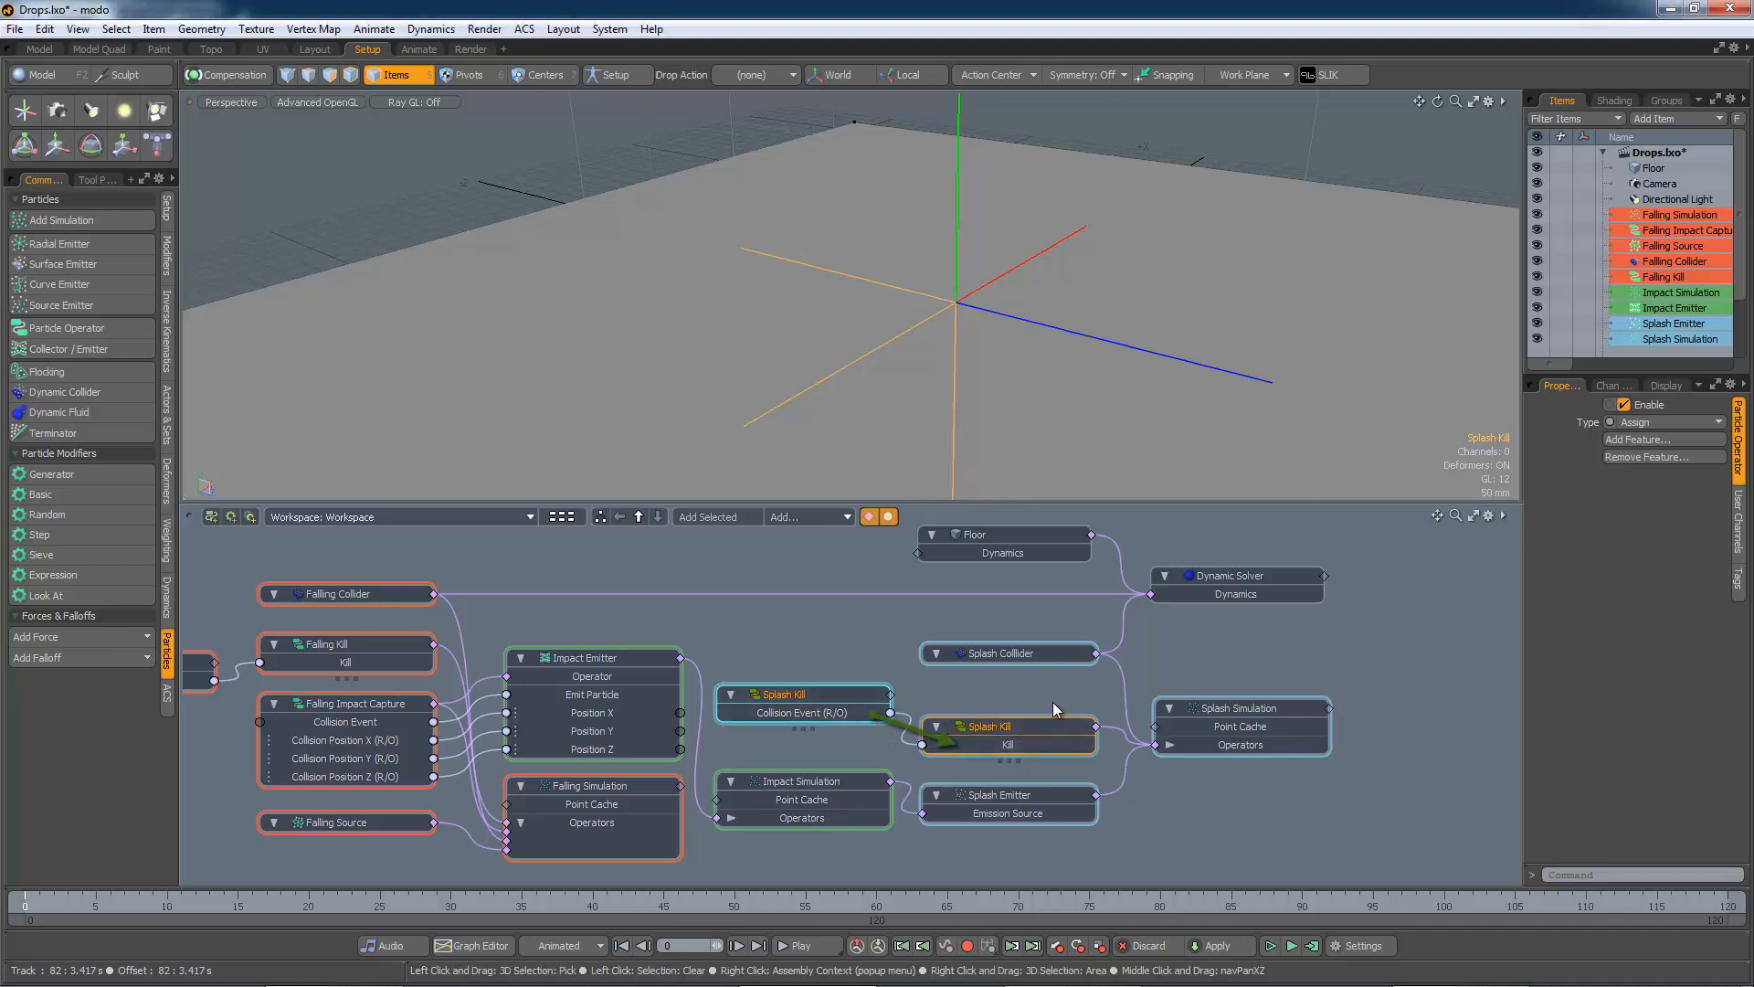
mouse_move(1055, 749)
left_click(1027, 801)
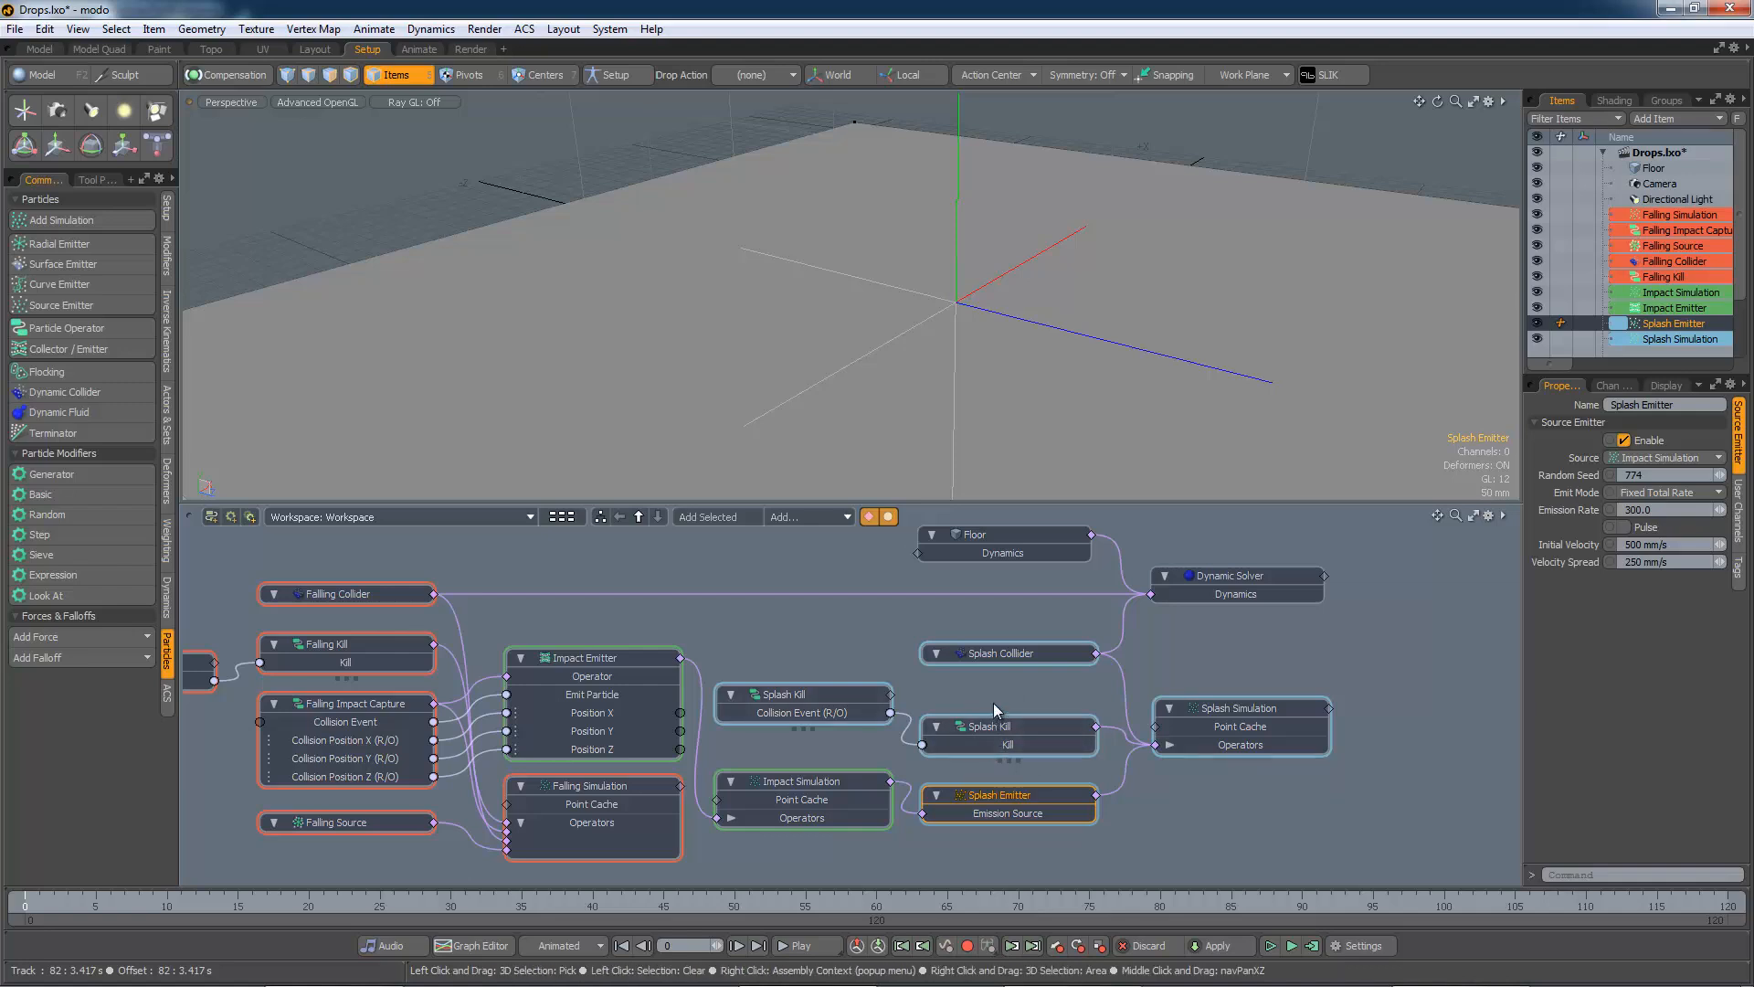
left_click(1033, 654)
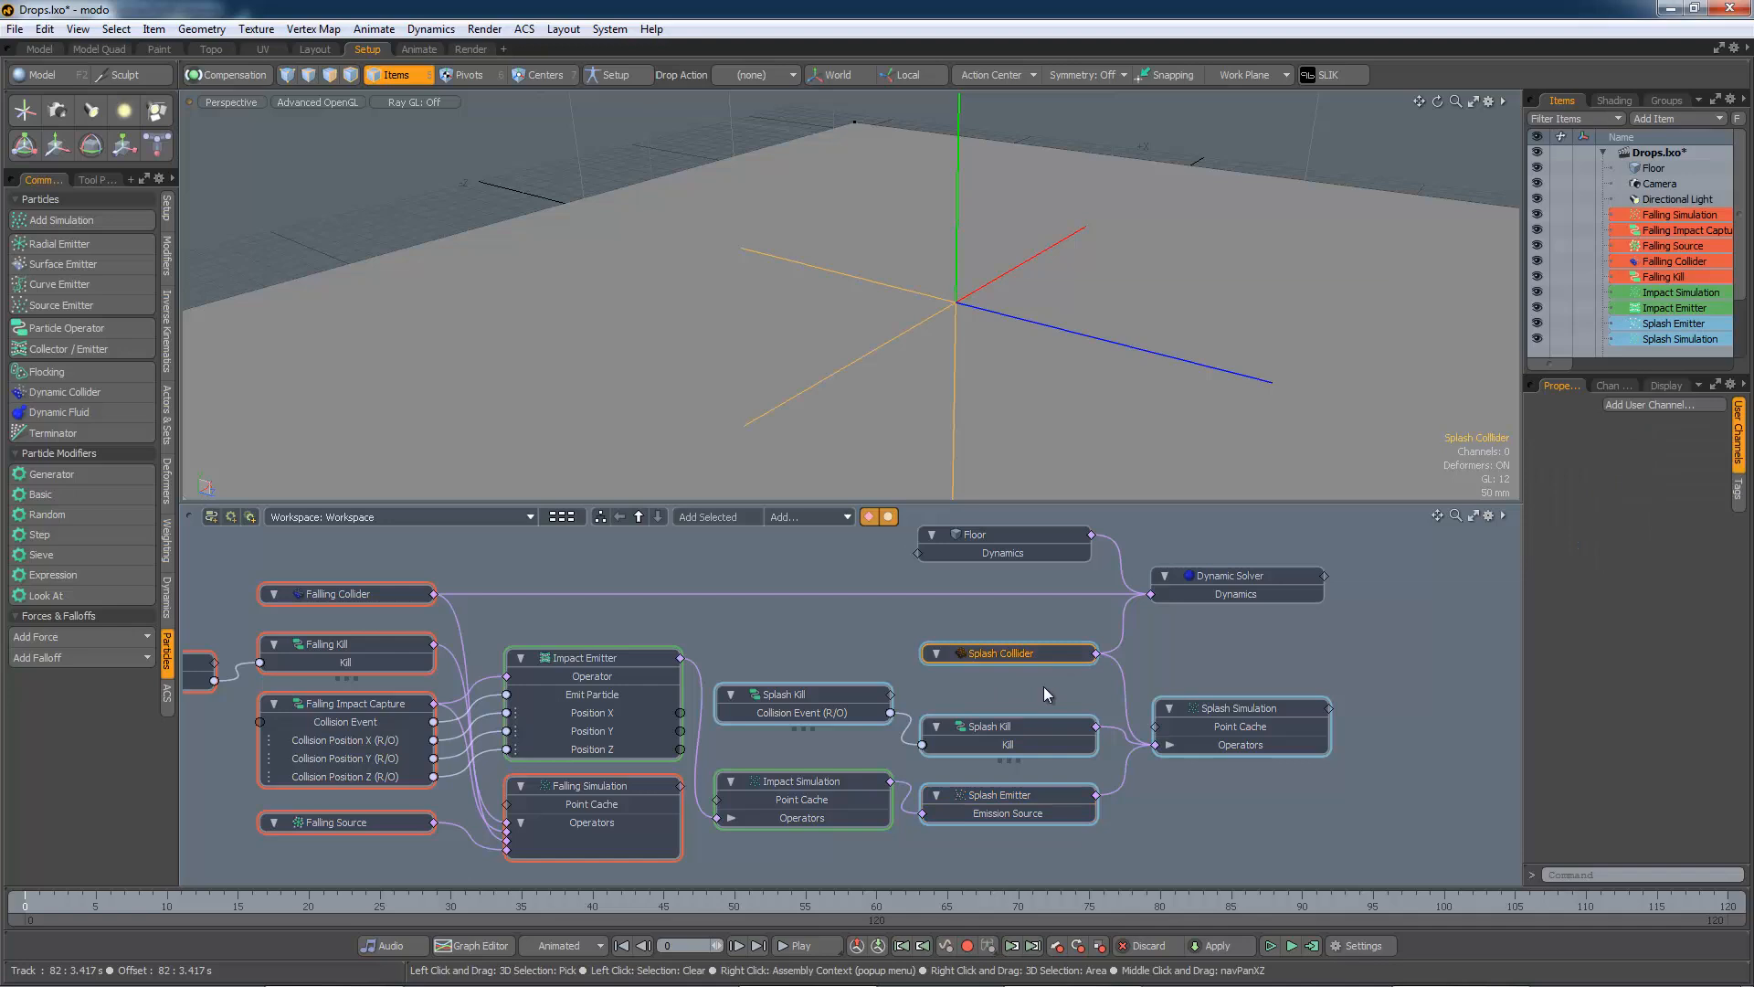
left_click(1232, 705)
left_click(1228, 576)
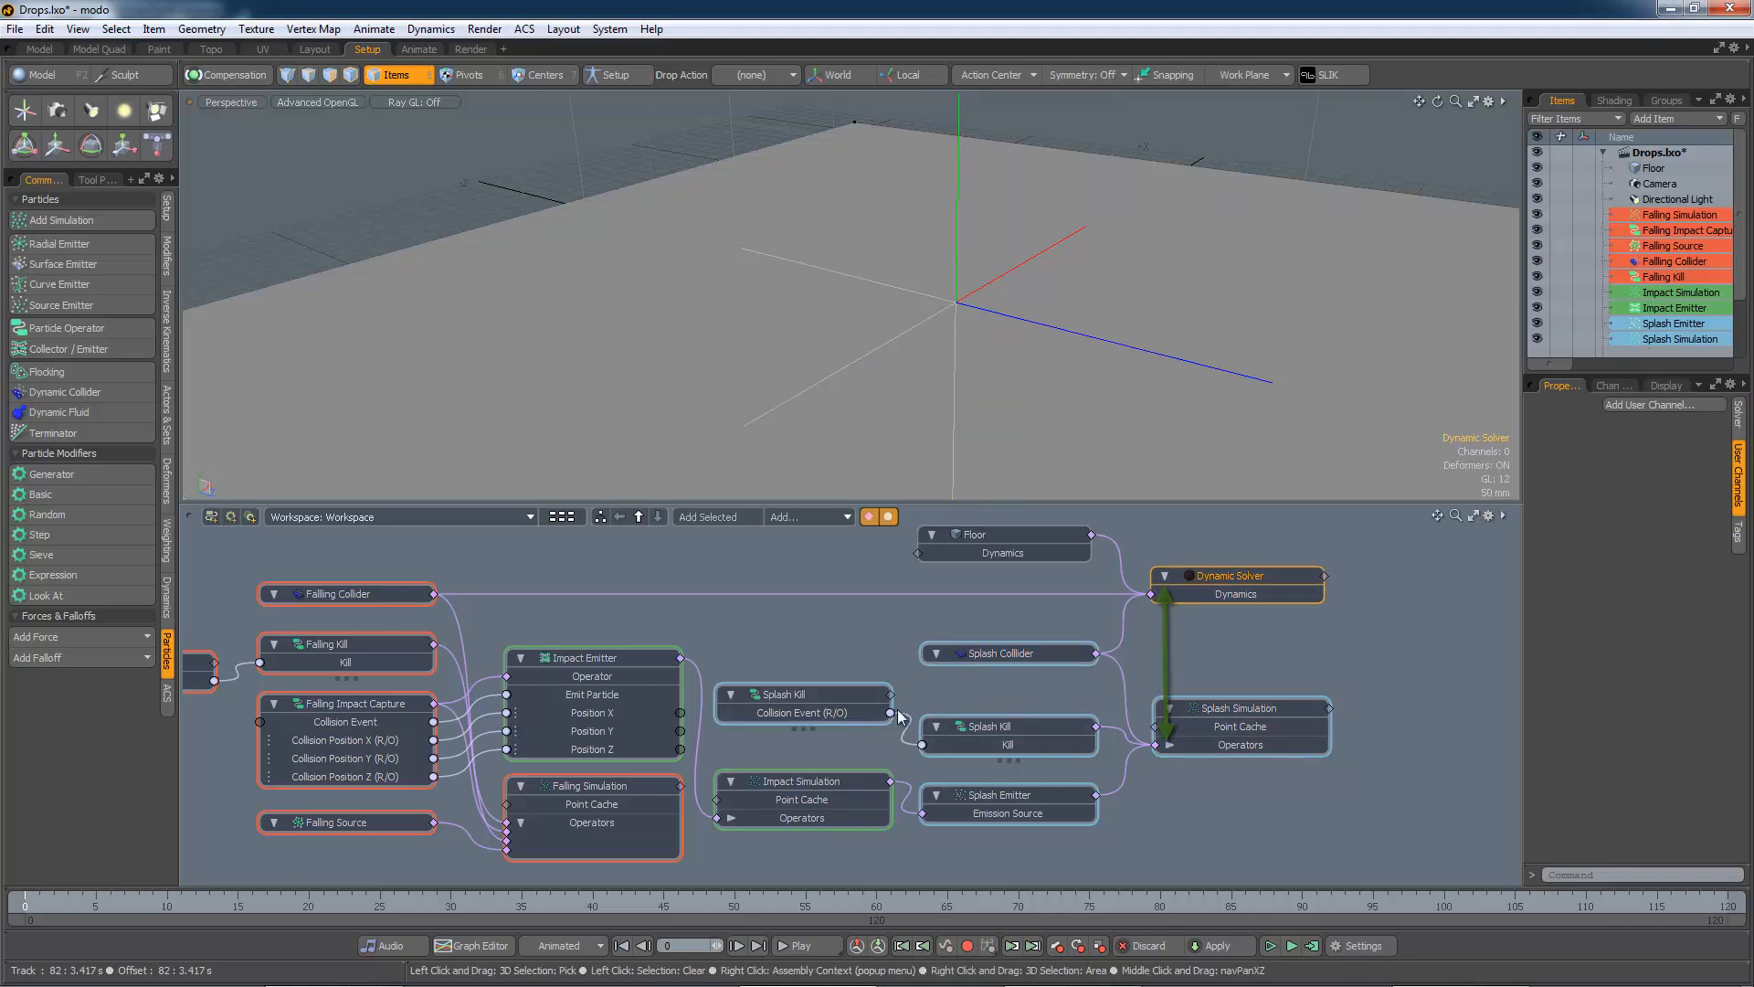
left_click_drag(823, 638, 974, 638, "alt+shift")
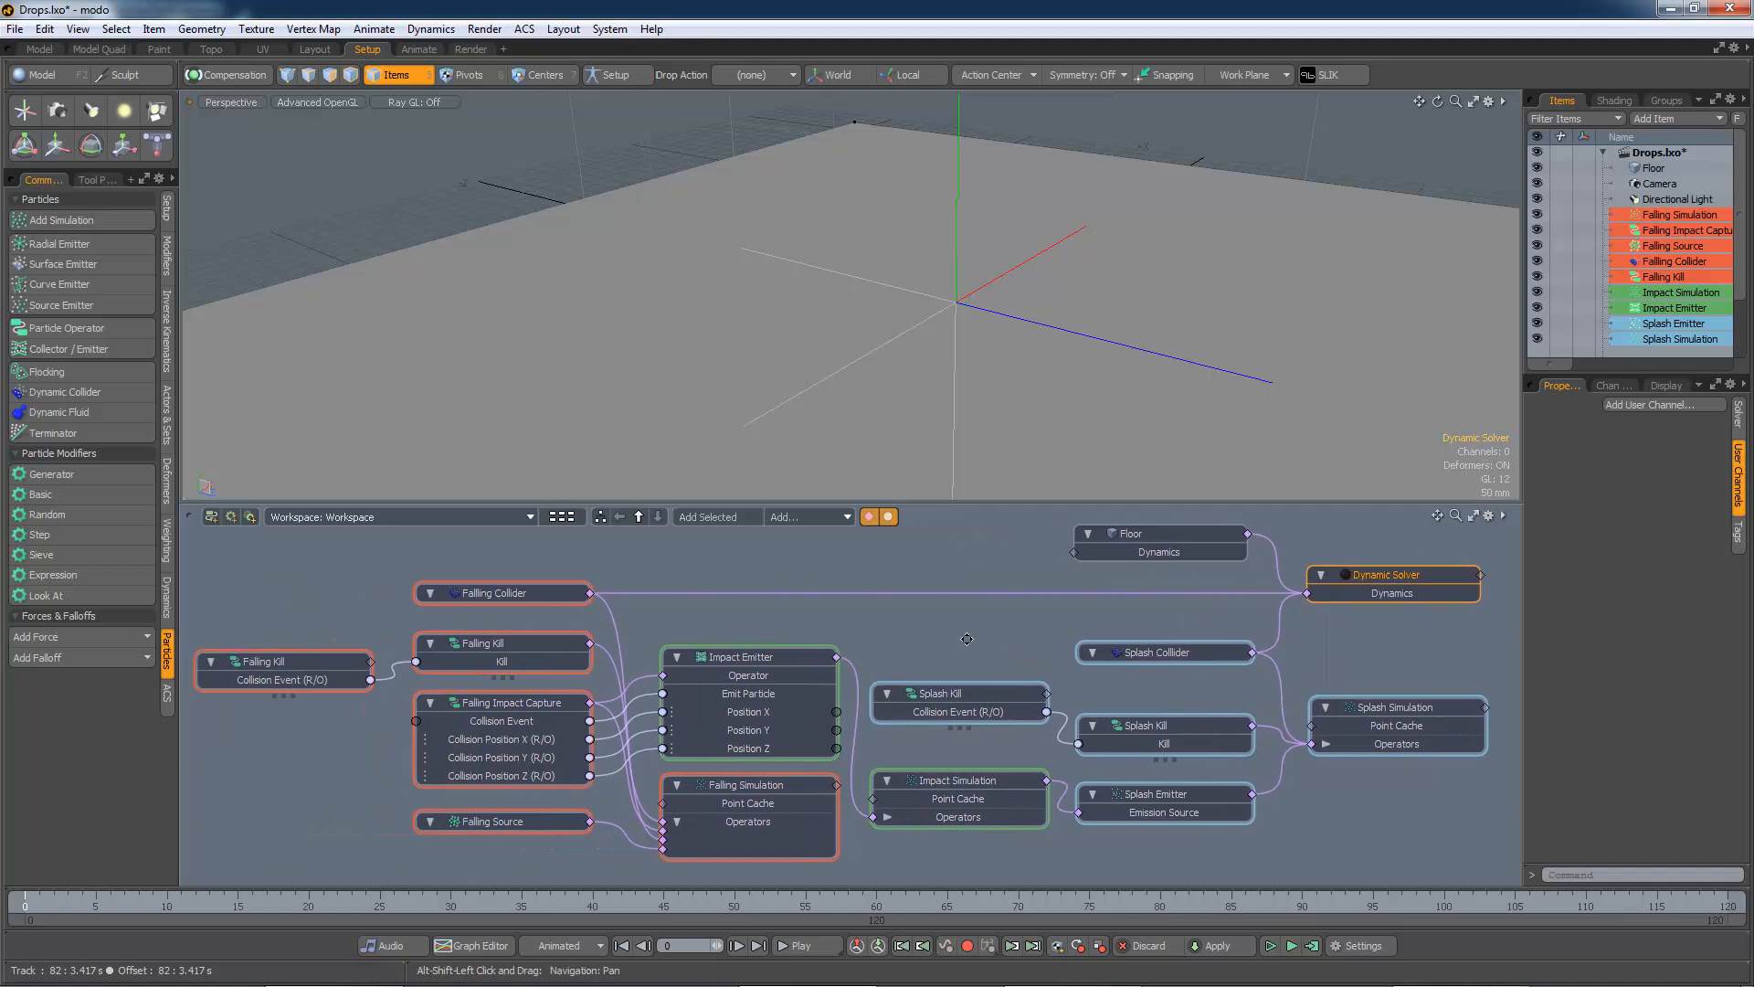
Play the Drops simulation, orbit and resize the 3D view to watch the splashes, then select most particle nodes
left_click(1270, 946)
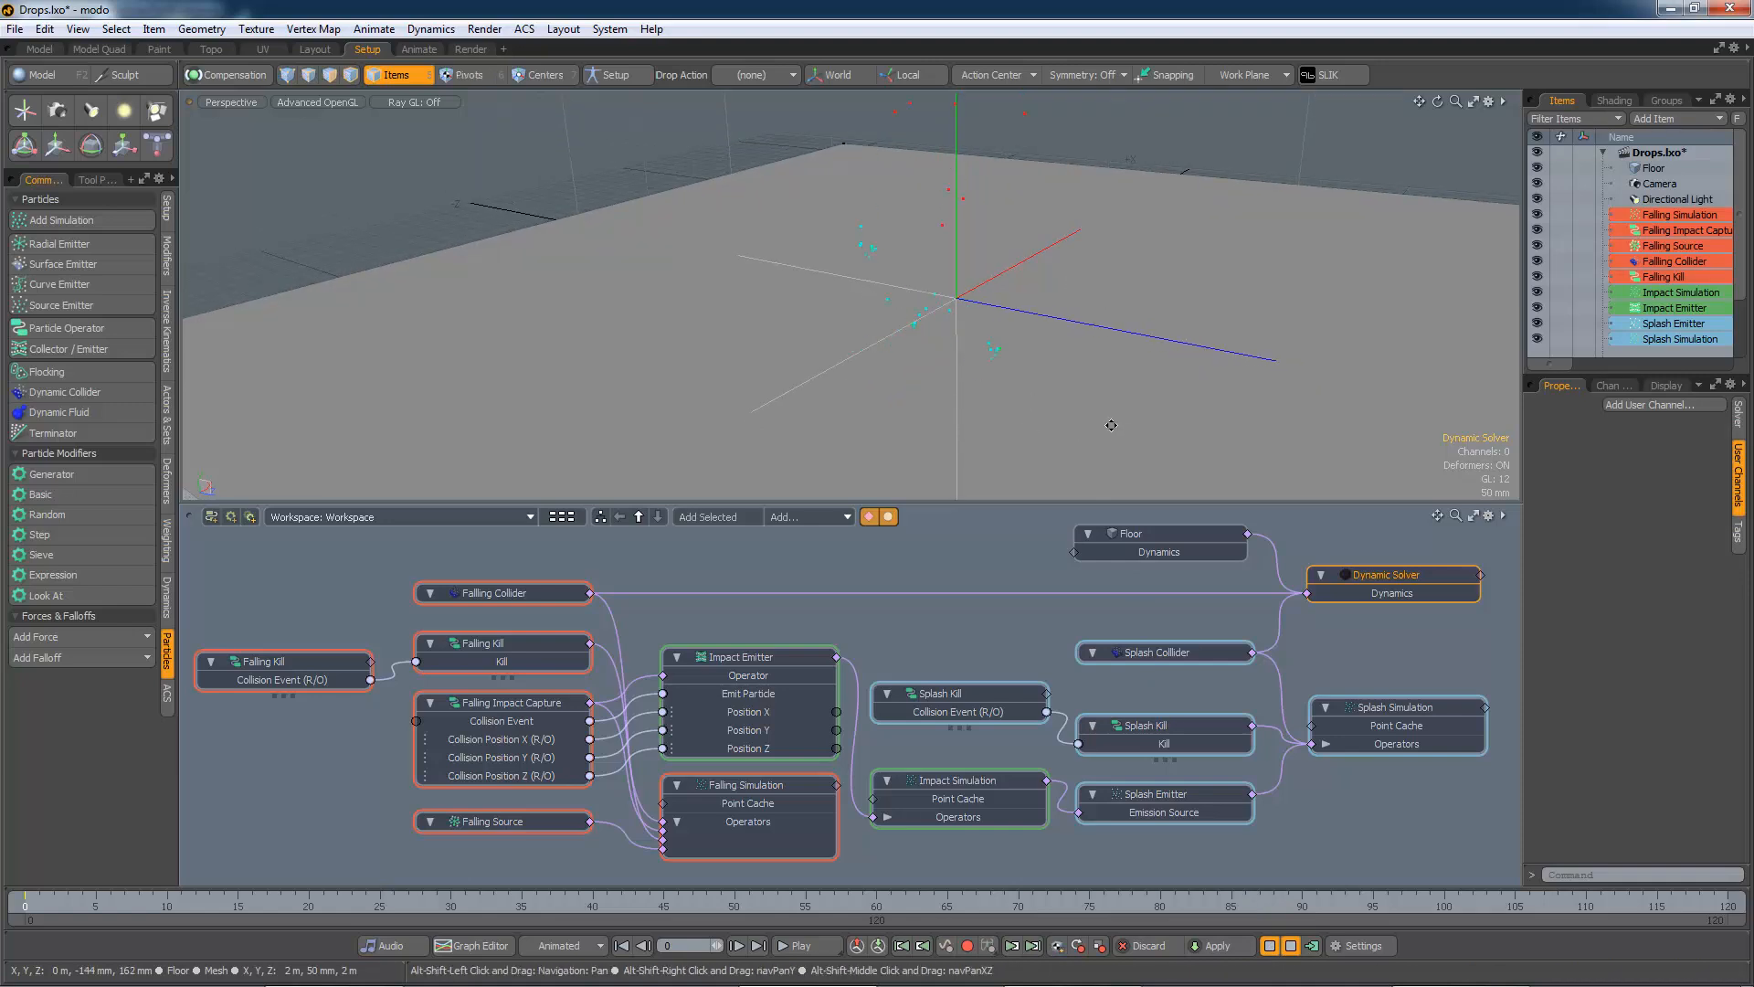
left_click_drag(1111, 425, 1042, 422, "alt")
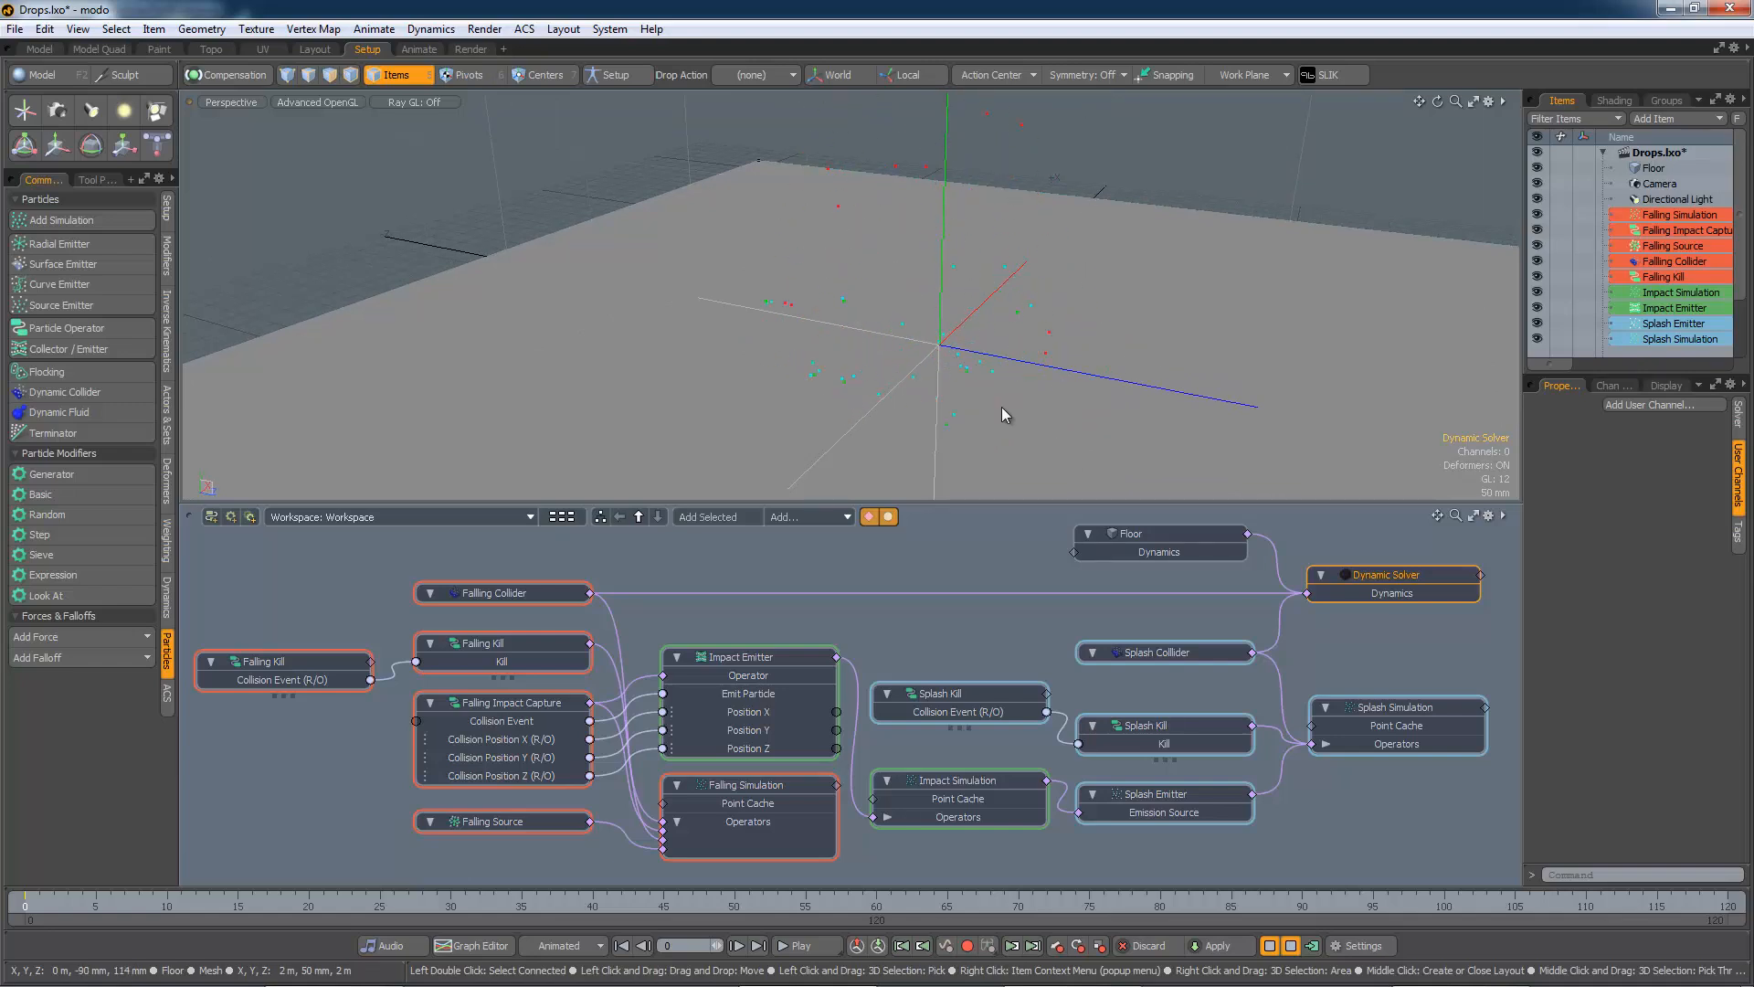
left_click_drag(986, 501, 994, 637)
left_click_drag(960, 468, 975, 538, "alt+shift")
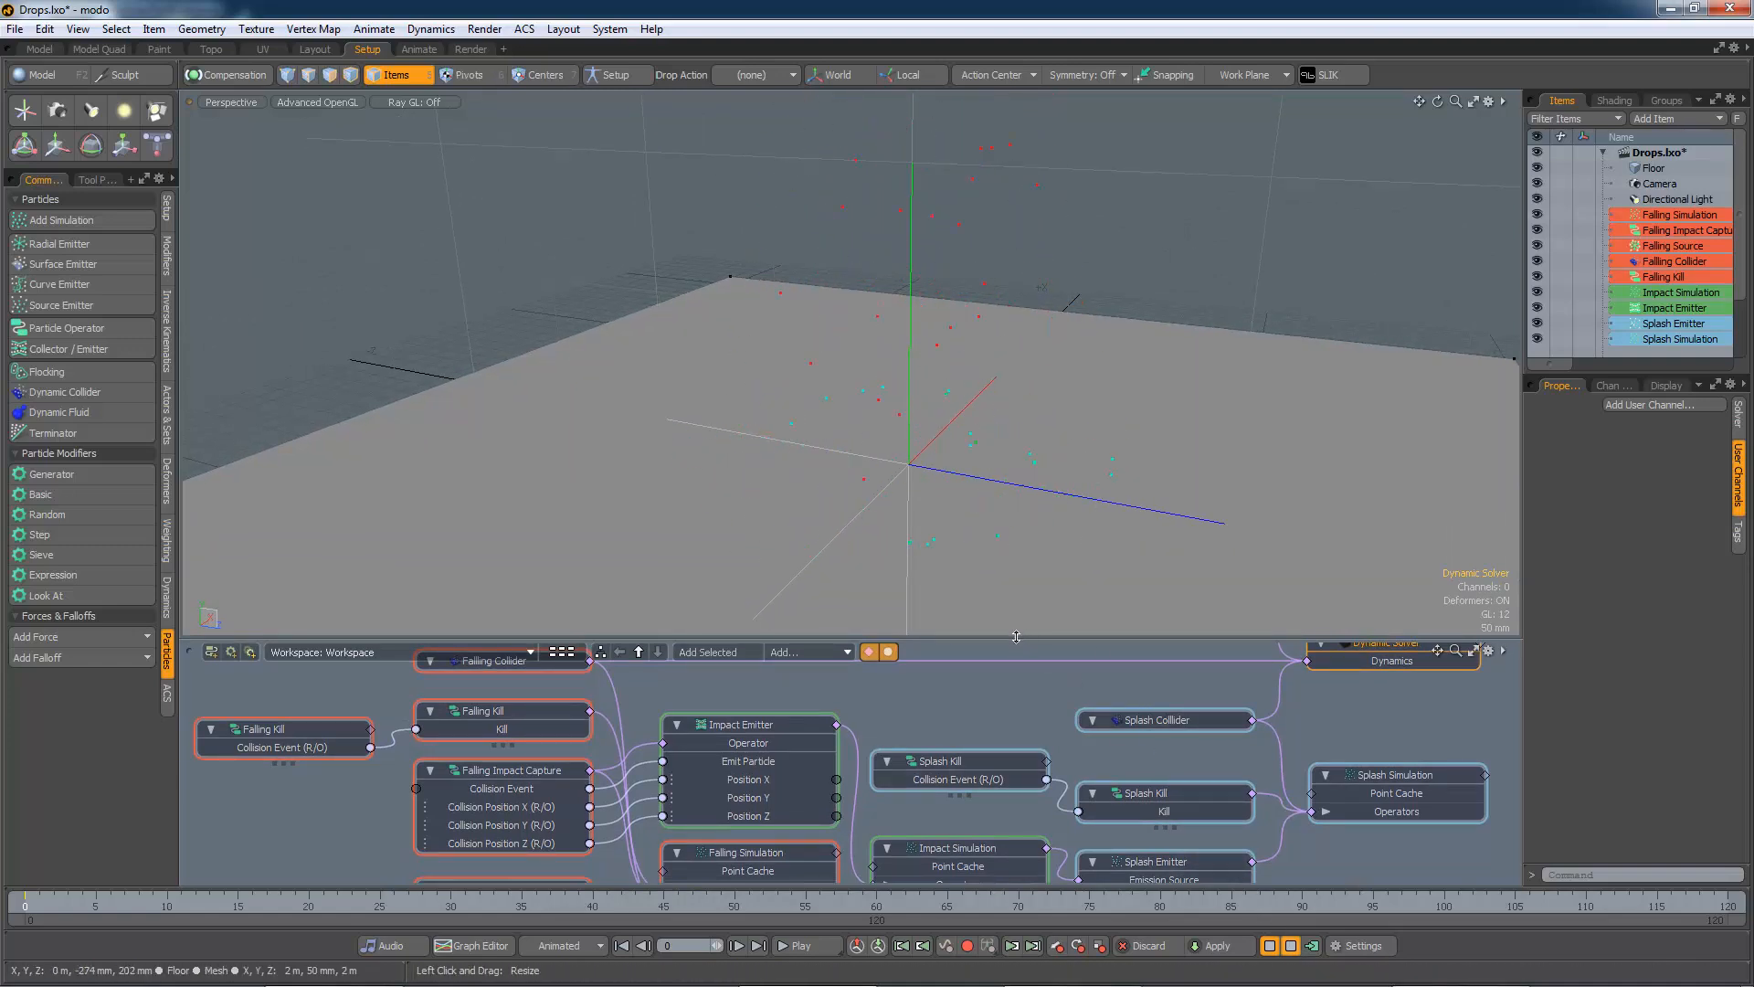
left_click_drag(1016, 637, 1025, 398)
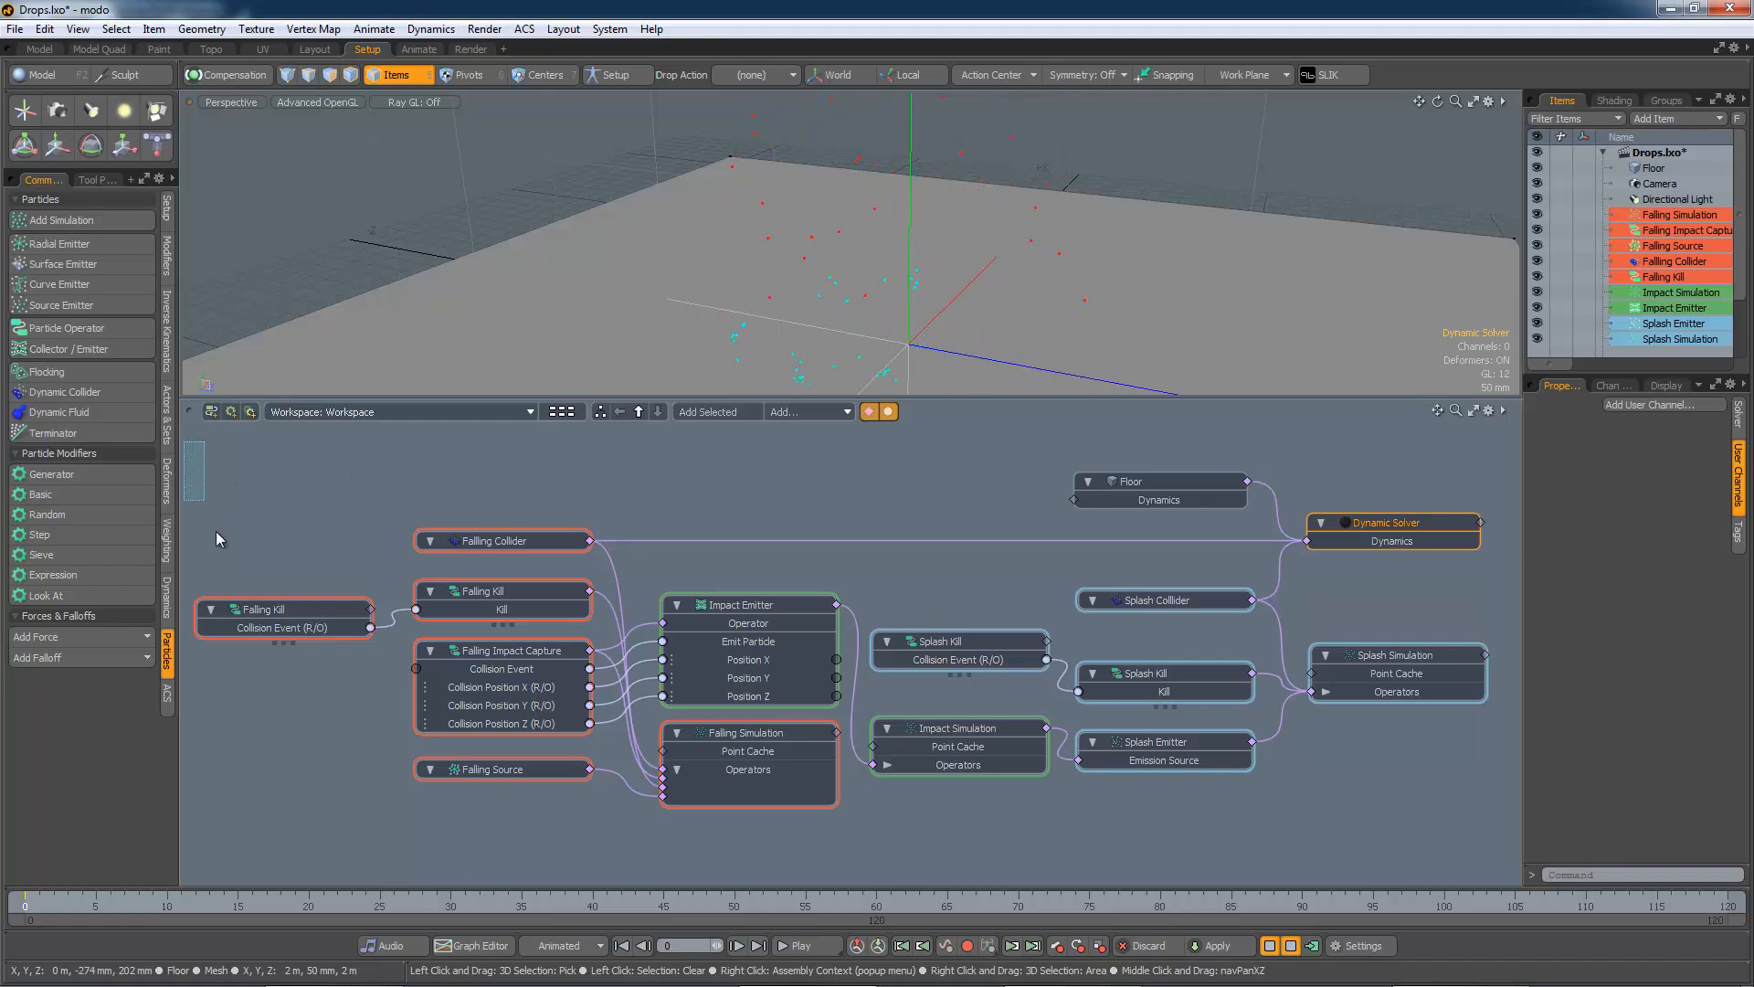
left_click_drag(216, 532, 1072, 839)
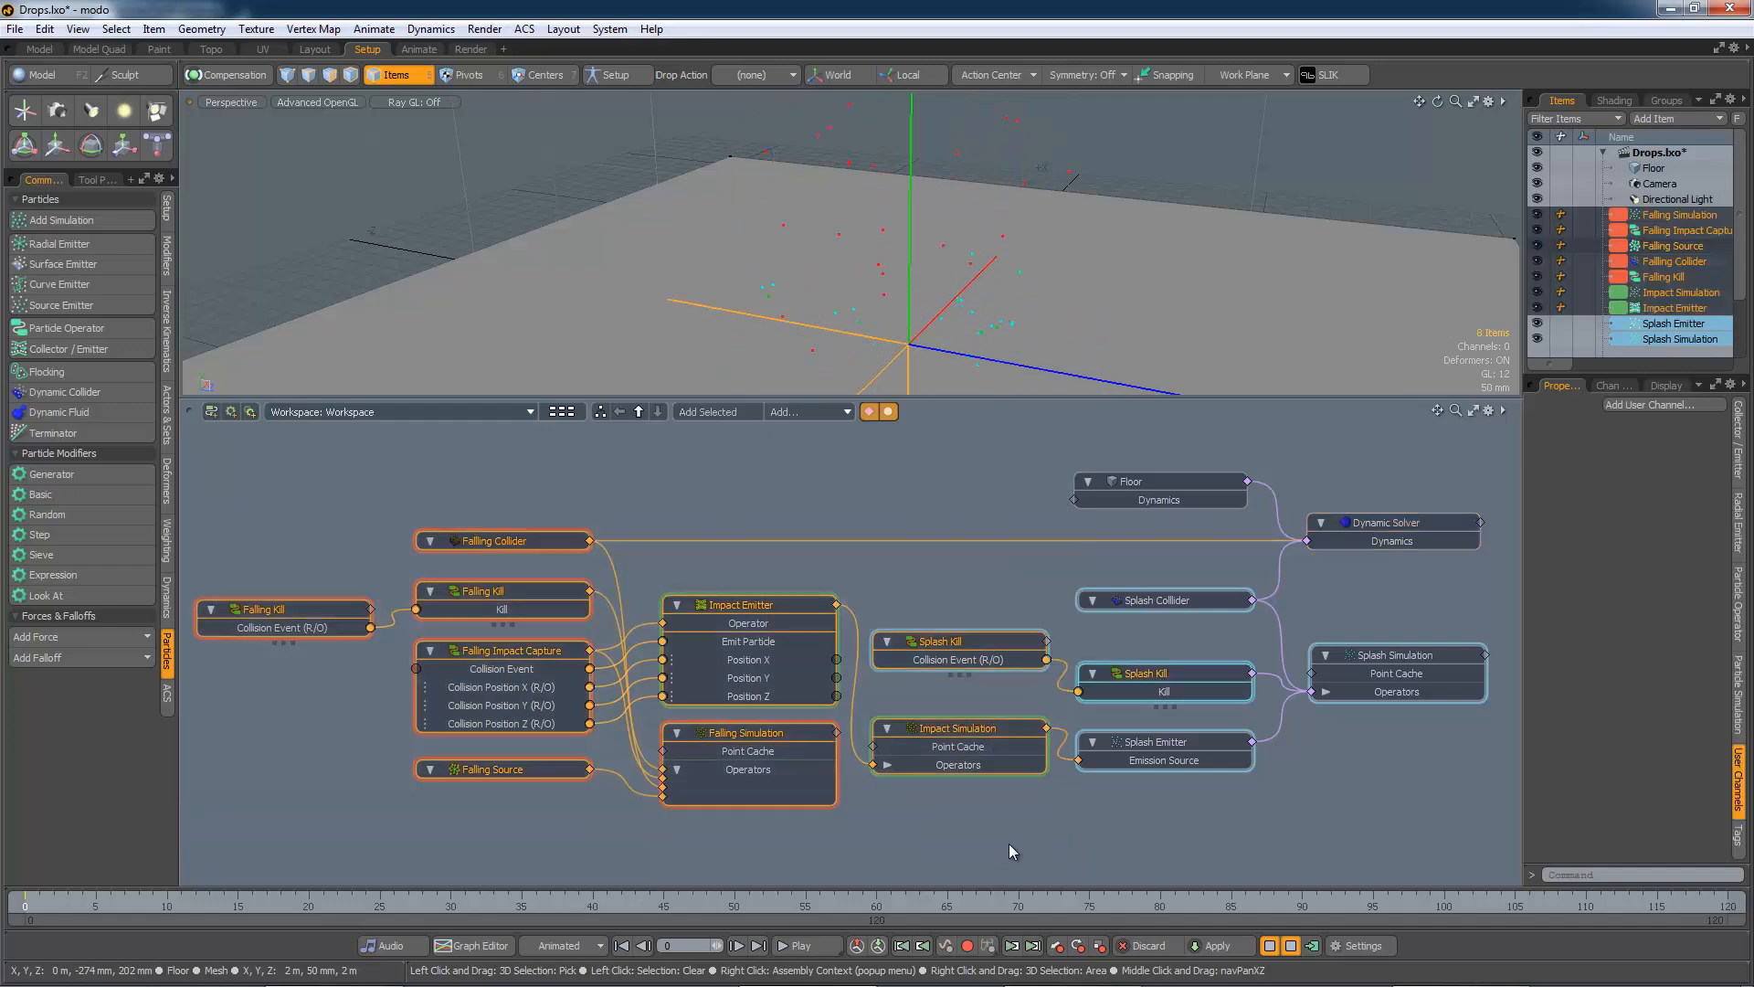